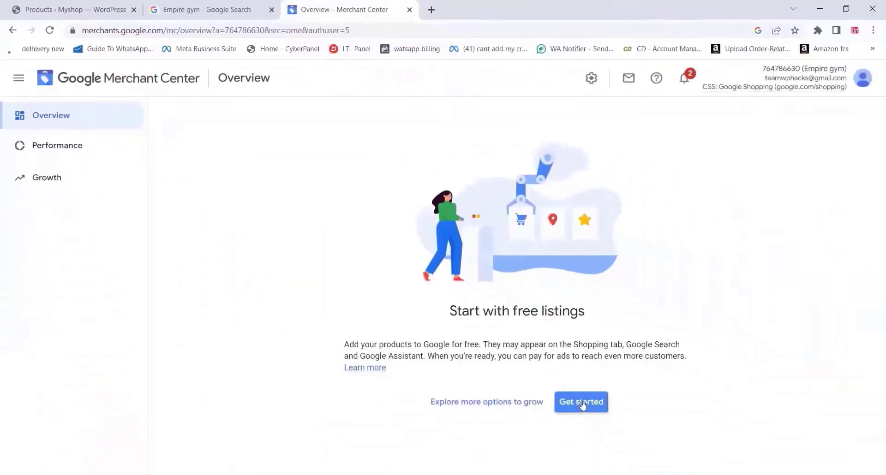
# - Add the shop's business address and a phone number, verified with the six-digit texted code
pyautogui.click(583, 405)
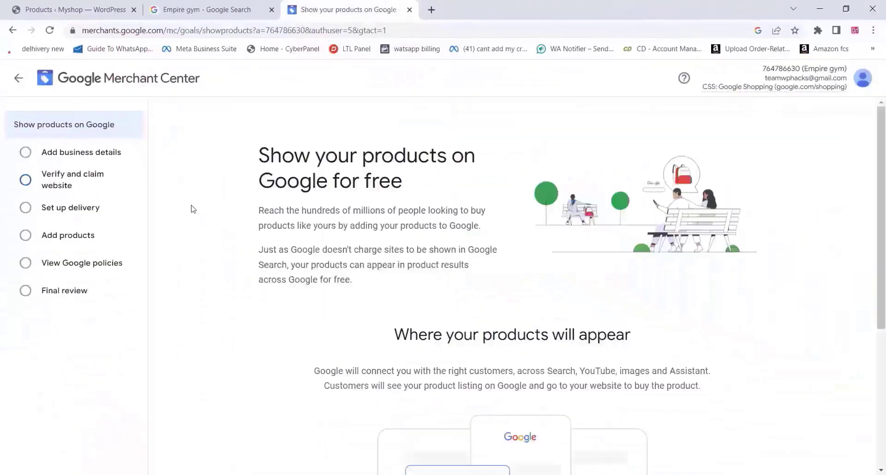
pyautogui.click(28, 155)
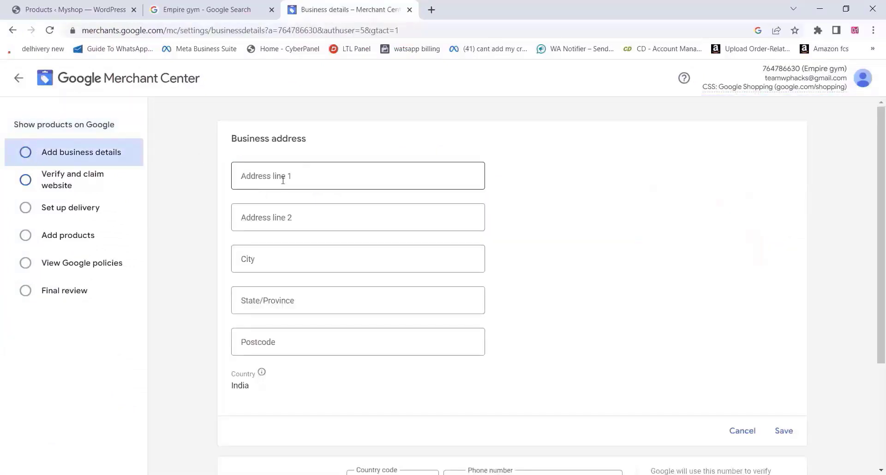
pyautogui.click(283, 180)
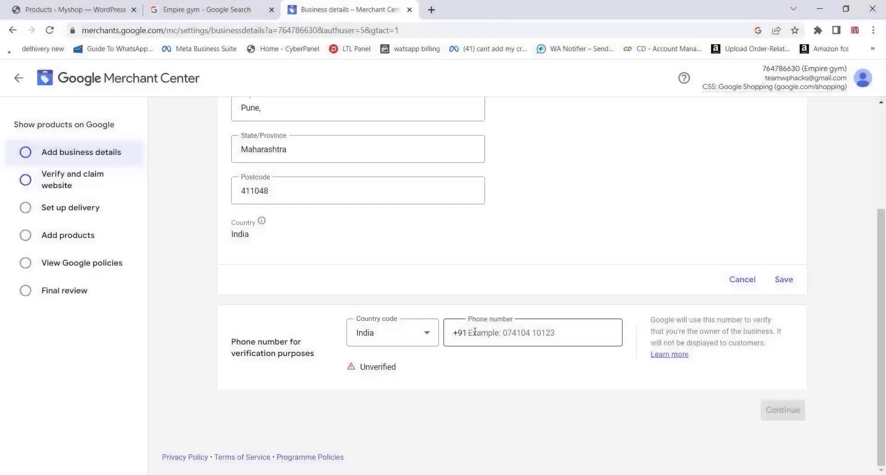
pyautogui.click(474, 333)
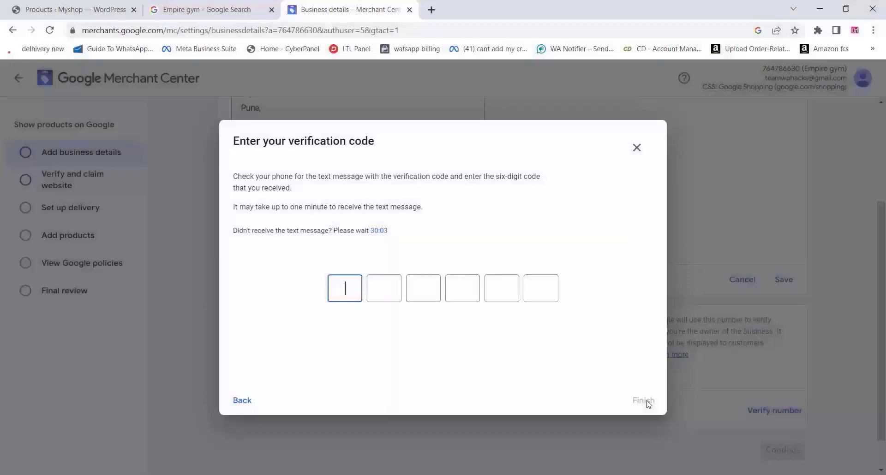
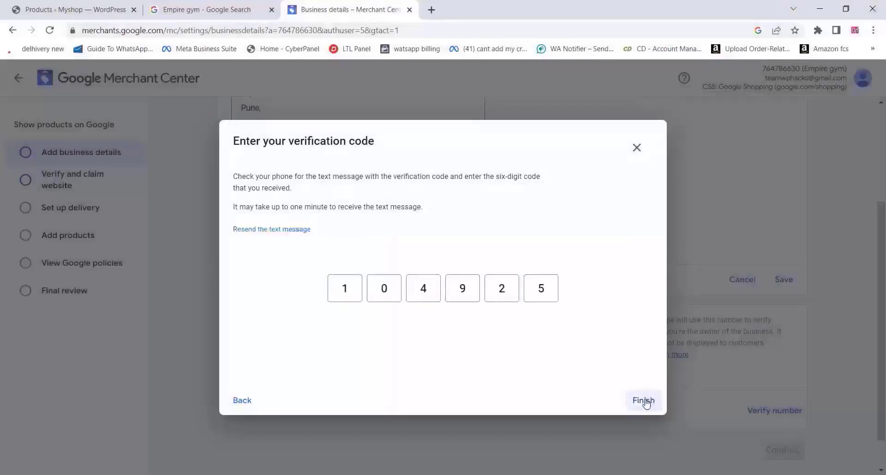
pyautogui.click(644, 401)
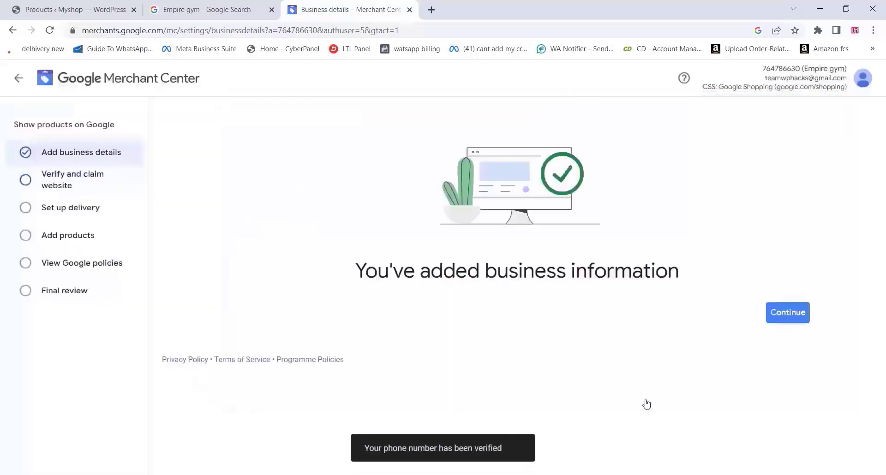
# - Choose HTML-file site verification and download googlecee7016fffe5a425.html
pyautogui.click(788, 316)
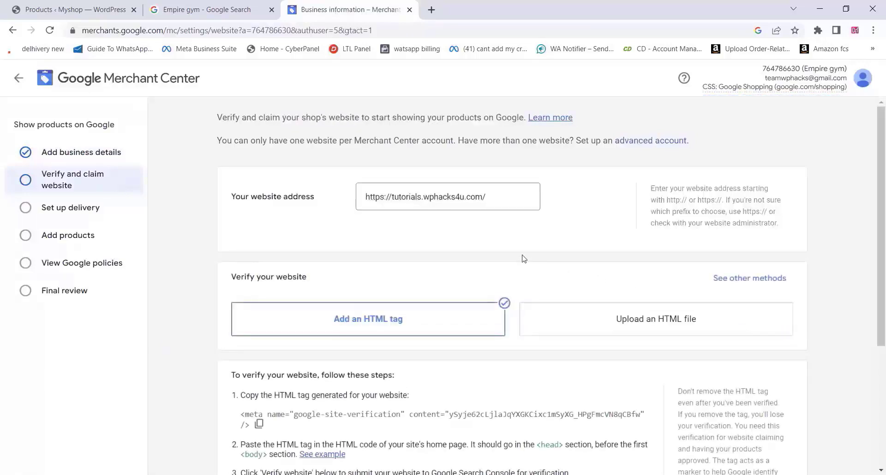
pyautogui.scroll(-4, 495, 267)
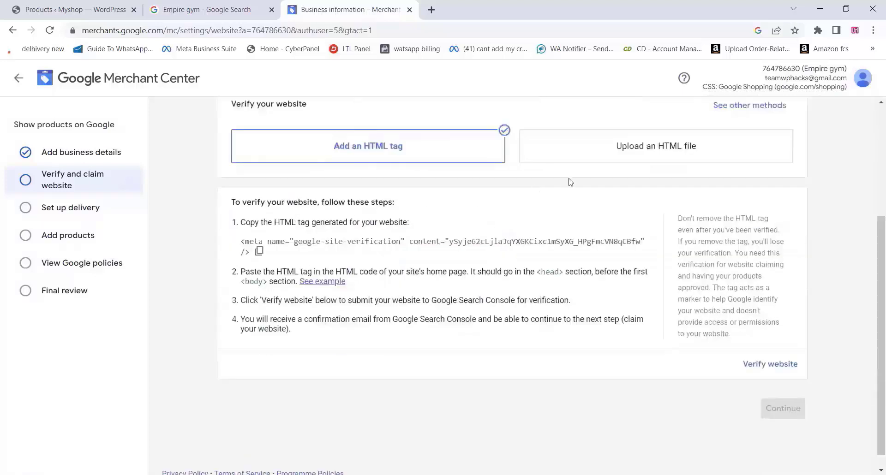
pyautogui.click(648, 147)
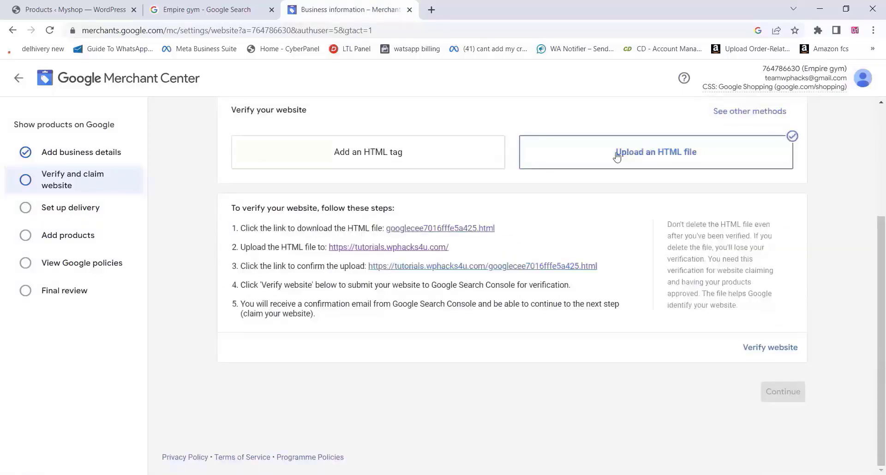
pyautogui.click(424, 228)
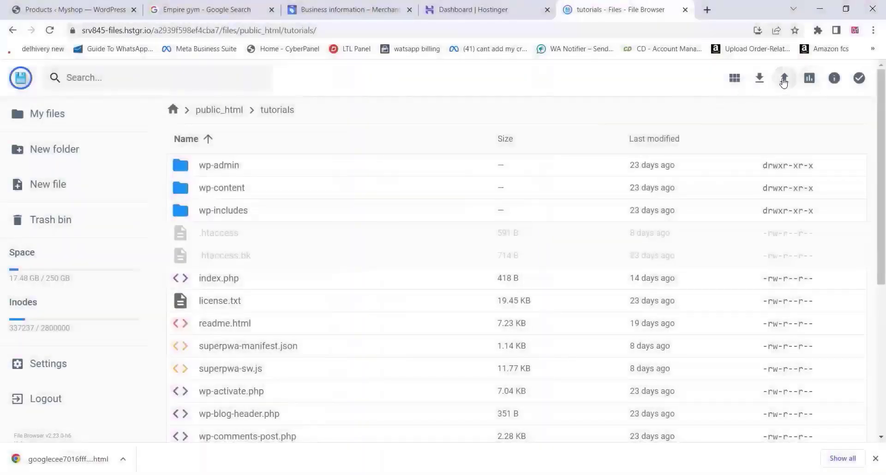
# - Upload googlecee7016fffe5a425.html into public_html/tutorials, then return to Merchant Center
pyautogui.click(784, 80)
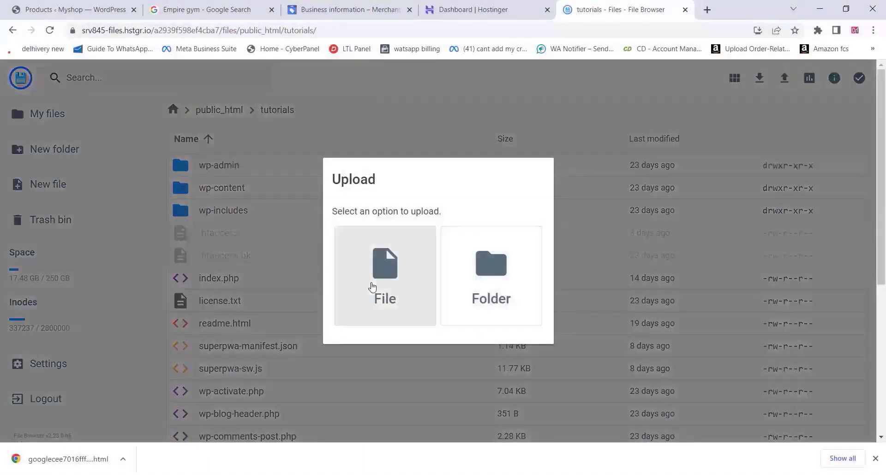
pyautogui.click(372, 286)
pyautogui.click(296, 257)
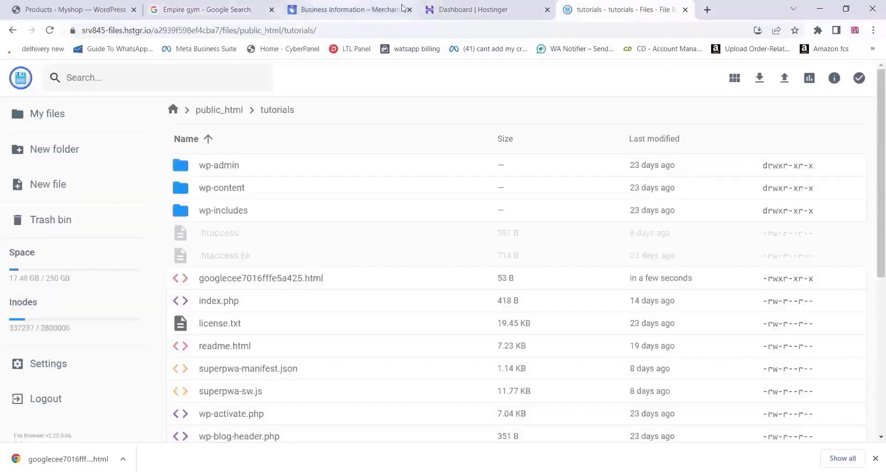
pyautogui.click(547, 10)
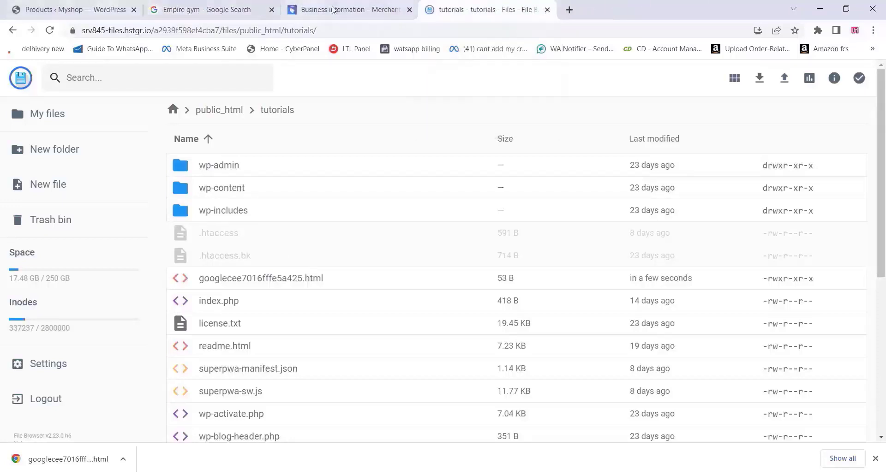
pyautogui.click(354, 9)
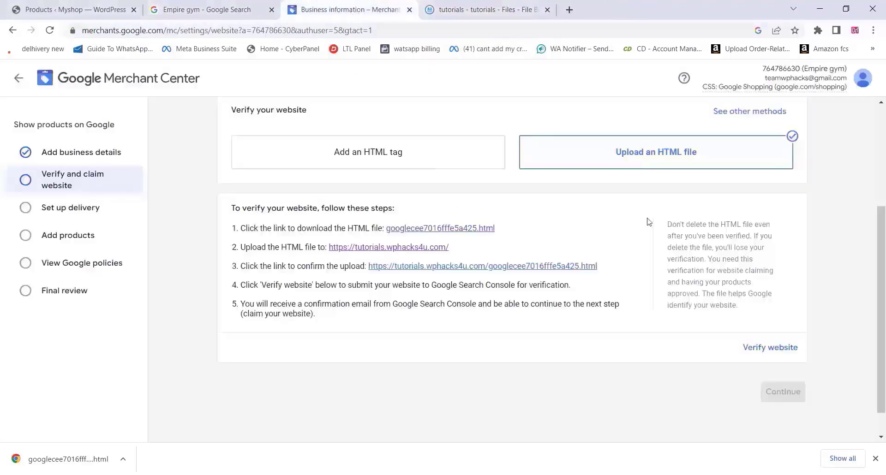
pyautogui.click(759, 350)
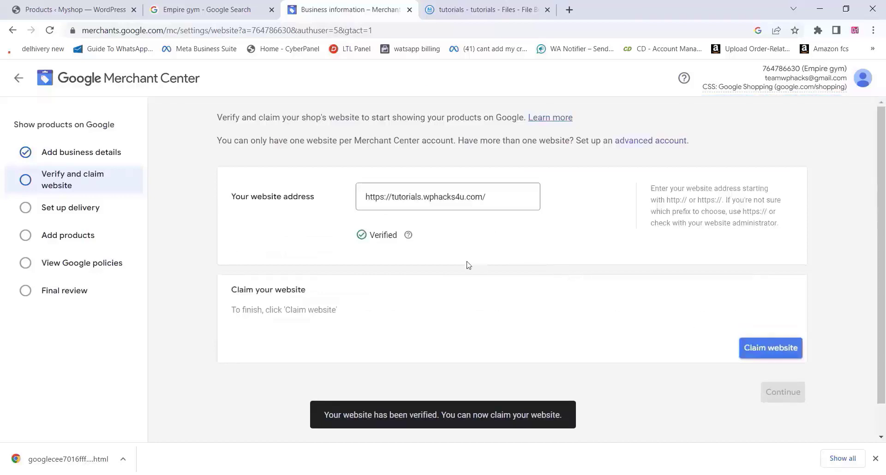
pyautogui.click(769, 351)
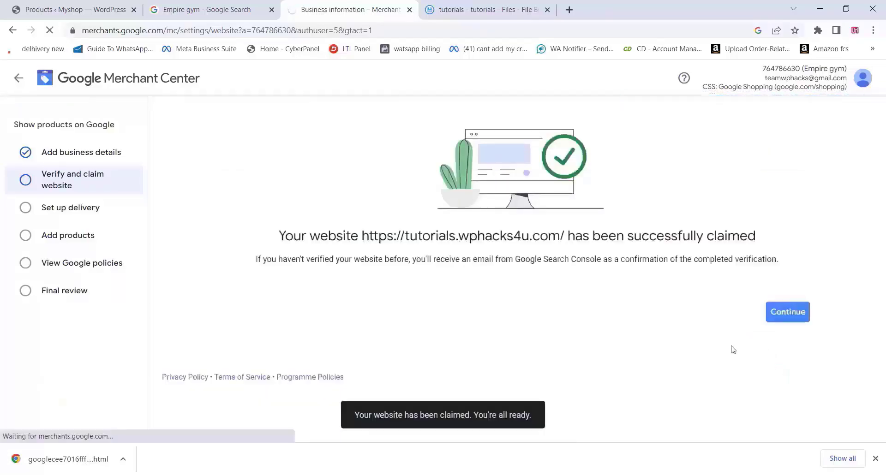
pyautogui.click(787, 312)
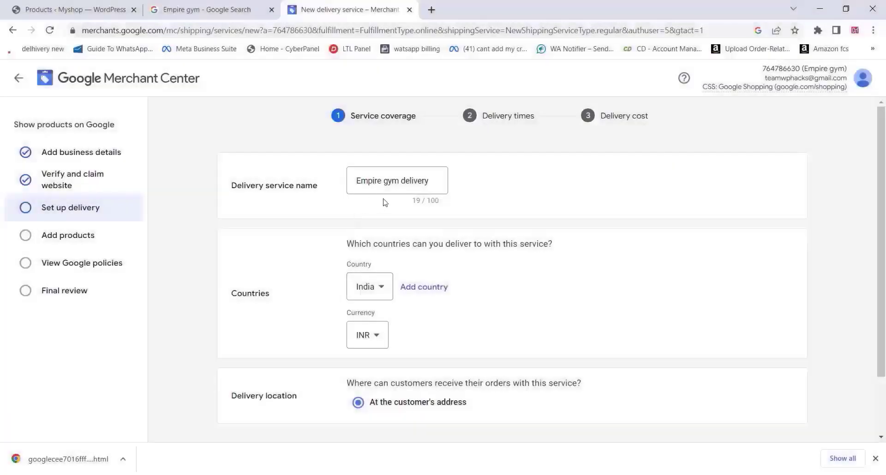
# - Save the Empire gym delivery service with a ₹120 flat-rate delivery cost
pyautogui.scroll(-2, 325, 242)
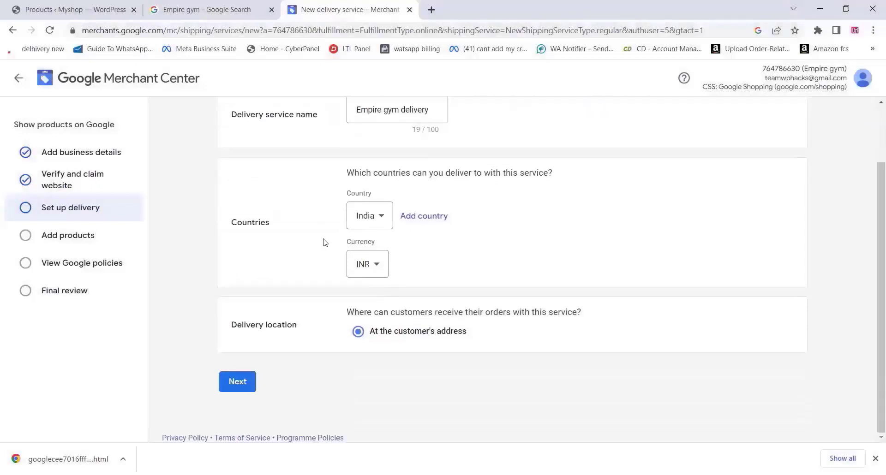
pyautogui.click(243, 382)
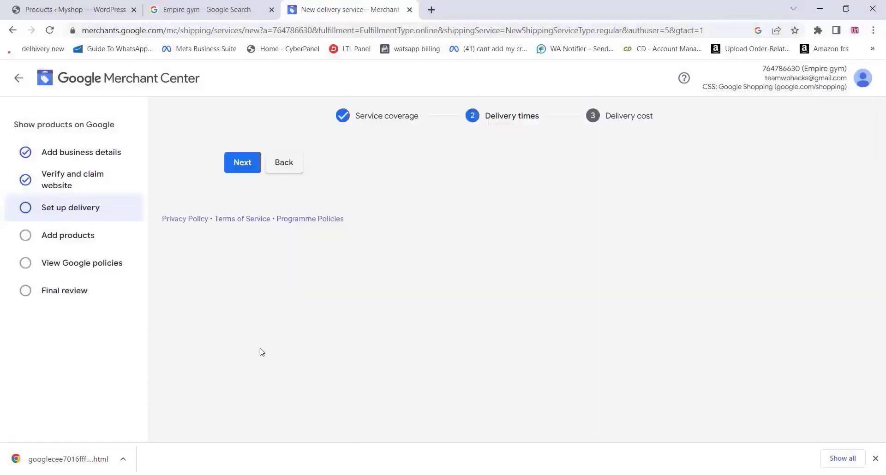
pyautogui.click(249, 164)
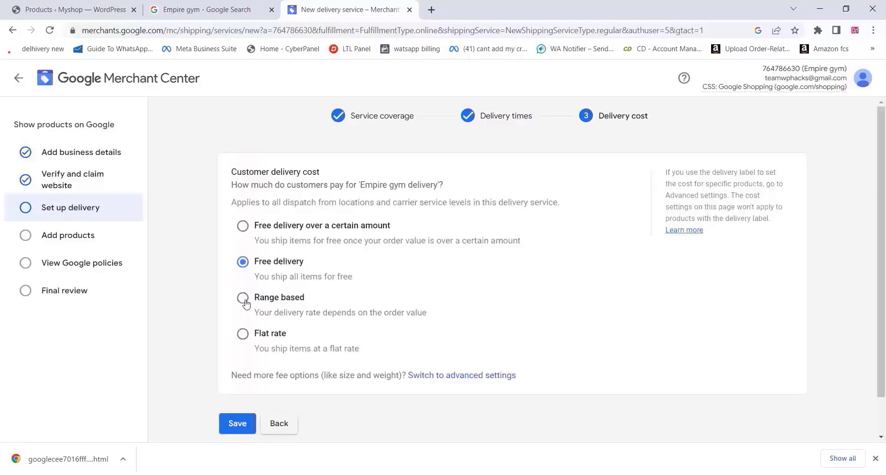
pyautogui.click(242, 334)
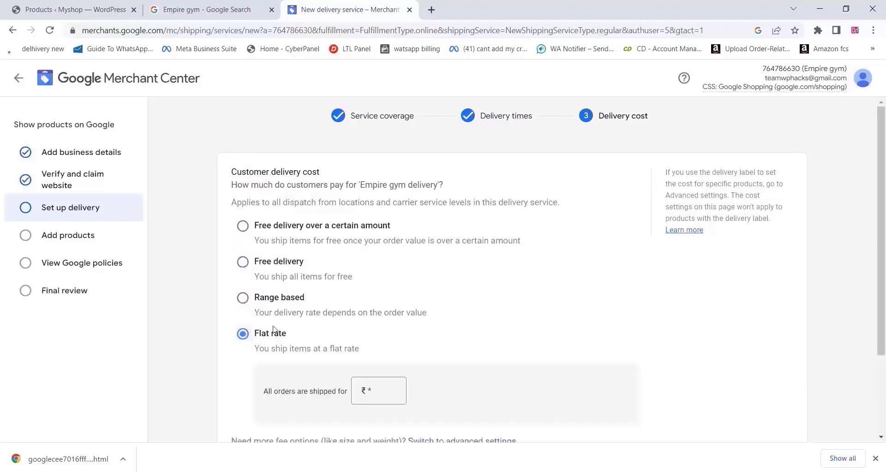
pyautogui.scroll(-2, 287, 328)
pyautogui.click(380, 280)
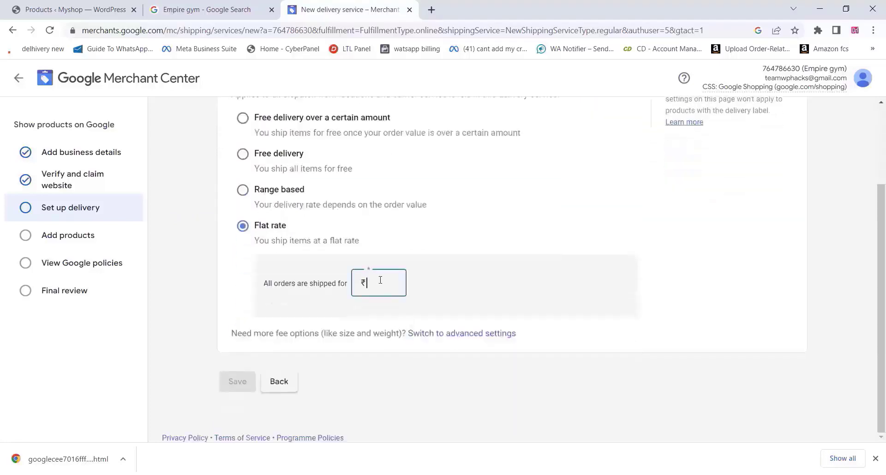
pyautogui.write('120')
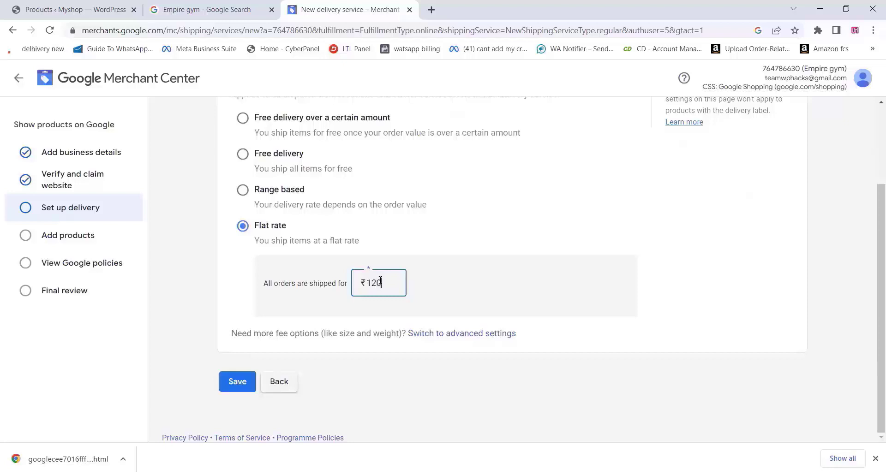
pyautogui.click(232, 384)
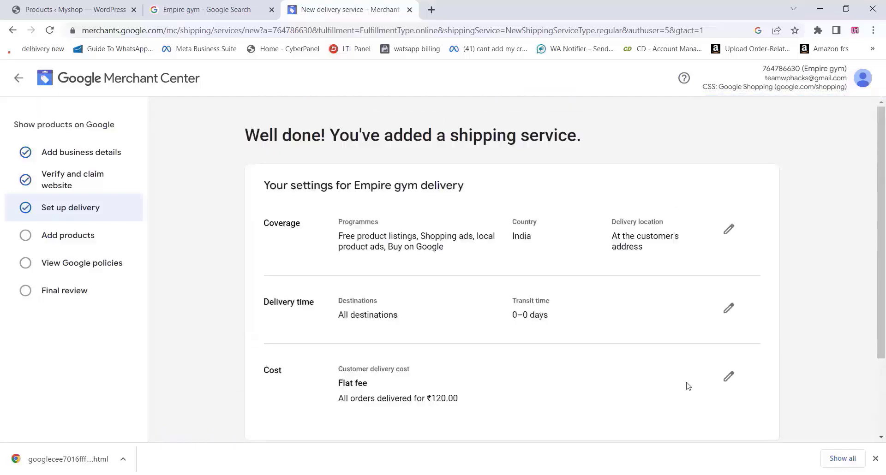
pyautogui.scroll(-3, 688, 386)
# - Choose to add products through a feed and set India as the target country
pyautogui.click(753, 364)
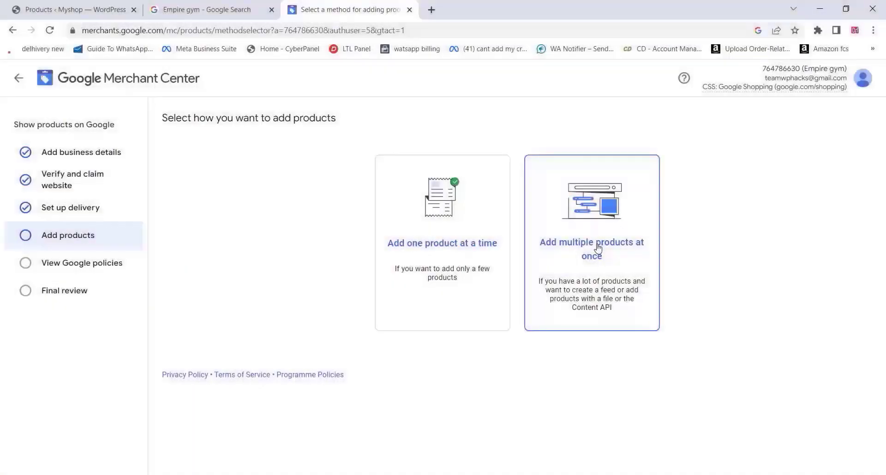
pyautogui.click(599, 248)
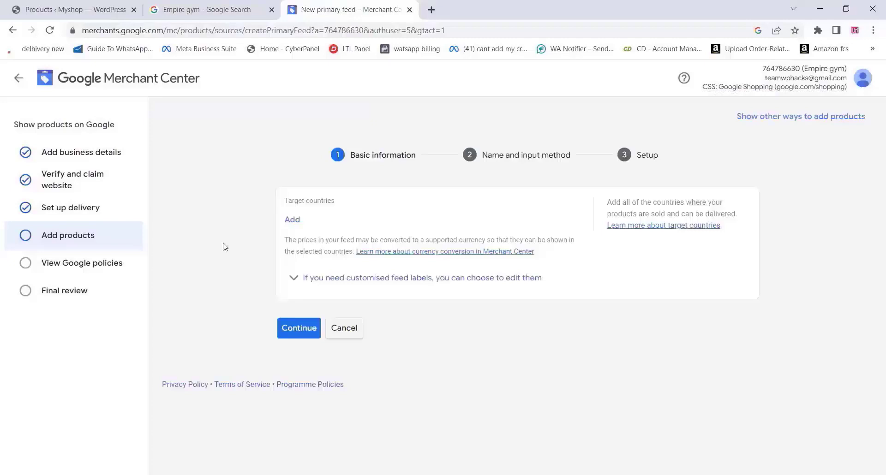
pyautogui.click(295, 220)
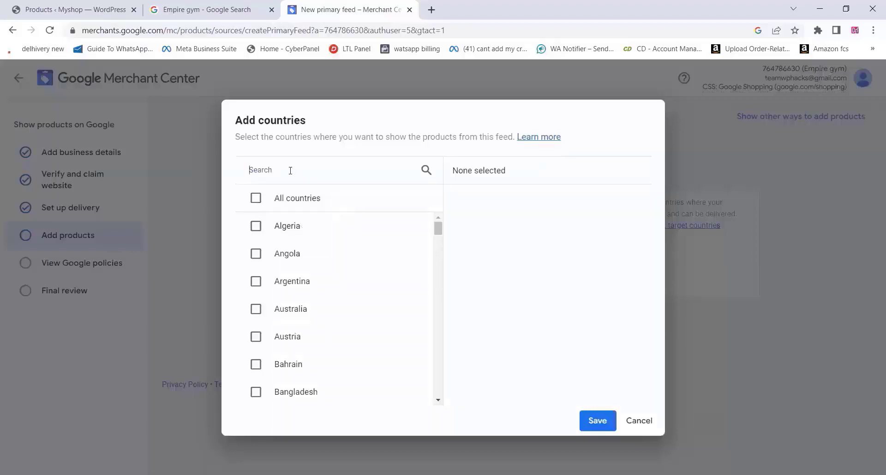
pyautogui.write('ind')
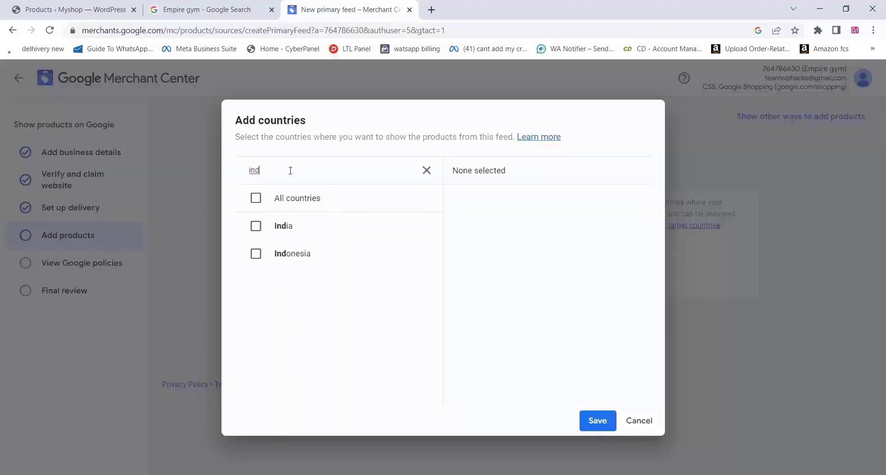
pyautogui.click(256, 226)
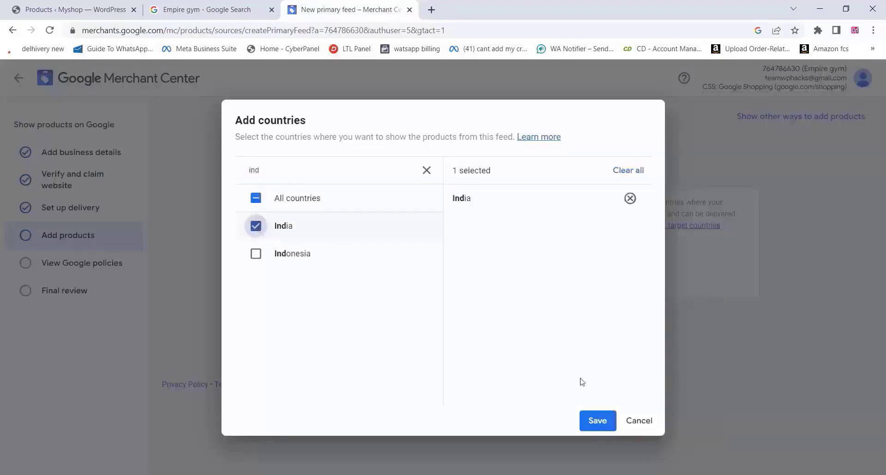
pyautogui.click(597, 421)
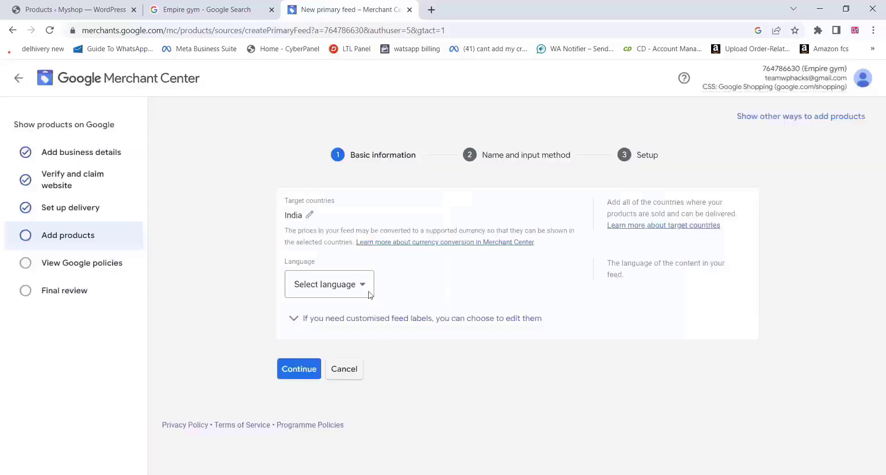
# - Set the feed language to English, name the feed Empire, and choose the Upload method
pyautogui.click(337, 289)
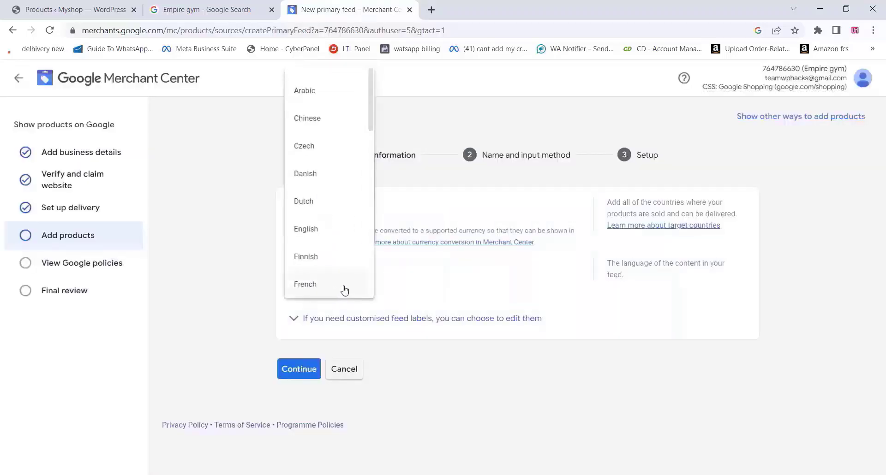
pyautogui.click(331, 228)
pyautogui.scroll(-2, 375, 323)
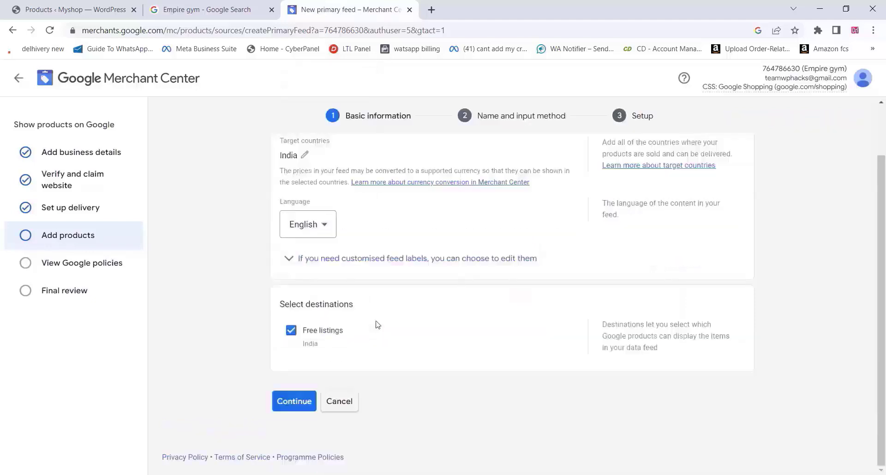
pyautogui.click(295, 401)
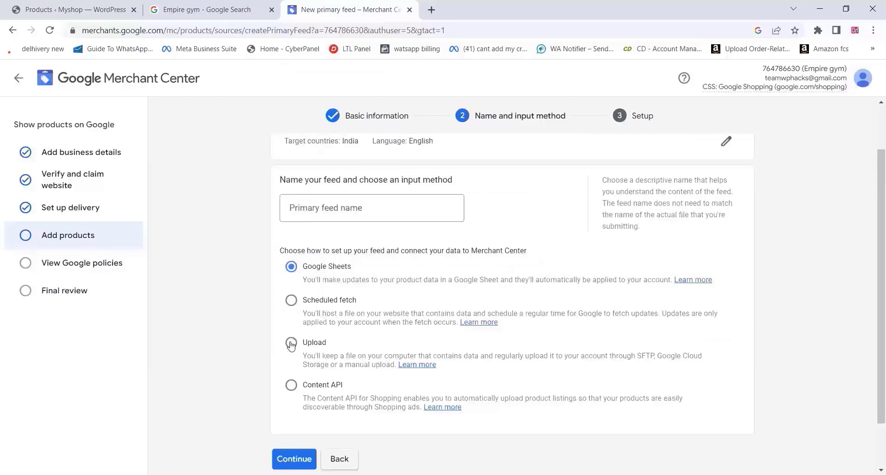
pyautogui.click(326, 210)
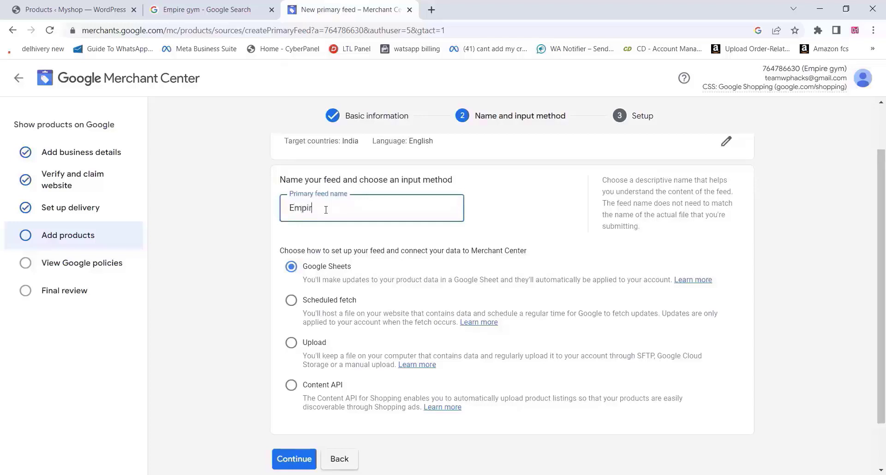
pyautogui.click(290, 345)
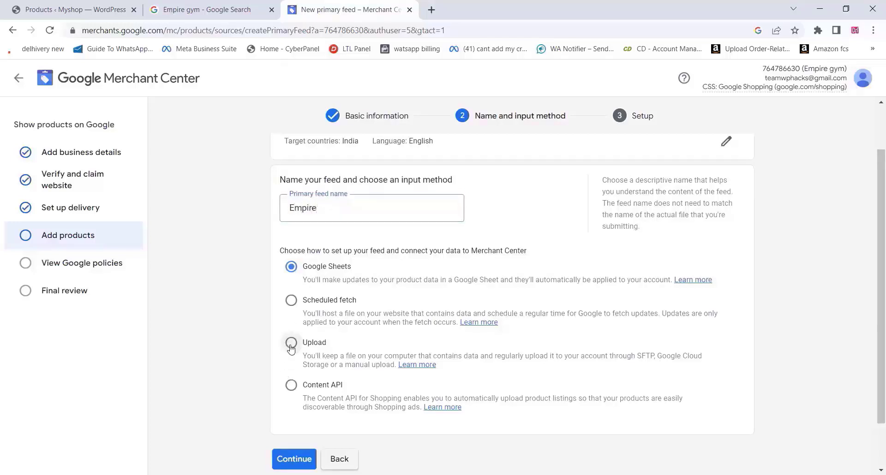
pyautogui.click(296, 459)
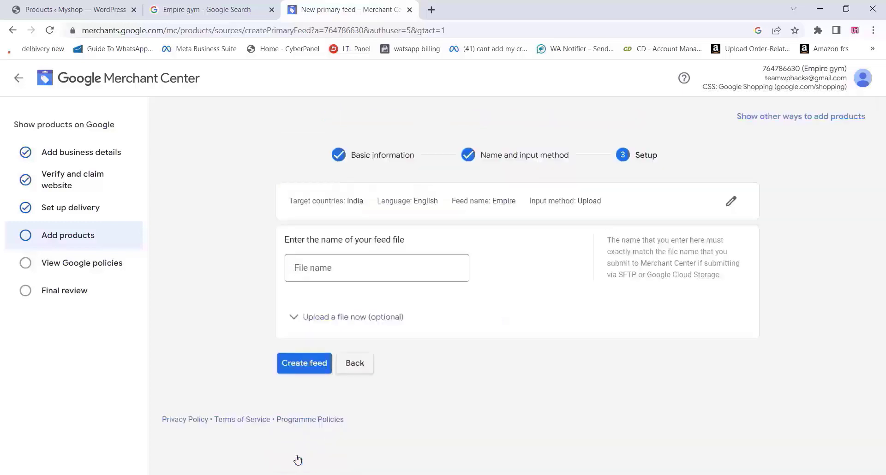
pyautogui.click(308, 272)
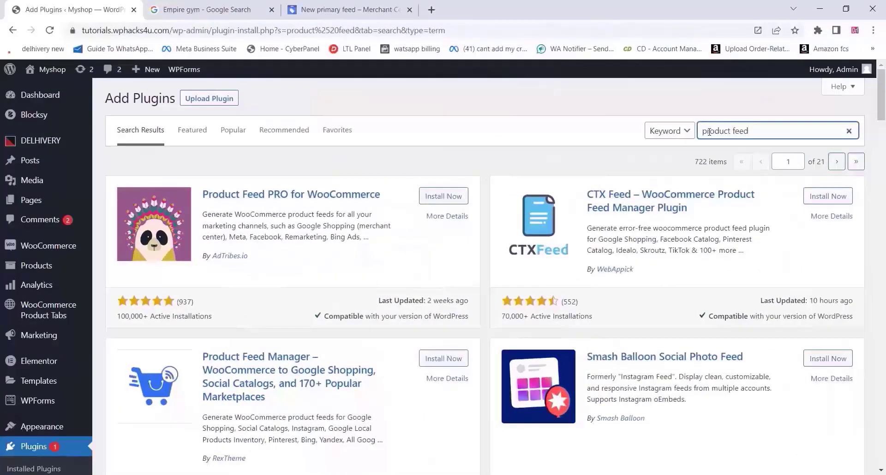
# - Install and activate Product Feed PRO for WooCommerce, then open its Create feed page
pyautogui.click(433, 198)
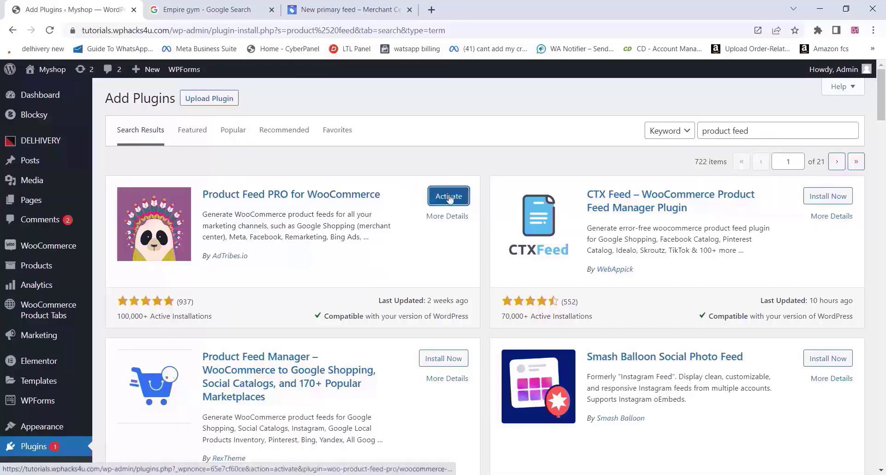
pyautogui.click(448, 196)
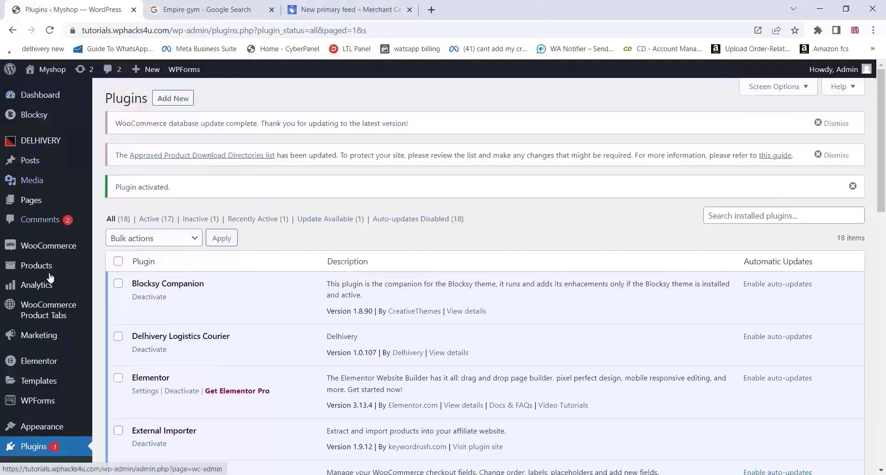
pyautogui.moveTo(48, 285)
pyautogui.scroll(-1, 48, 286)
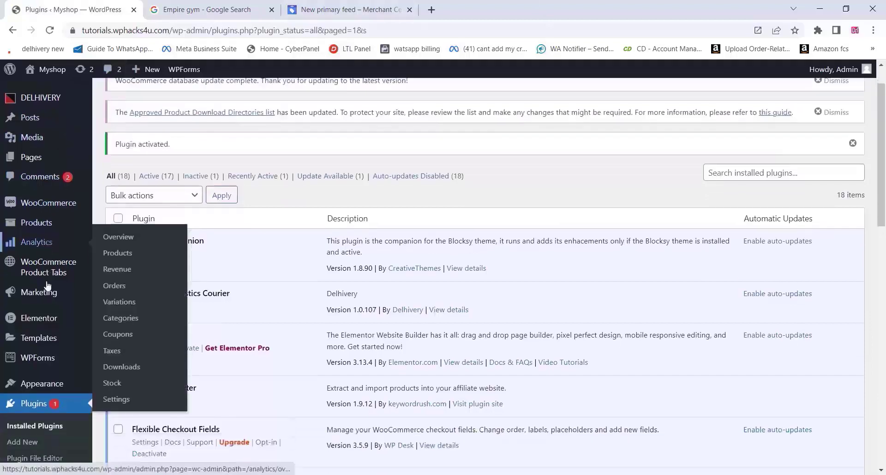
pyautogui.scroll(-8, 48, 285)
pyautogui.moveTo(69, 386)
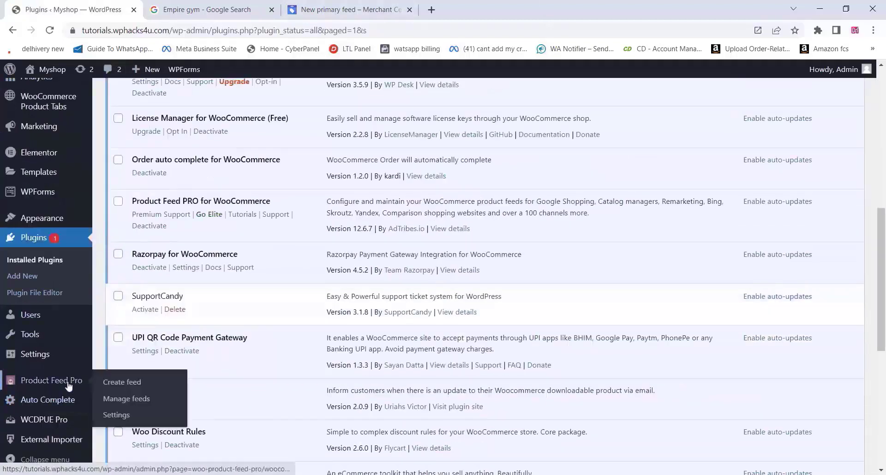
pyautogui.click(103, 387)
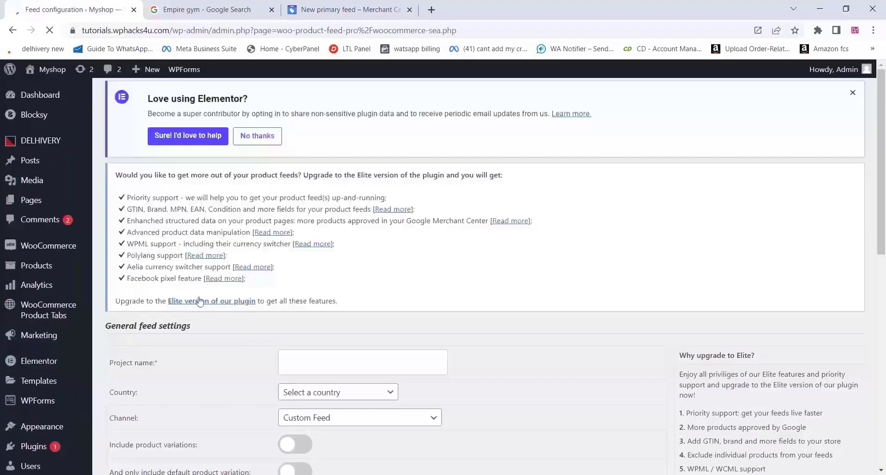
# - Name the feed project 'Google shopping ads' and set its country to India
pyautogui.scroll(-3, 203, 301)
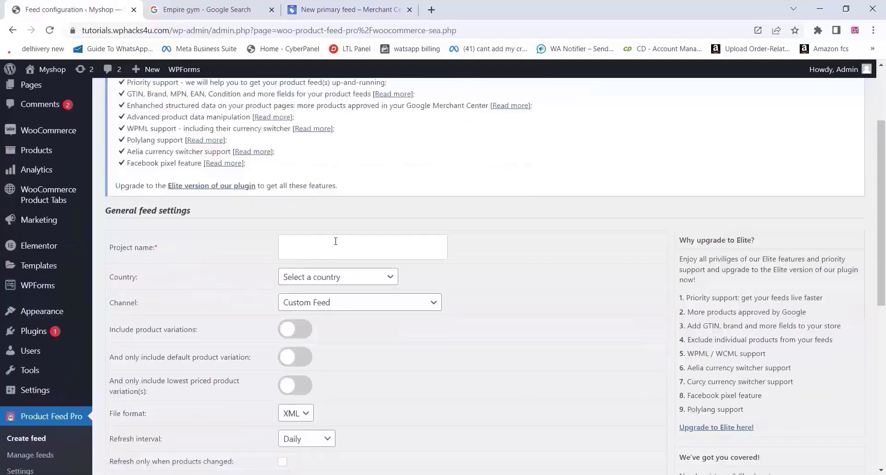
pyautogui.click(304, 245)
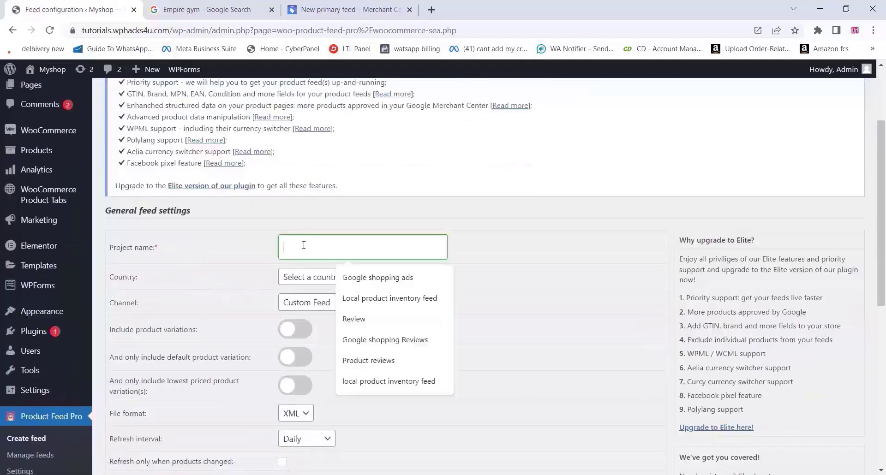
pyautogui.click(397, 277)
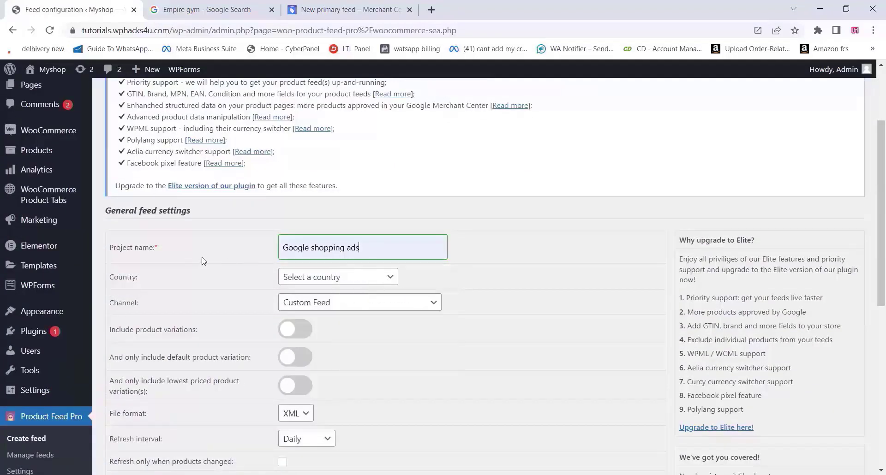
pyautogui.scroll(-3, 204, 261)
pyautogui.click(337, 162)
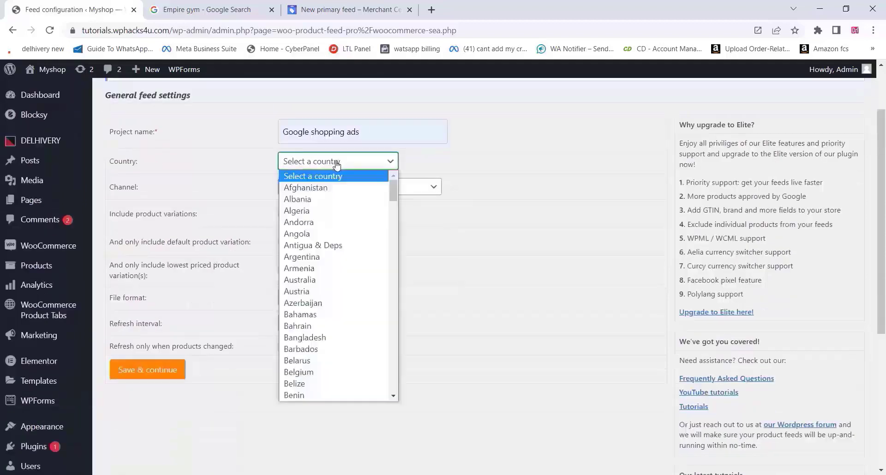
pyautogui.scroll(-10, 355, 292)
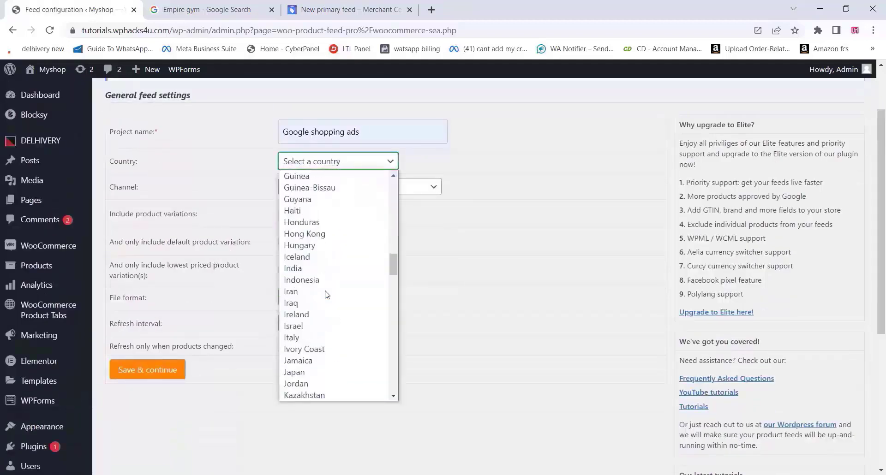
pyautogui.click(305, 268)
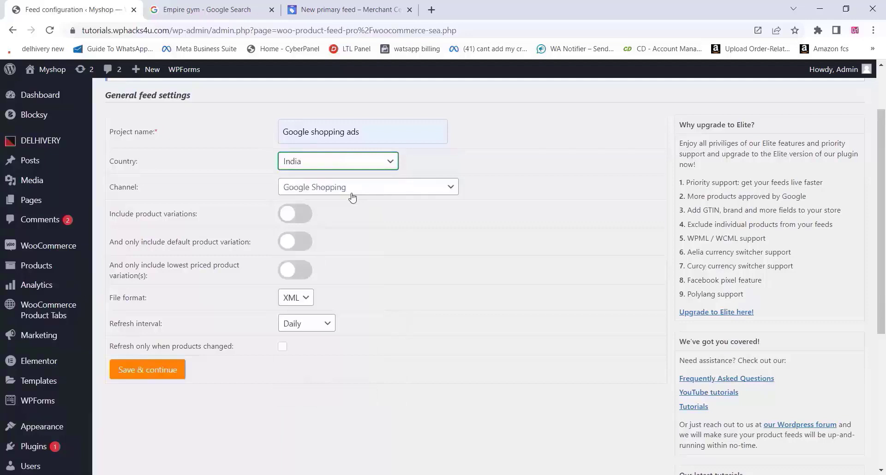
# - Turn on all three variation options, keep XML format, and save the general settings
pyautogui.click(297, 213)
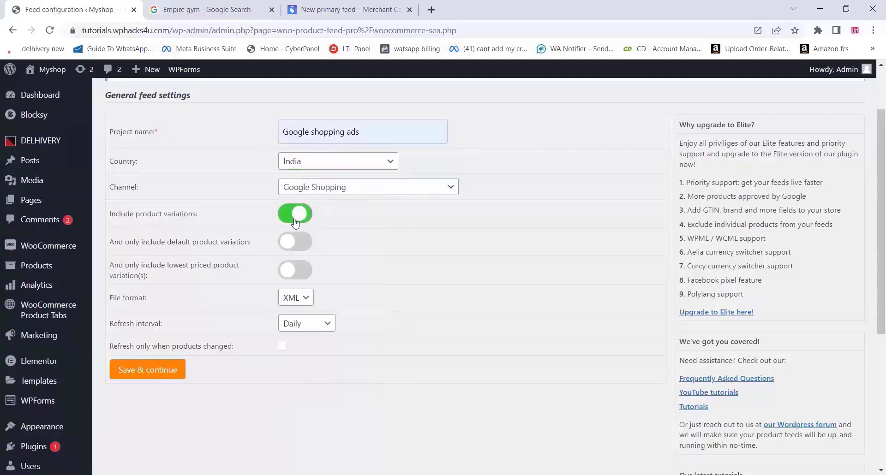
pyautogui.click(306, 249)
pyautogui.click(301, 277)
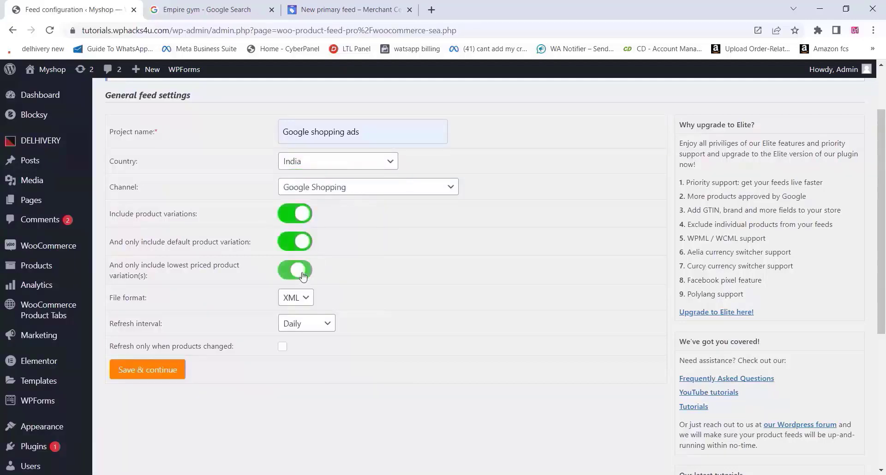
pyautogui.click(307, 299)
pyautogui.click(306, 300)
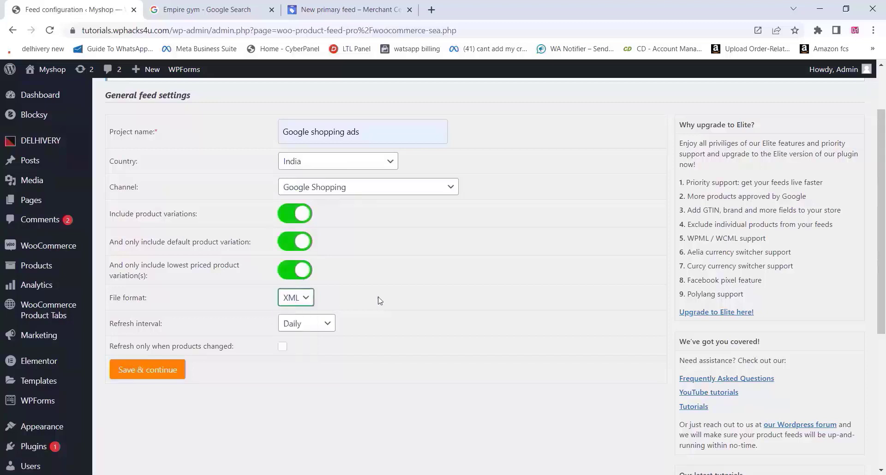
pyautogui.click(150, 370)
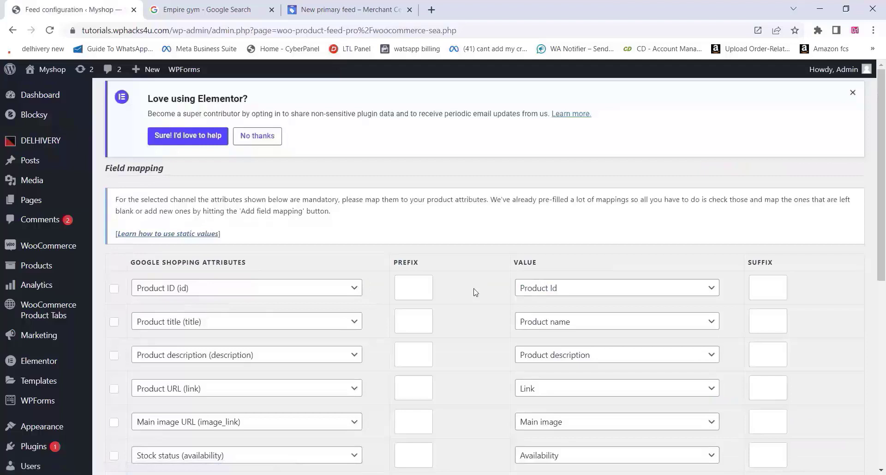
# - Map the Brand attribute to the lowercase product name
pyautogui.scroll(-3, 475, 292)
pyautogui.scroll(-3, 476, 292)
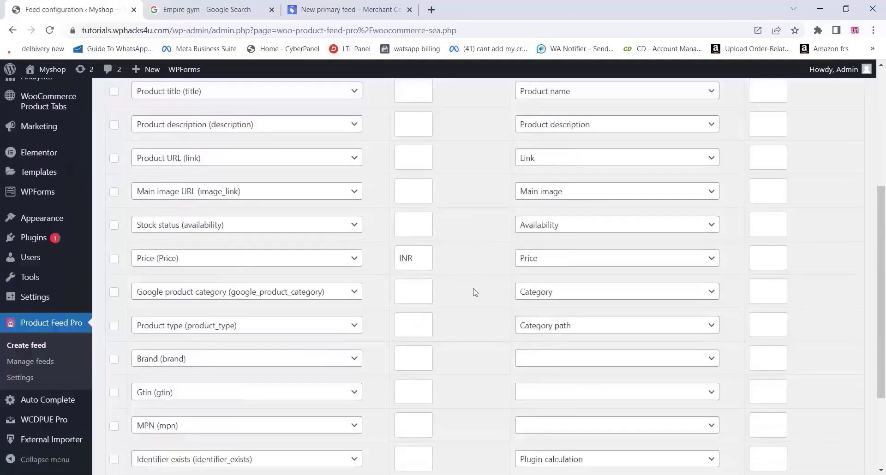
pyautogui.scroll(3, 476, 292)
pyautogui.scroll(-4, 475, 292)
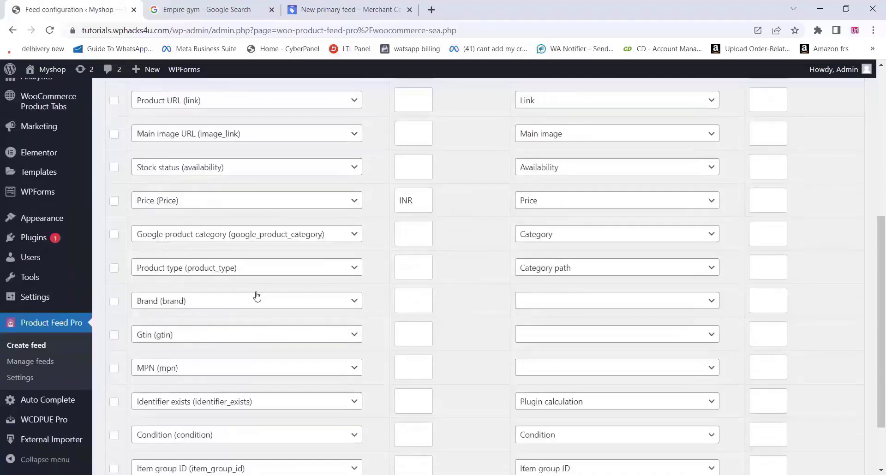
pyautogui.click(553, 302)
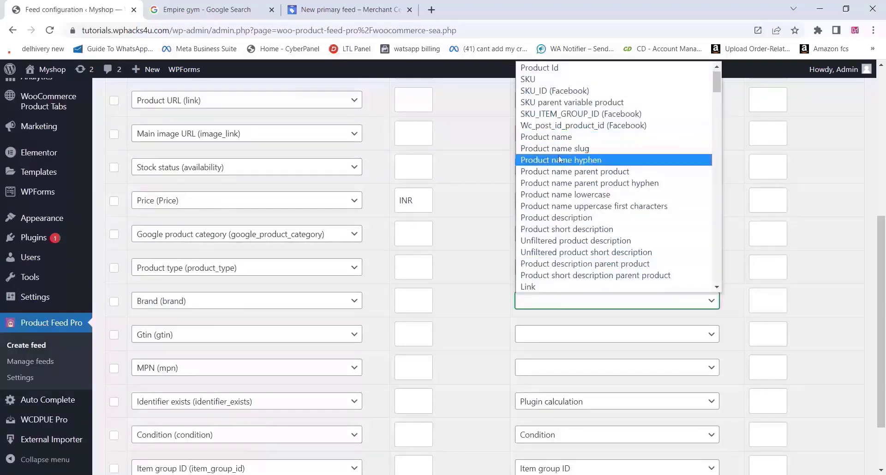
pyautogui.click(571, 196)
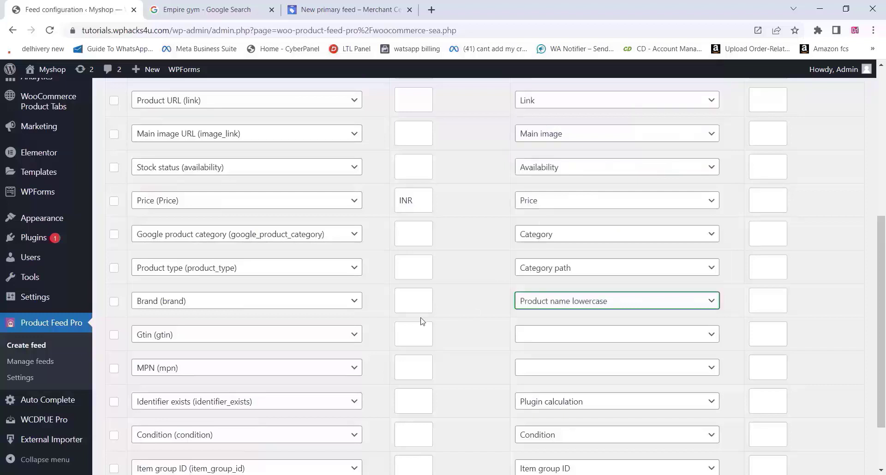
# - Map both Gtin and MPN to the product SKU and save the field mapping
pyautogui.scroll(-2, 422, 321)
pyautogui.click(546, 260)
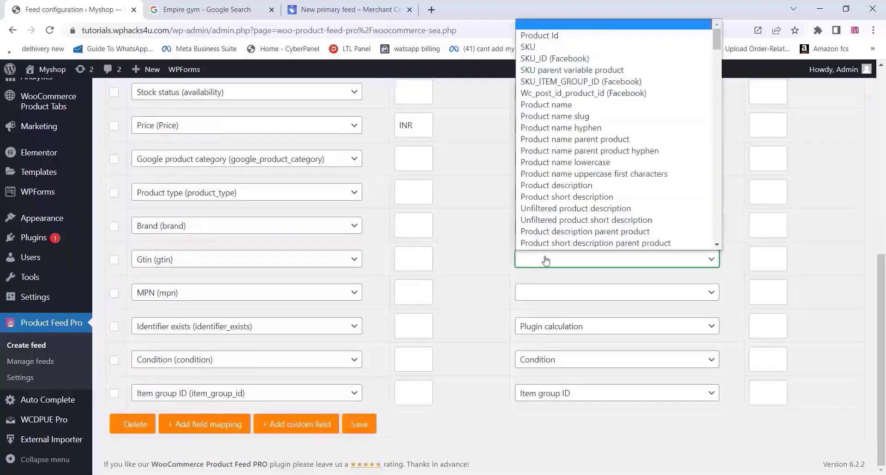
pyautogui.scroll(-1, 552, 41)
pyautogui.click(551, 41)
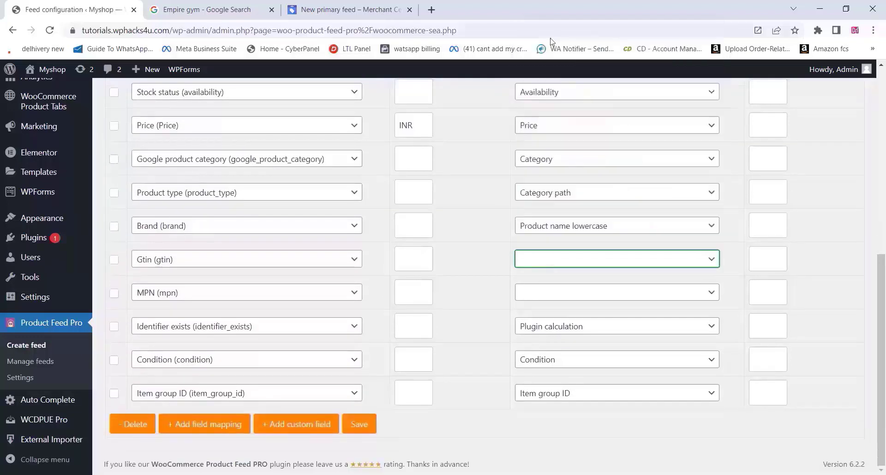
pyautogui.click(559, 294)
pyautogui.scroll(-1, 546, 45)
pyautogui.click(536, 69)
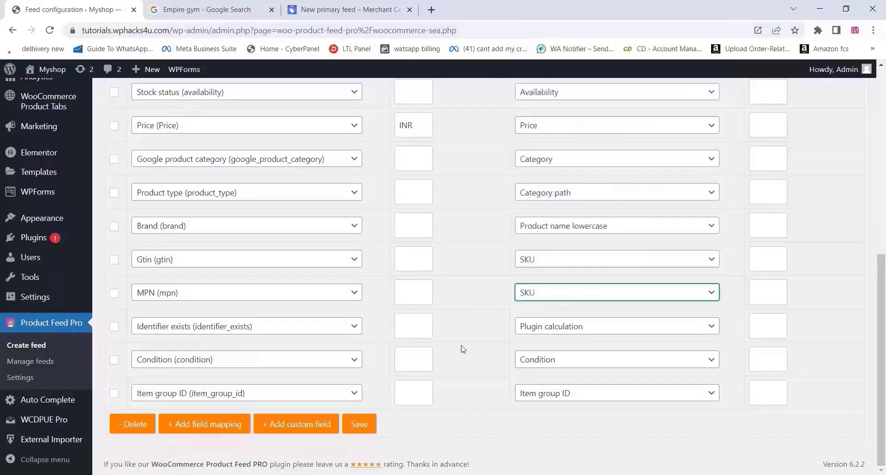
pyautogui.click(361, 427)
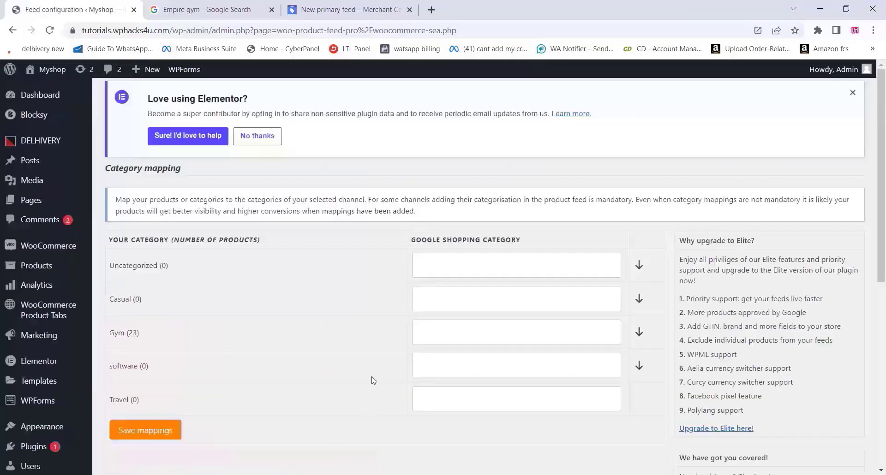
# - Select the Uncategorized Google category field and save the category mappings
pyautogui.scroll(-3, 374, 380)
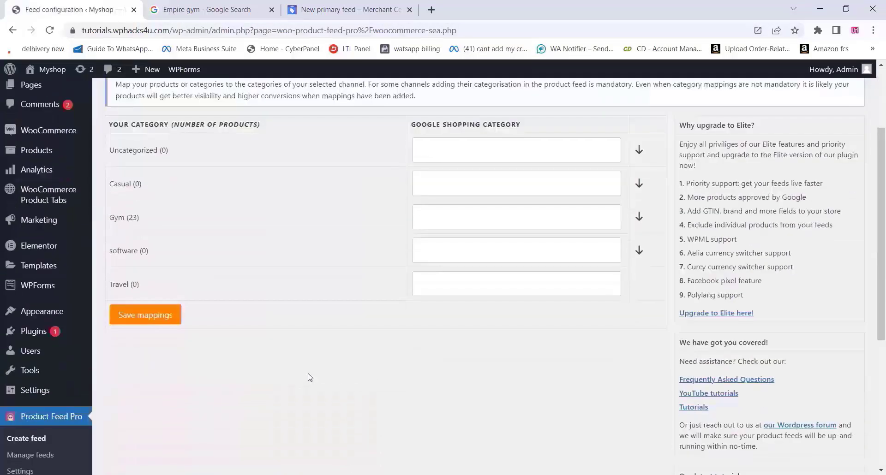
pyautogui.click(502, 148)
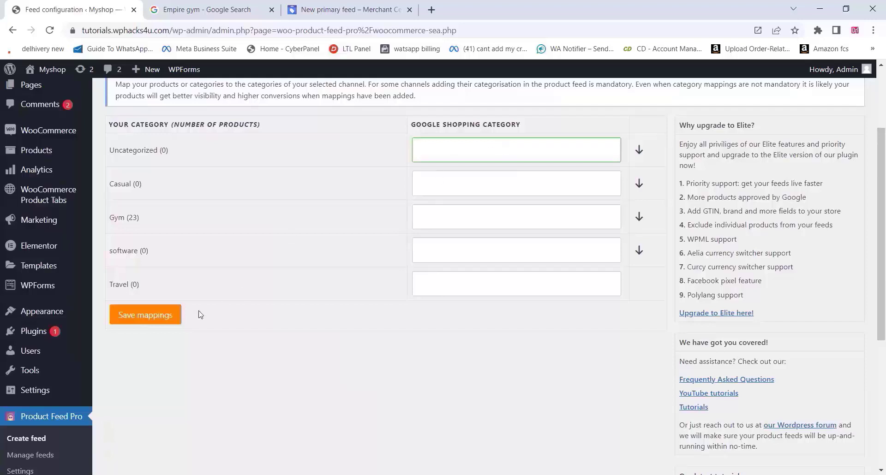
pyautogui.click(149, 320)
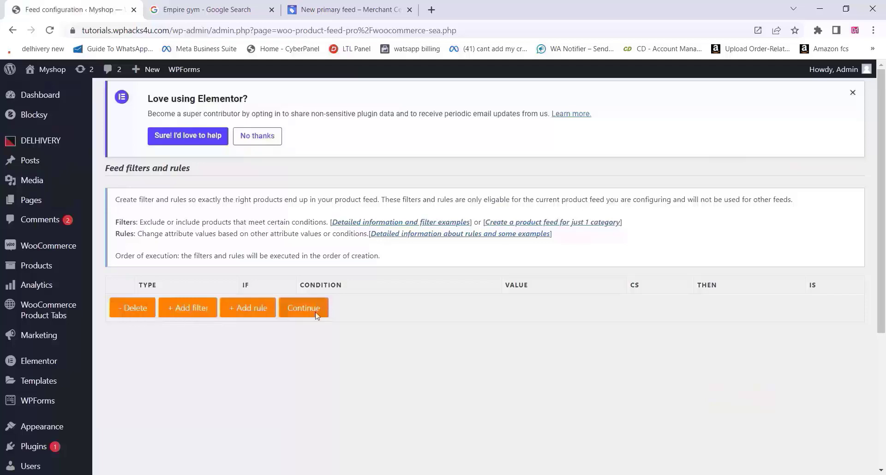
# - Skip filters and rules, generate the Google shopping ads XML feed, and open it
pyautogui.click(315, 316)
pyautogui.scroll(-5, 315, 315)
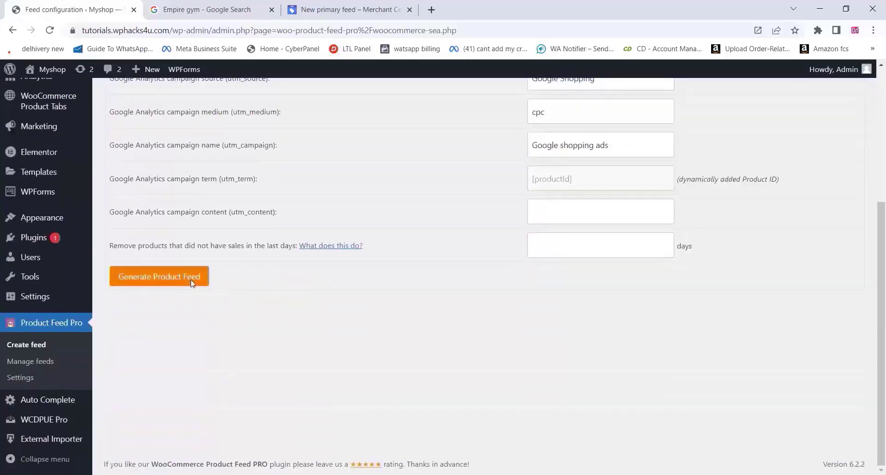
pyautogui.click(192, 283)
pyautogui.scroll(-2, 268, 280)
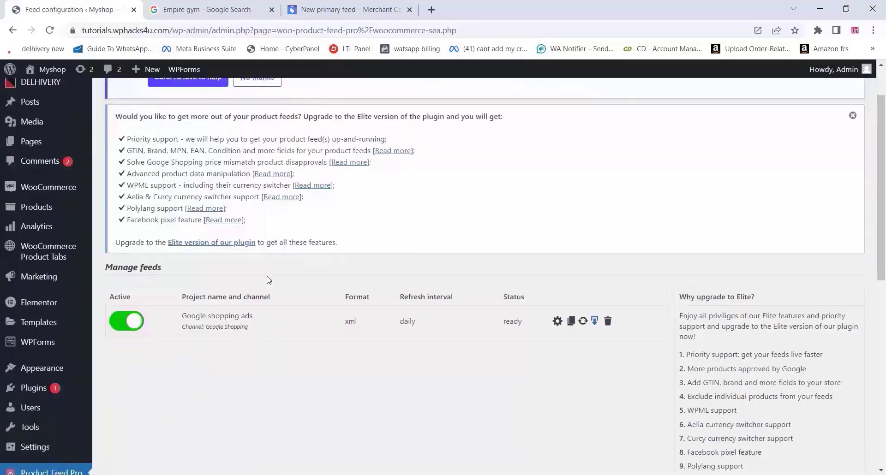
pyautogui.scroll(-2, 268, 279)
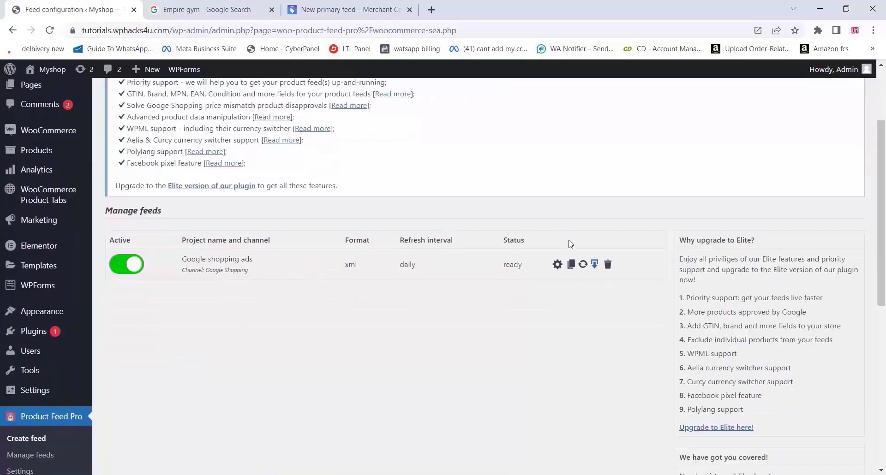
pyautogui.click(595, 264)
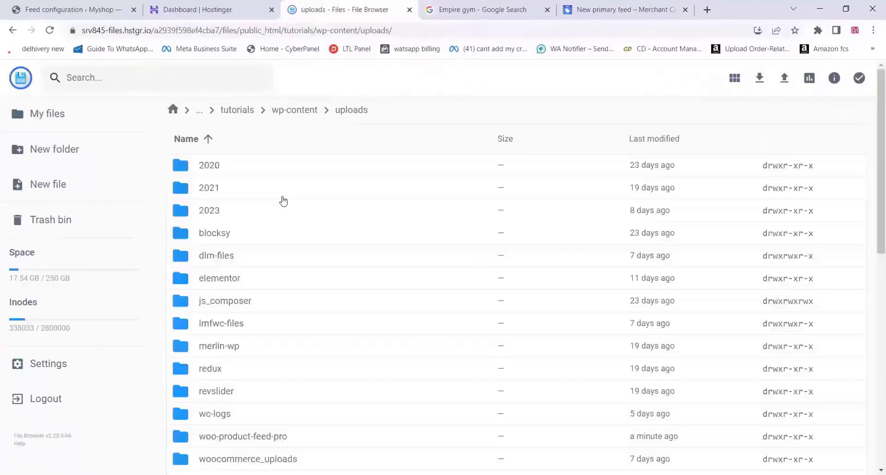
# - Download the 40.43 KB feed XML from woo-product-feed-pro/xml, then go back to Merchant Center
pyautogui.scroll(-5, 254, 280)
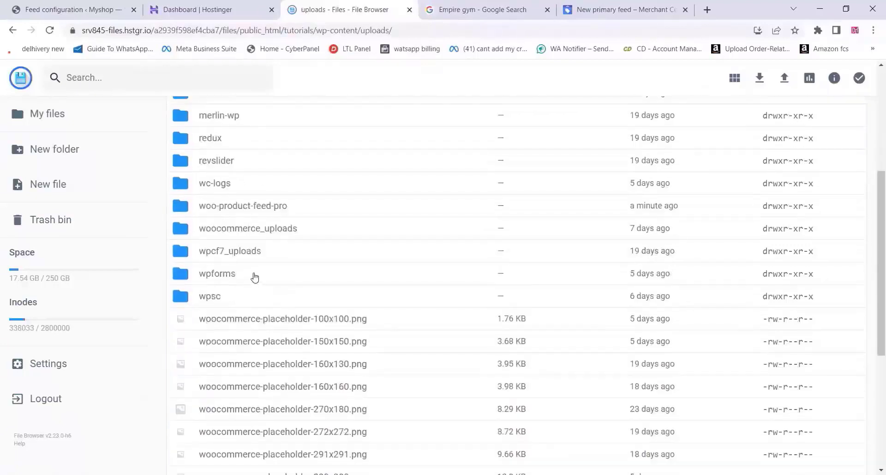
pyautogui.scroll(1, 255, 277)
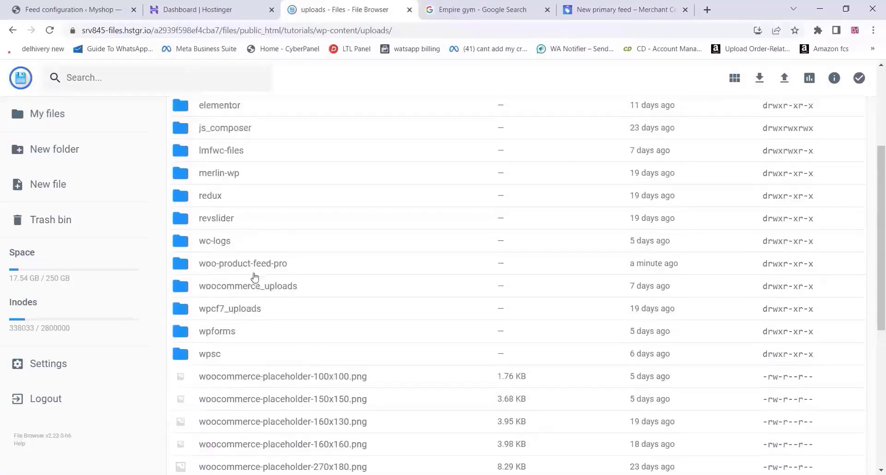
pyautogui.doubleClick(261, 265)
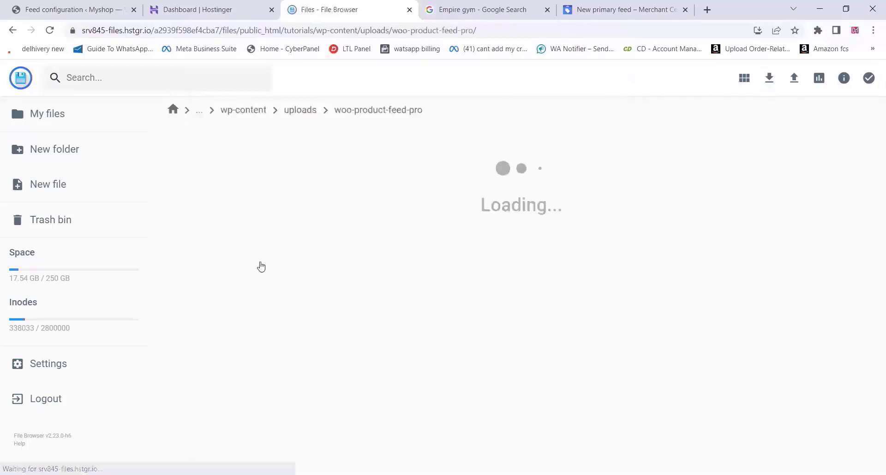
pyautogui.doubleClick(215, 170)
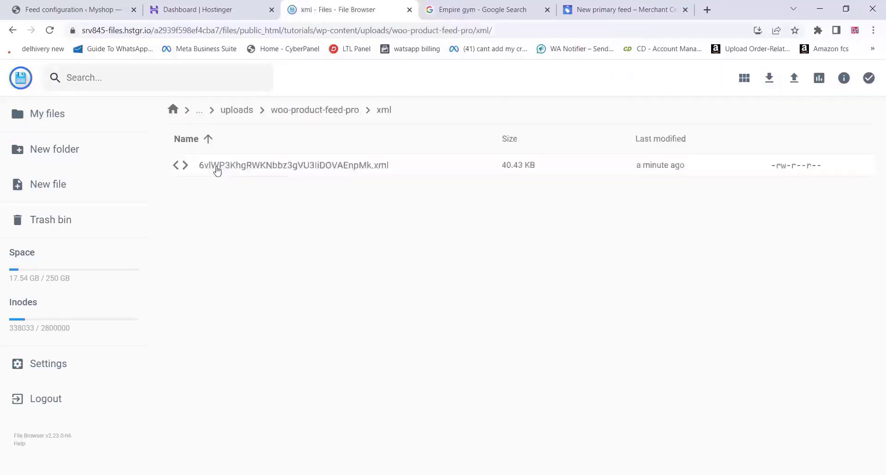
pyautogui.click(266, 169)
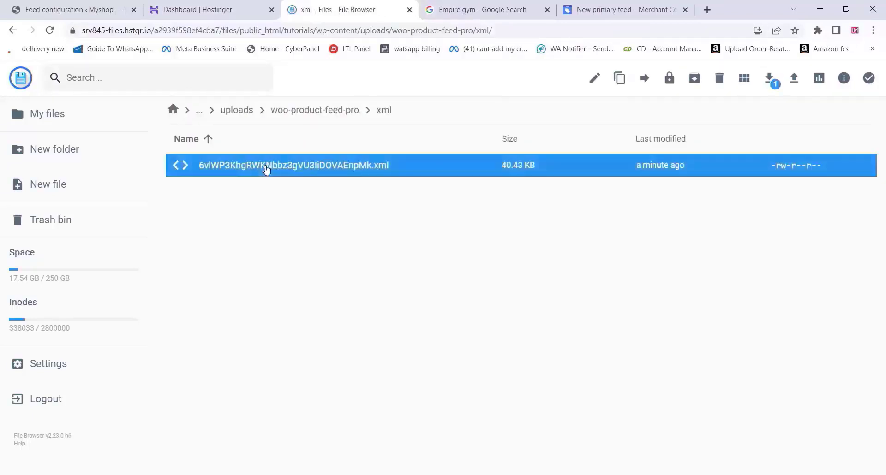
pyautogui.click(774, 87)
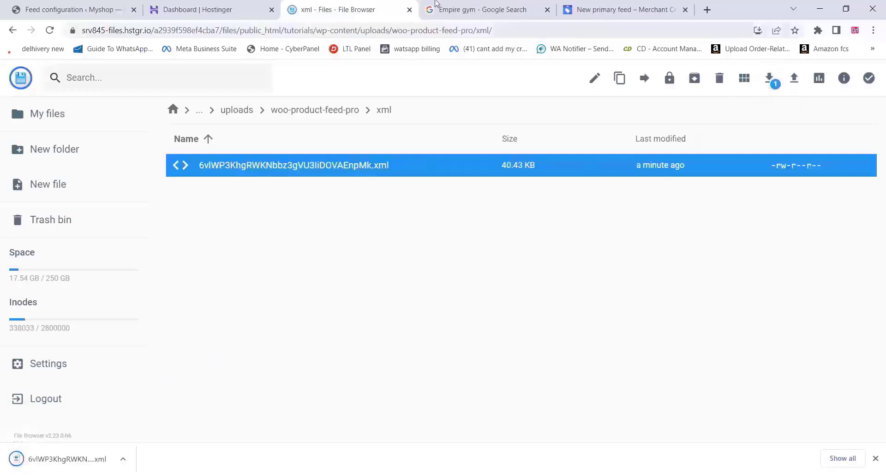
pyautogui.click(605, 3)
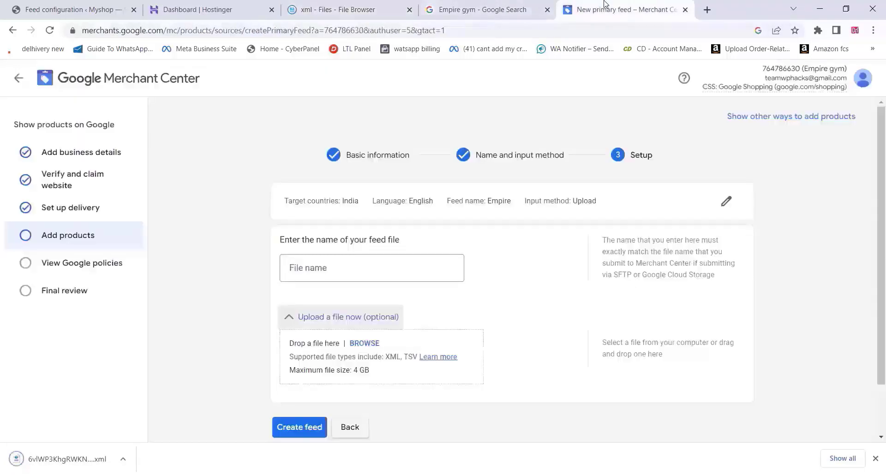
# - Name the feed file 'empire', attach the downloaded XML, and create the primary feed
pyautogui.click(325, 269)
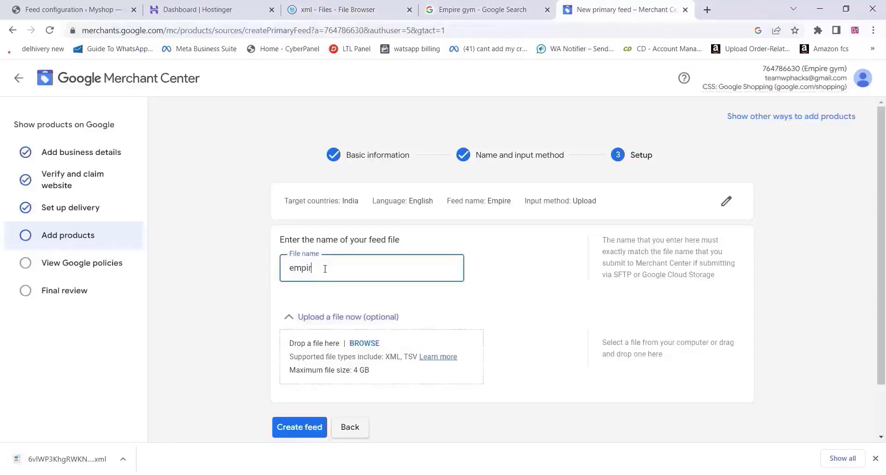
pyautogui.click(369, 345)
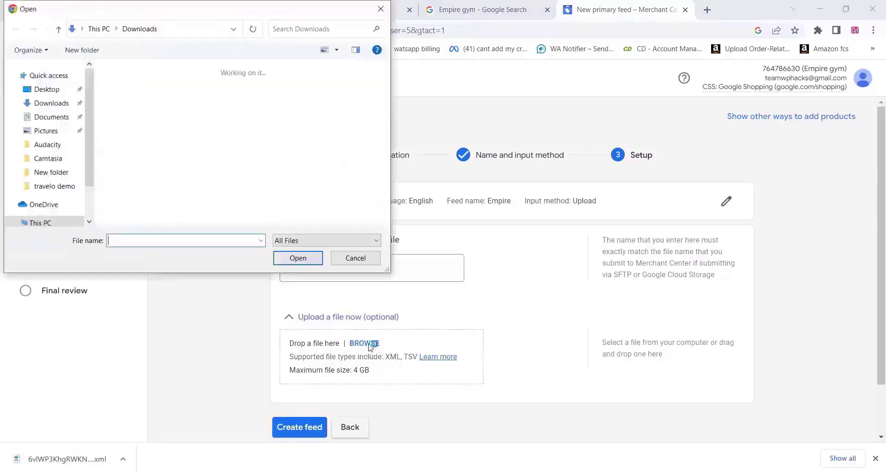
pyautogui.click(138, 119)
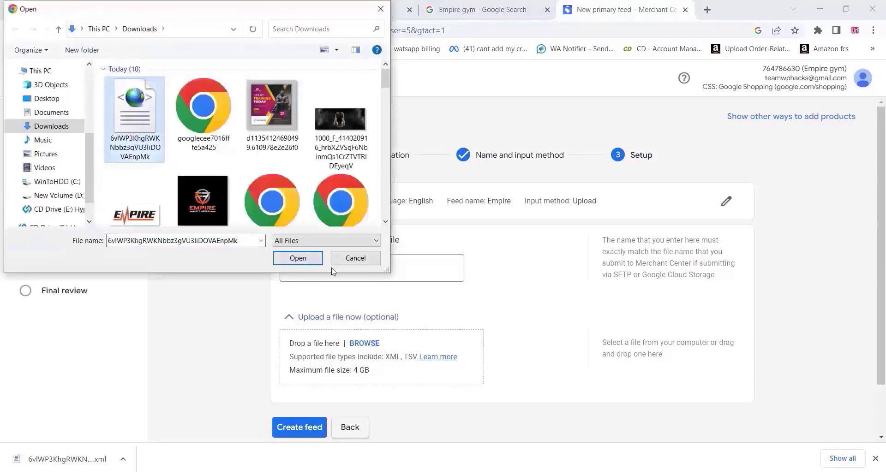
pyautogui.click(298, 258)
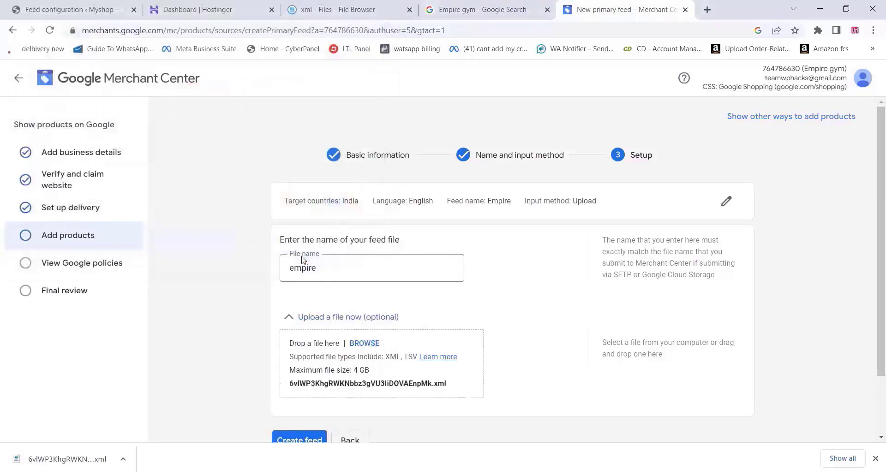
pyautogui.scroll(-2, 485, 301)
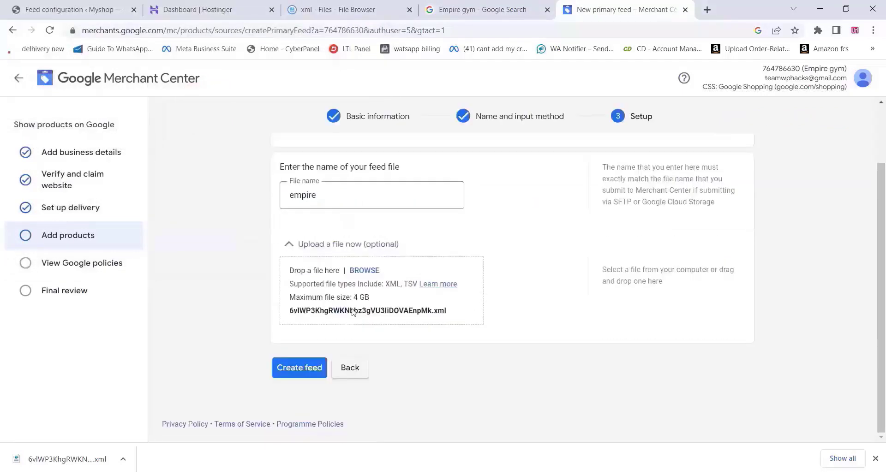
pyautogui.click(309, 371)
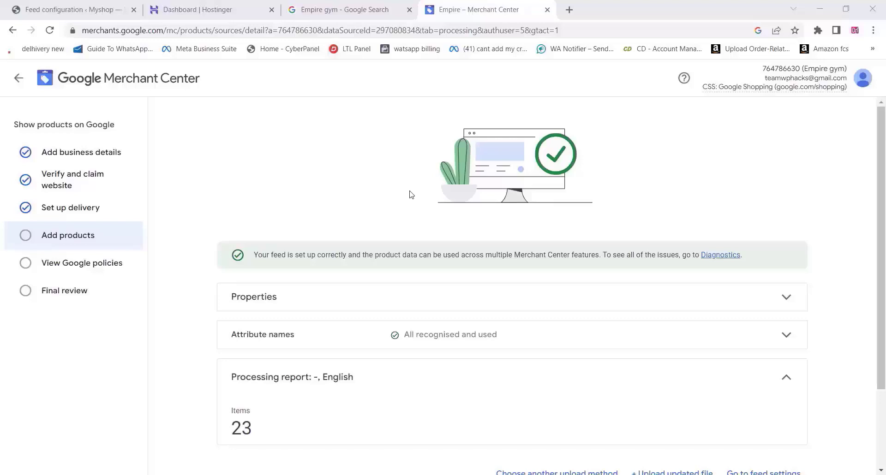
# - Check the 23 processed items and confirm every attribute name is in the Used list
pyautogui.scroll(-3, 411, 194)
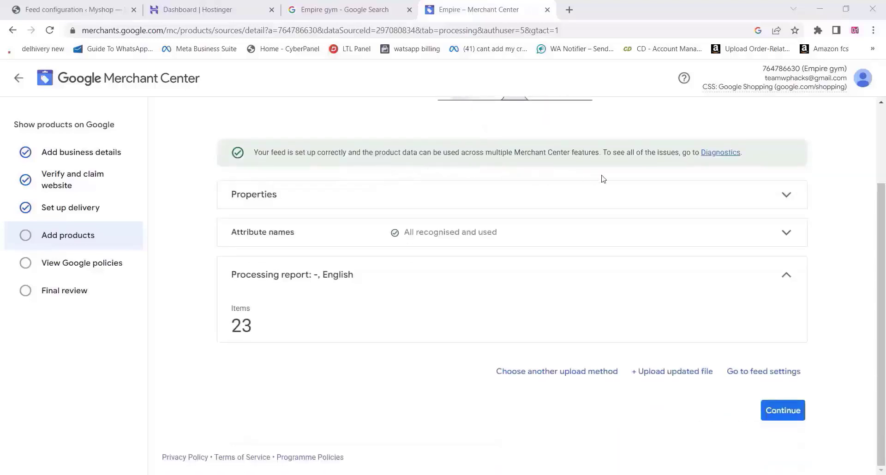
pyautogui.click(503, 236)
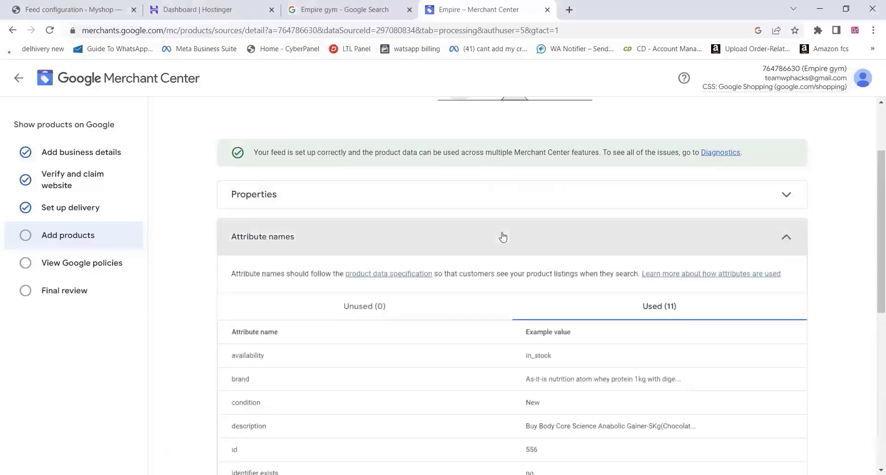
pyautogui.click(503, 236)
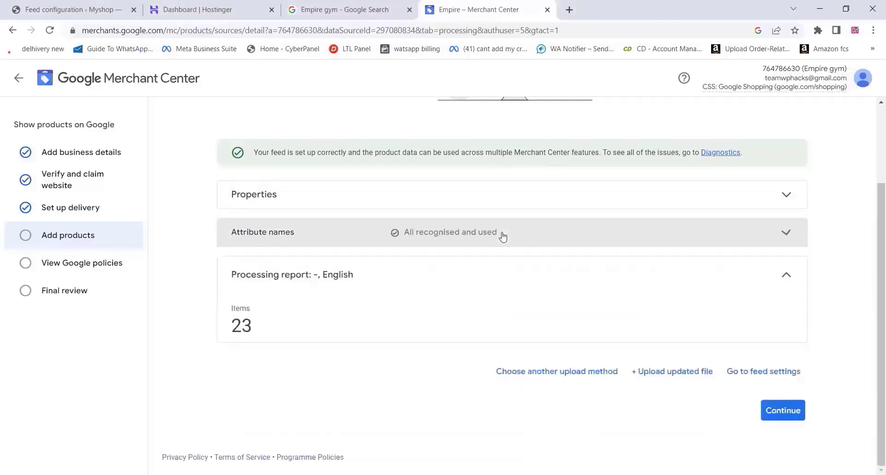
# - Go through the Google policies carousel and start the final review
pyautogui.click(785, 412)
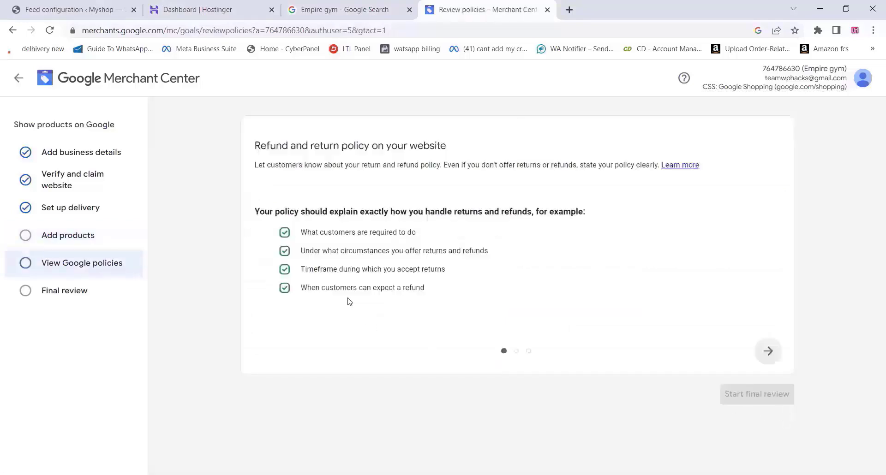
pyautogui.click(768, 352)
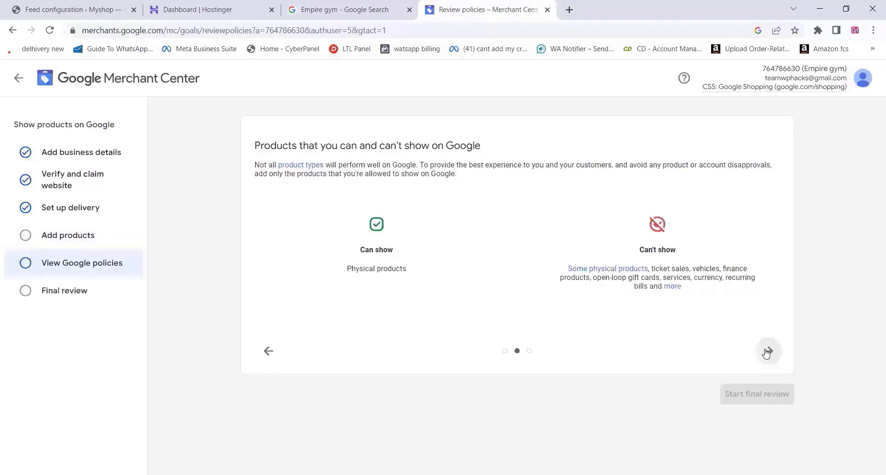
pyautogui.click(768, 352)
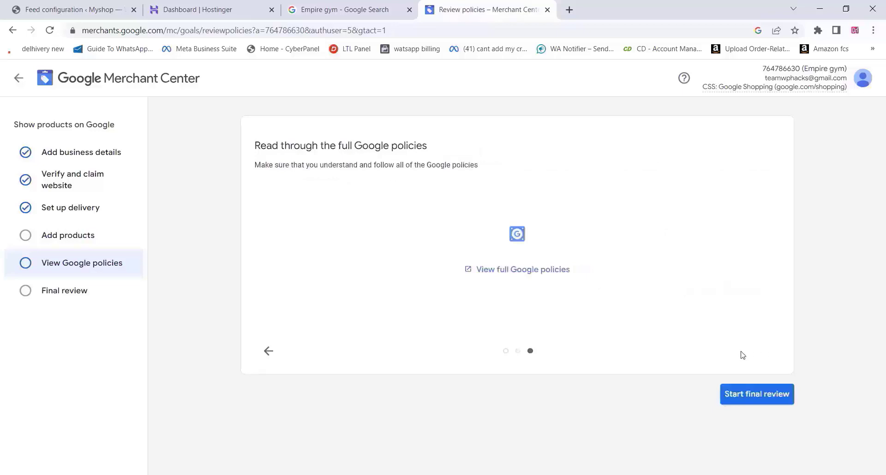
pyautogui.click(759, 395)
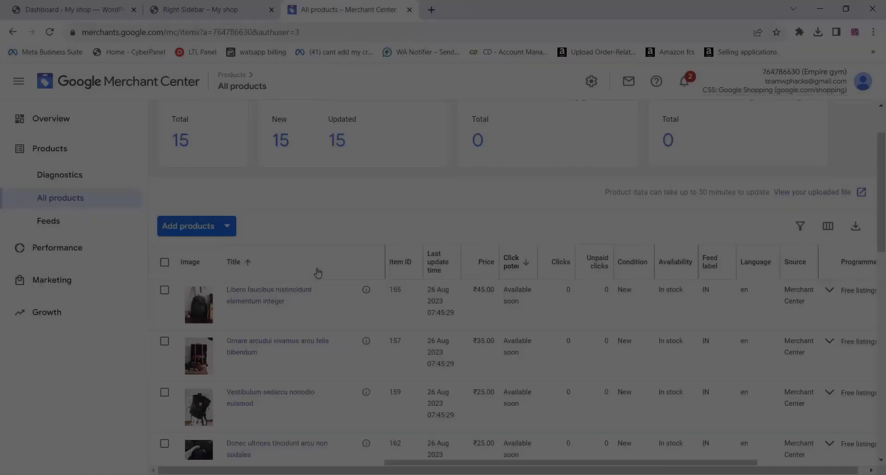
# - Scroll through the 15 products in the All products table and back to the top
pyautogui.scroll(-8, 317, 273)
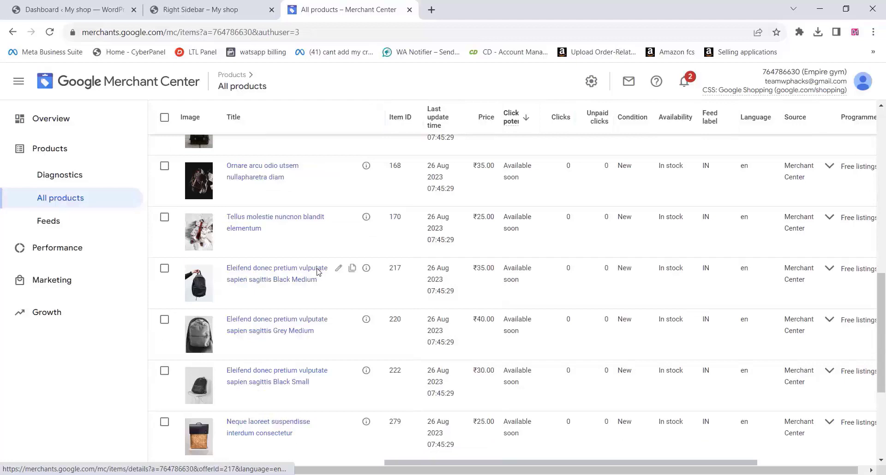
pyautogui.scroll(-5, 317, 272)
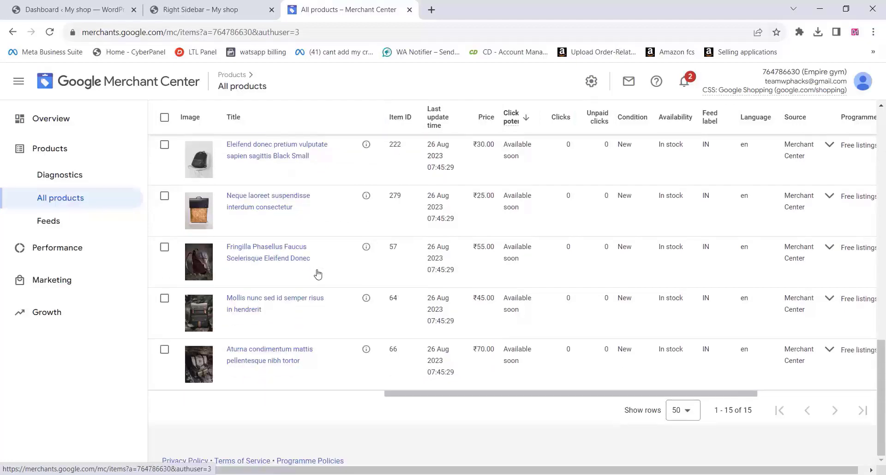
pyautogui.scroll(8, 317, 274)
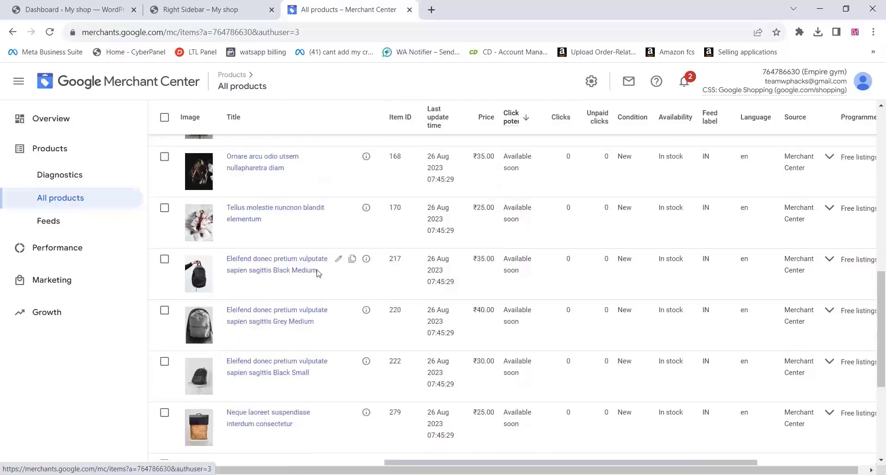
pyautogui.scroll(2, 318, 274)
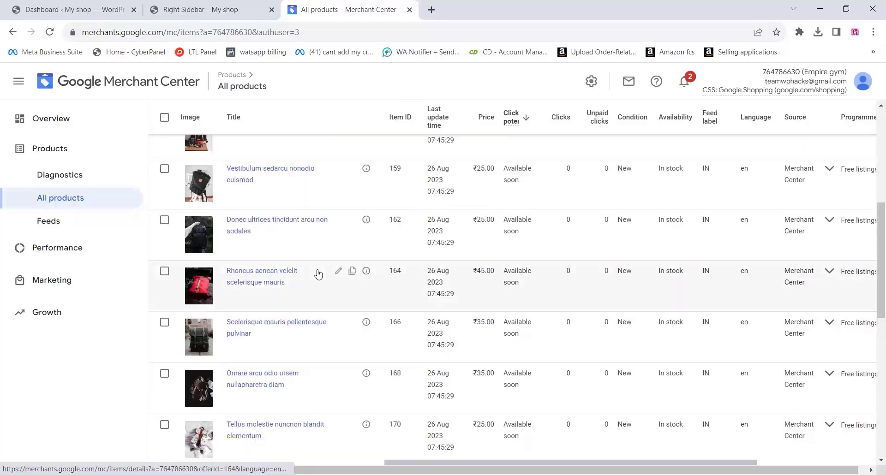
pyautogui.scroll(5, 318, 274)
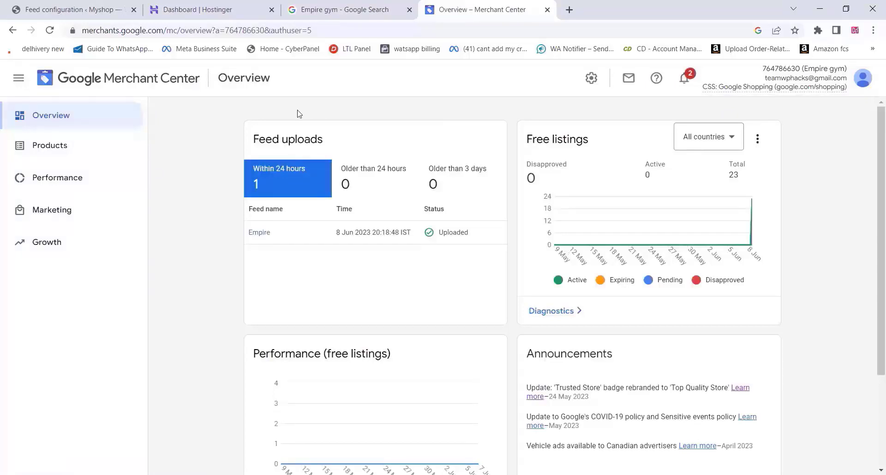
# - Open Products > Diagnostics and then the All products list
pyautogui.scroll(-3, 191, 169)
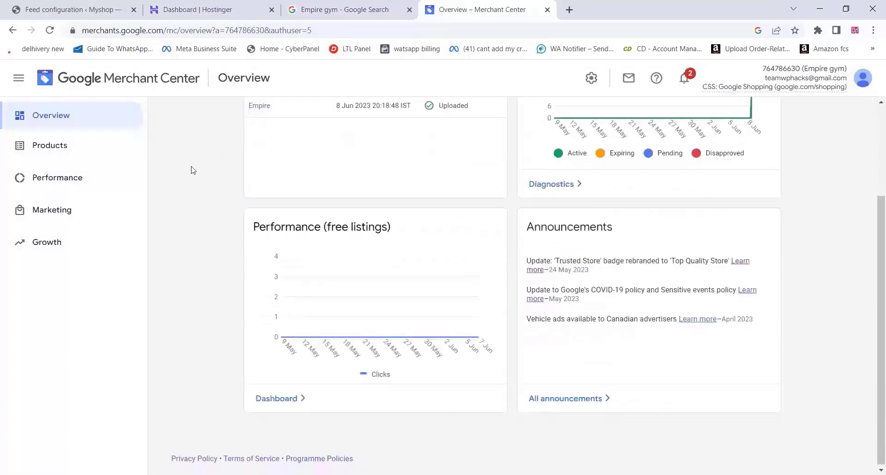
pyautogui.scroll(2, 193, 170)
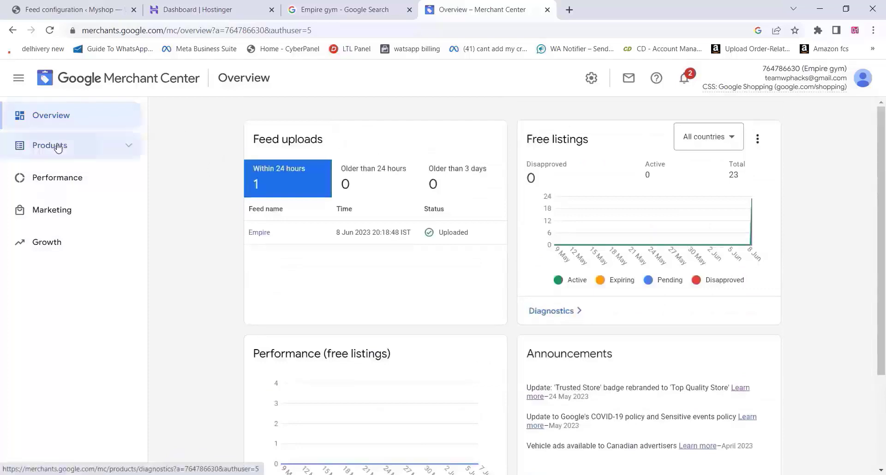
pyautogui.click(58, 146)
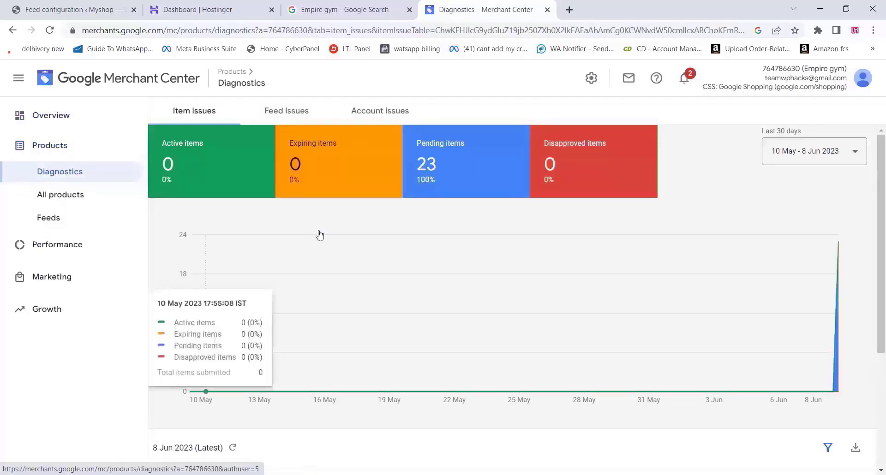
pyautogui.click(64, 196)
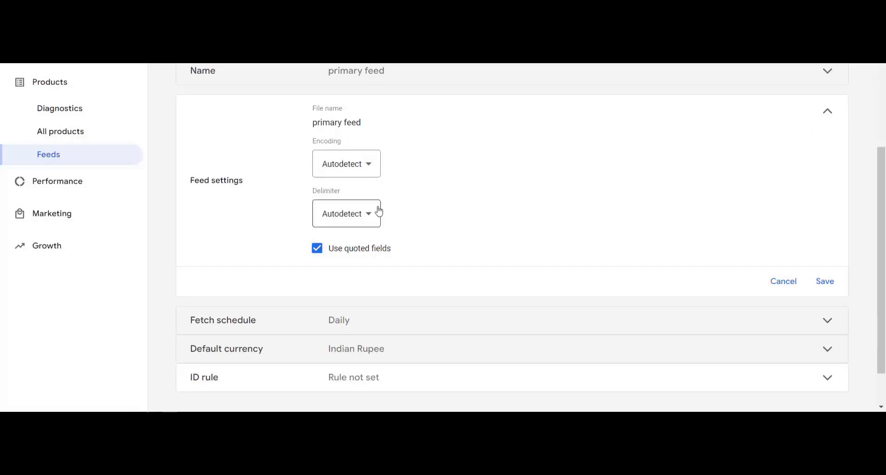
# - Leave the primary feed's encoding and delimiter on Autodetect and expand its Fetch schedule
pyautogui.click(359, 165)
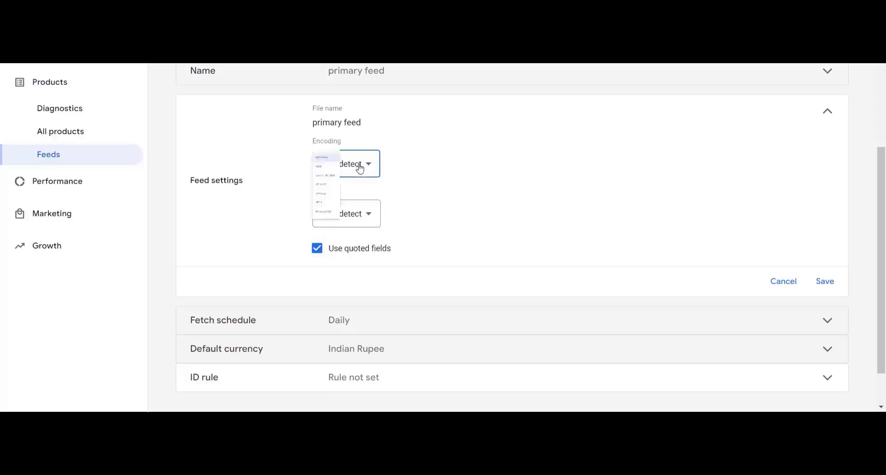
pyautogui.click(459, 167)
pyautogui.click(362, 225)
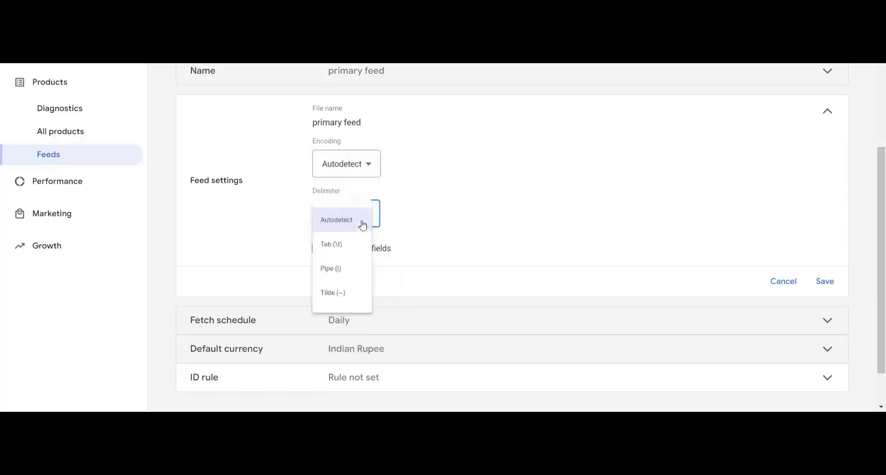
pyautogui.click(485, 214)
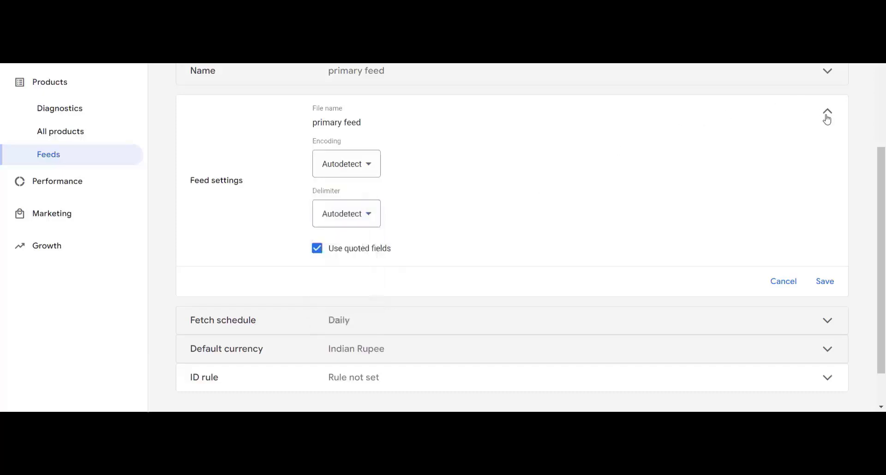
pyautogui.click(545, 323)
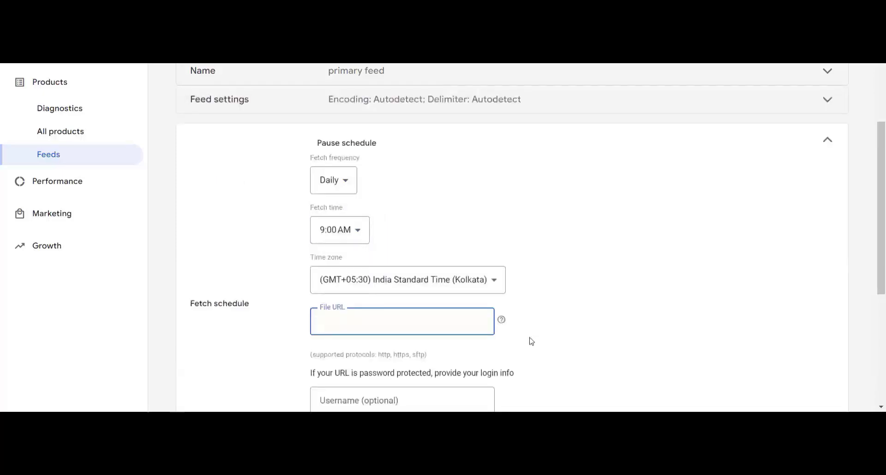
pyautogui.scroll(-2, 532, 341)
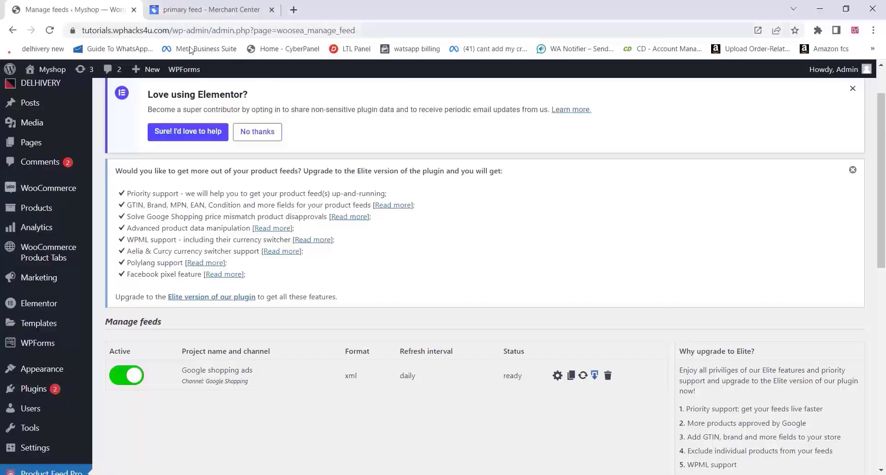
# - Open the Google shopping ads feed XML in a new tab and copy its URL
pyautogui.click(595, 376)
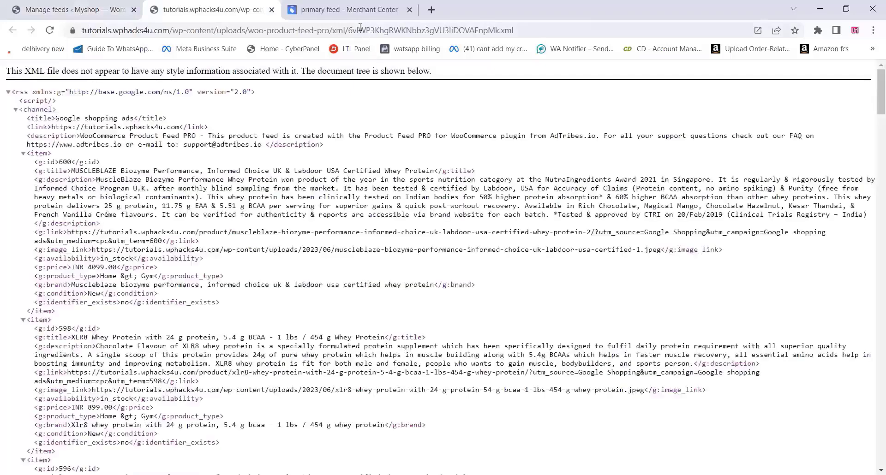
pyautogui.click(360, 27)
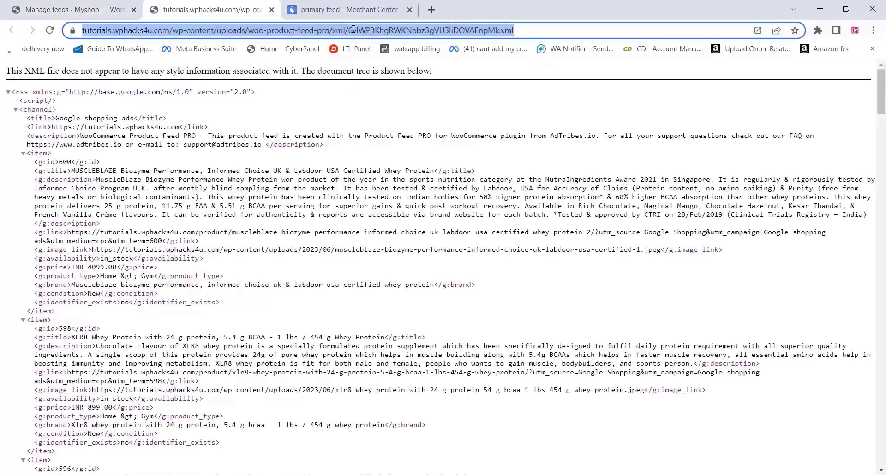
pyautogui.rightClick(352, 27)
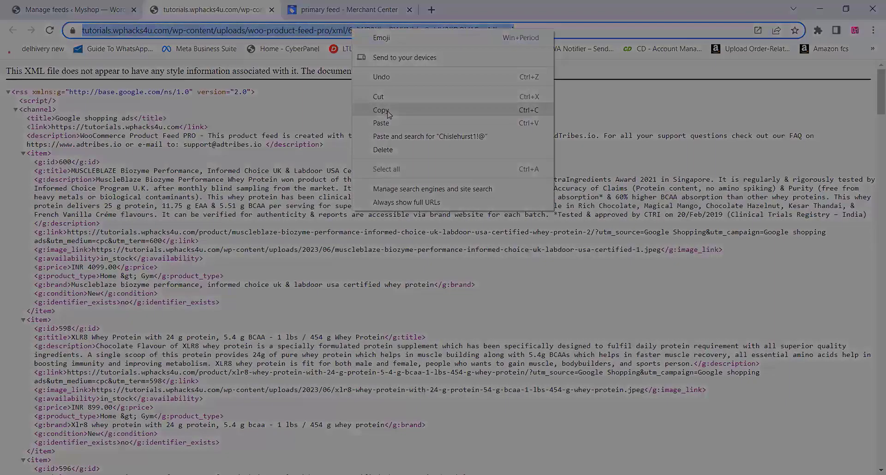
pyautogui.click(381, 110)
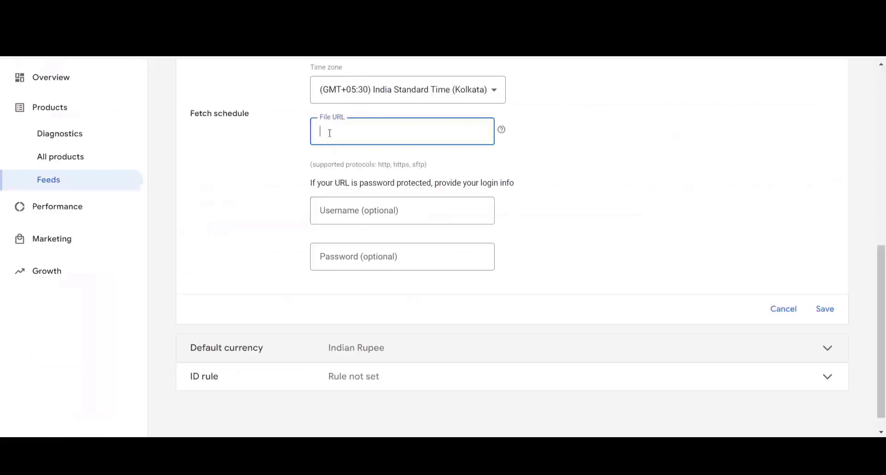
# - Paste the copied XML feed address into File URL and review the loaded products
pyautogui.rightClick(329, 131)
pyautogui.click(358, 218)
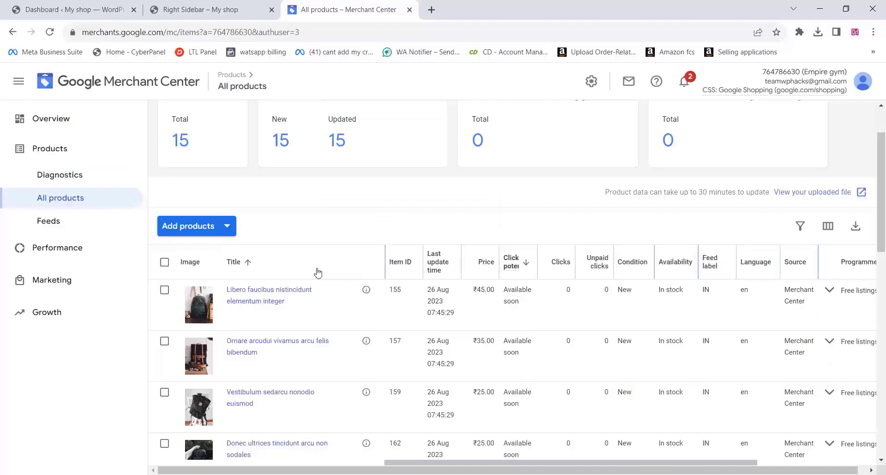
pyautogui.scroll(-10, 318, 273)
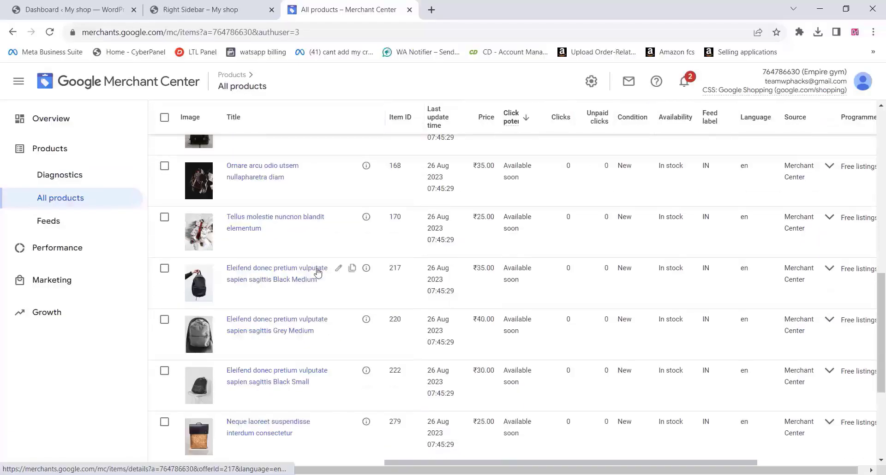
pyautogui.scroll(-5, 318, 272)
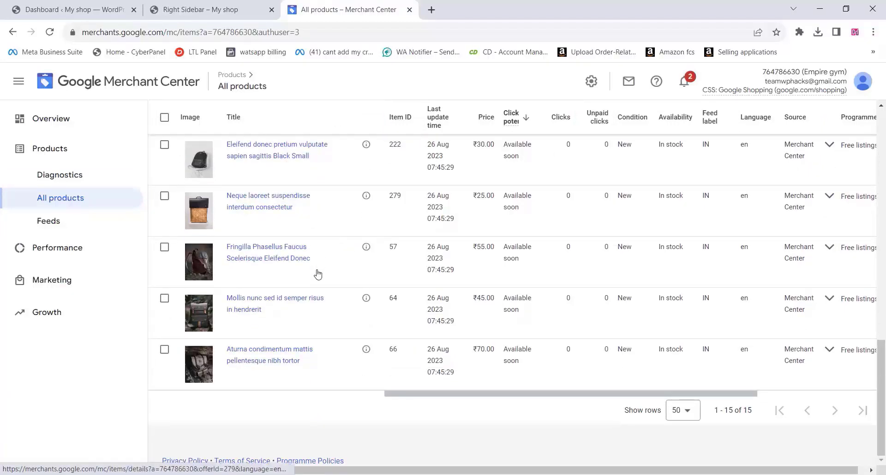
pyautogui.scroll(6, 318, 274)
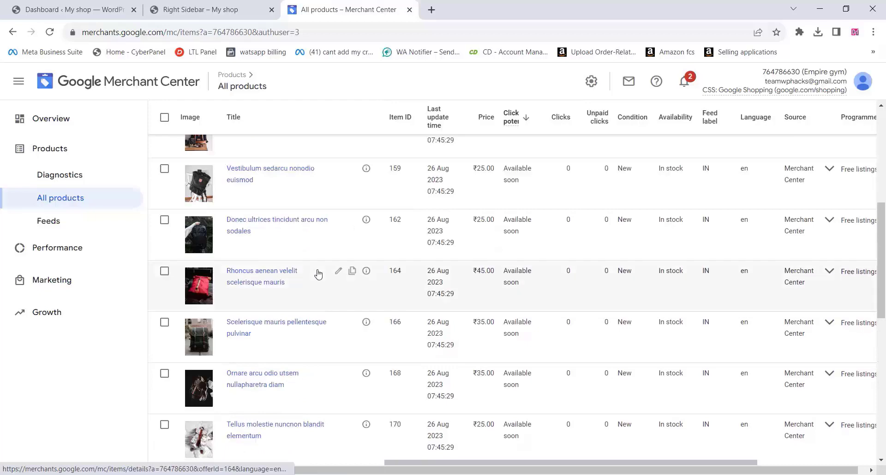
pyautogui.scroll(6, 318, 274)
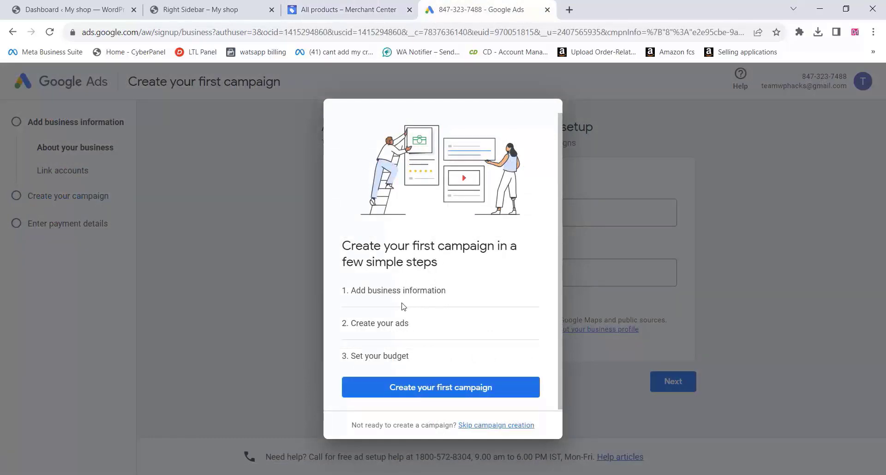
# - Start the first Google Ads campaign and submit Empire gym's business name and website
pyautogui.click(453, 393)
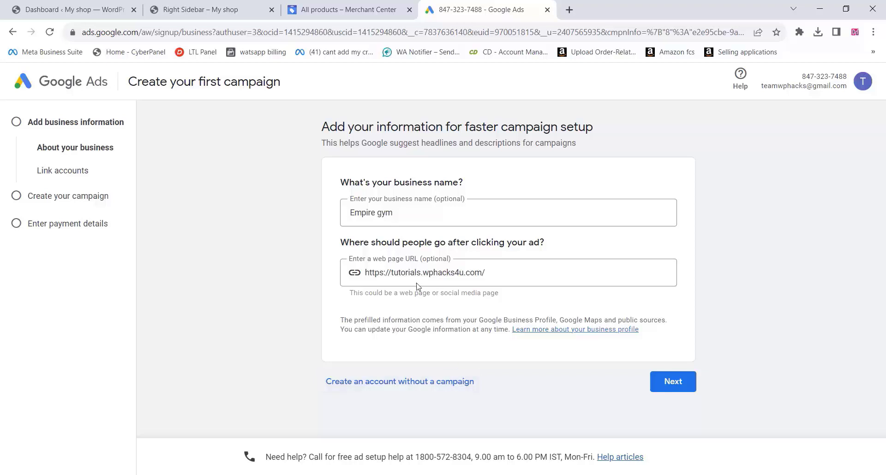
pyautogui.click(671, 389)
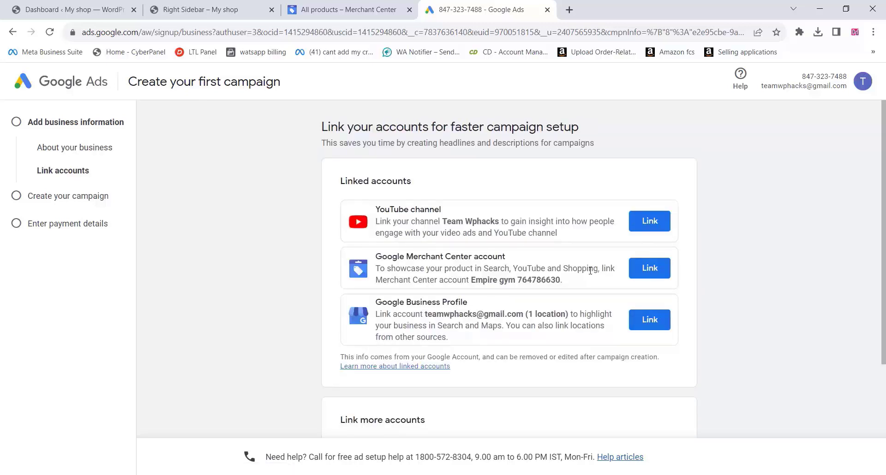
# - Link the Empire gym Merchant Center account to the Google Ads account
pyautogui.click(649, 274)
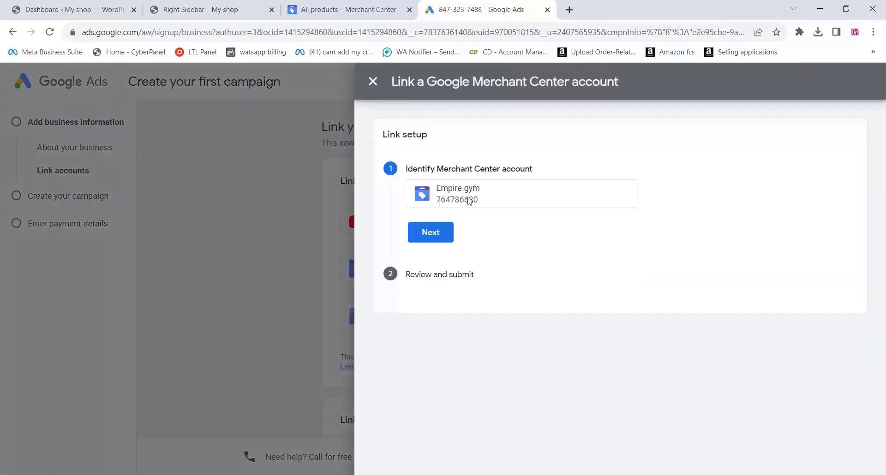
pyautogui.click(426, 234)
pyautogui.scroll(-3, 426, 237)
pyautogui.click(488, 419)
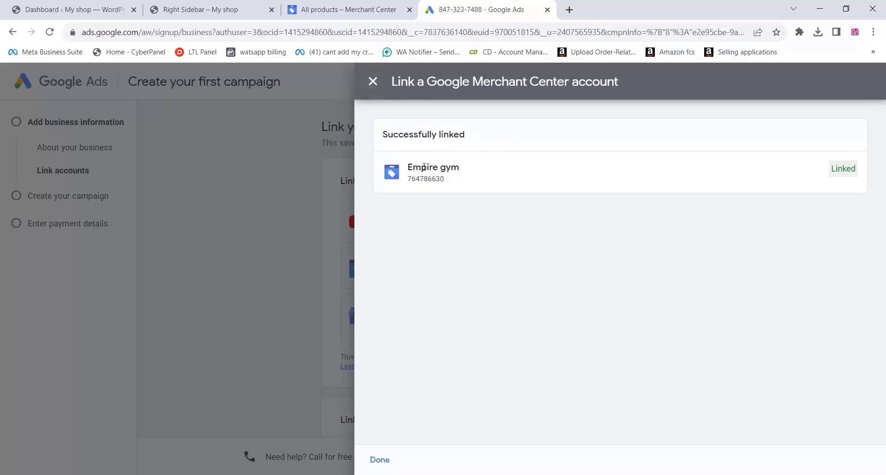
pyautogui.click(374, 81)
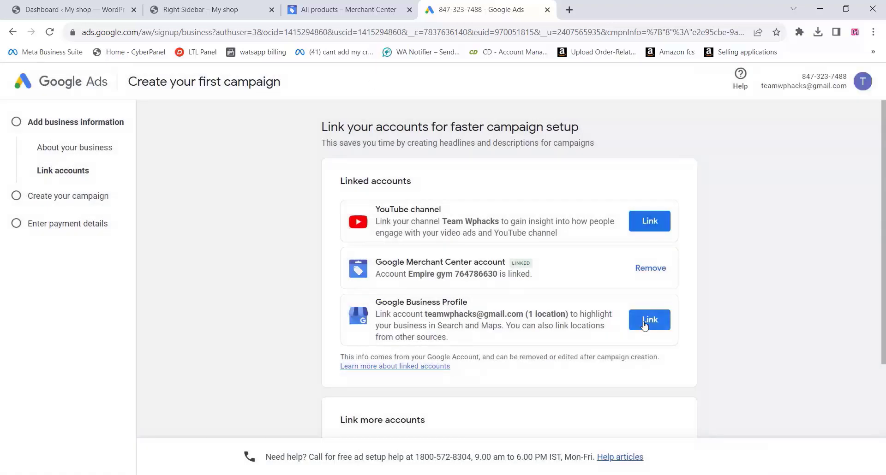
# - Link the Google Business Profile location and continue past the linked-accounts step
pyautogui.click(645, 326)
pyautogui.click(450, 289)
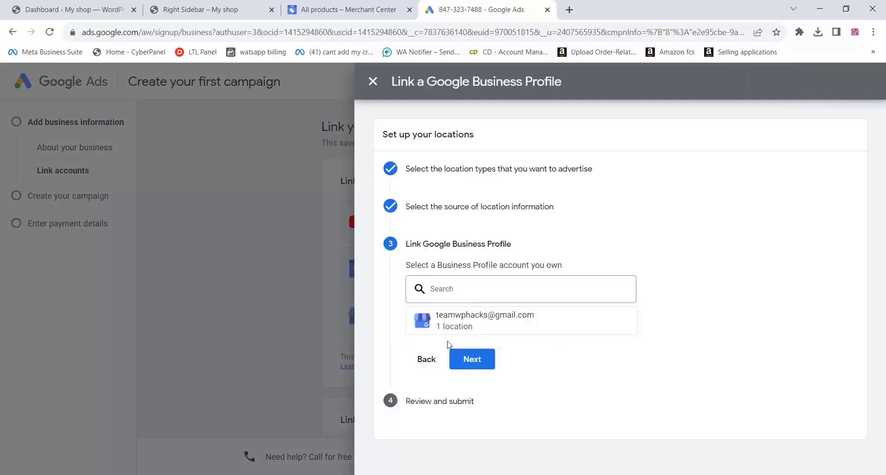
pyautogui.click(469, 358)
pyautogui.scroll(-2, 473, 369)
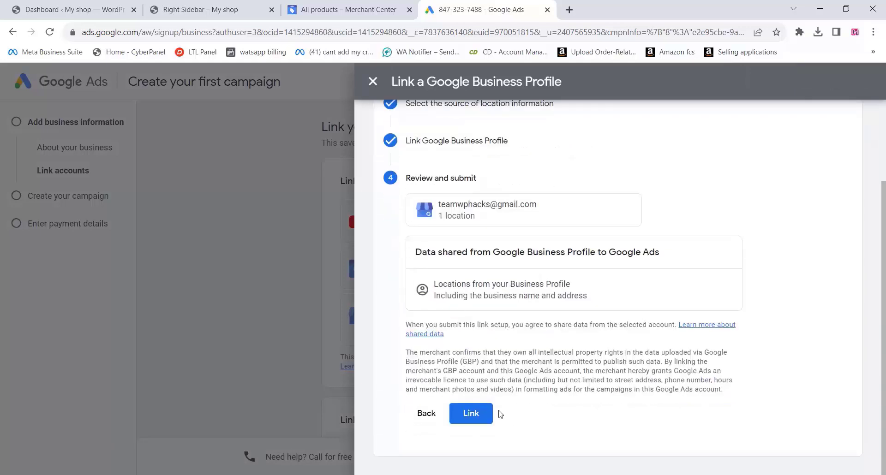
pyautogui.click(477, 411)
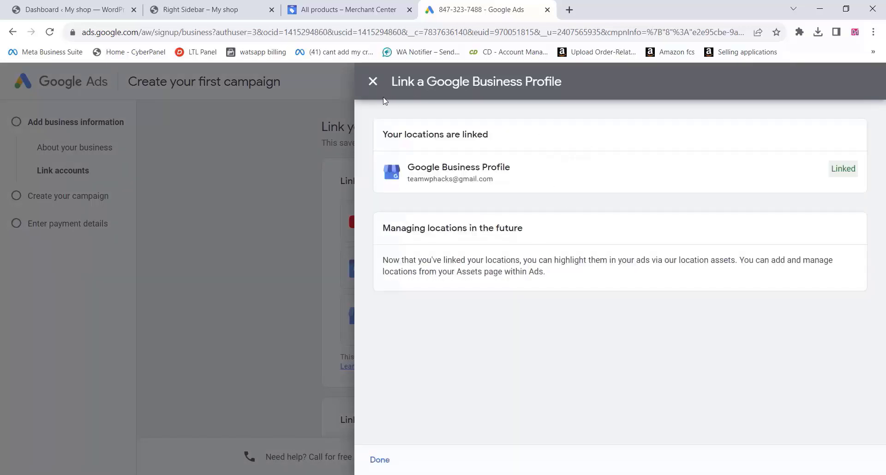
pyautogui.click(373, 82)
pyautogui.scroll(-3, 416, 298)
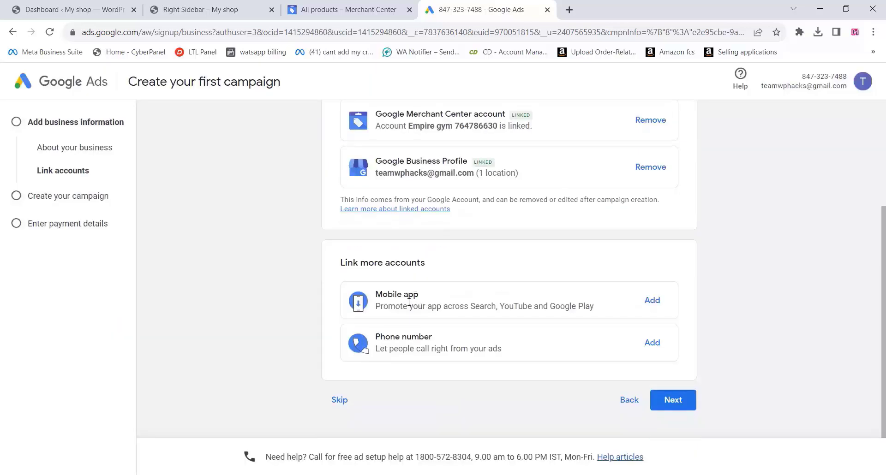
pyautogui.click(680, 400)
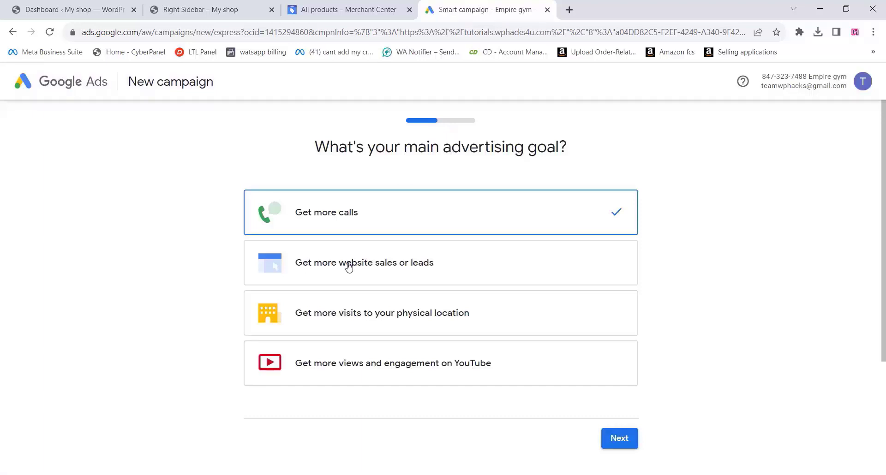
# - Pick 'Get more website sales or leads' as the goal and continue to the Analytics setup prompt
pyautogui.click(379, 272)
pyautogui.click(619, 440)
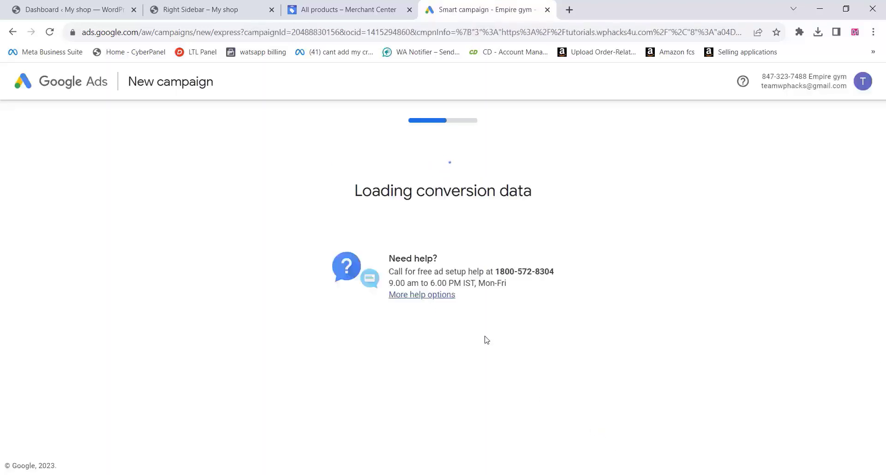
pyautogui.scroll(-1, 489, 339)
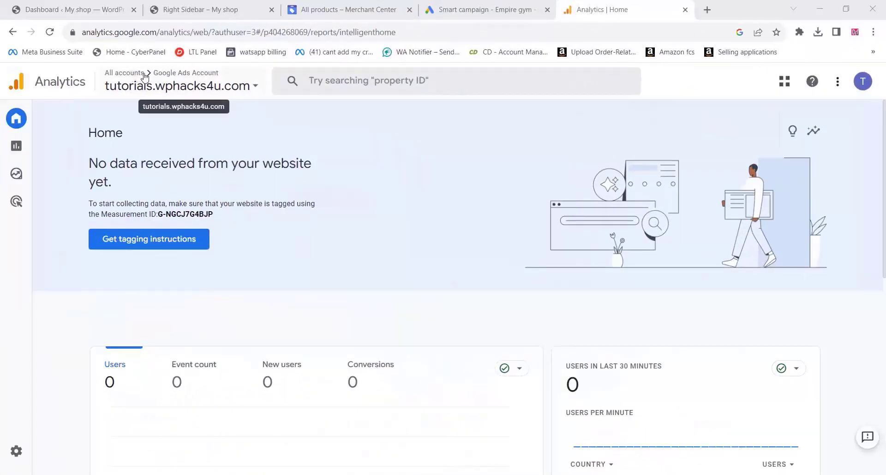
# - Go to Google Analytics Admin and start a new property
pyautogui.moveTo(18, 453)
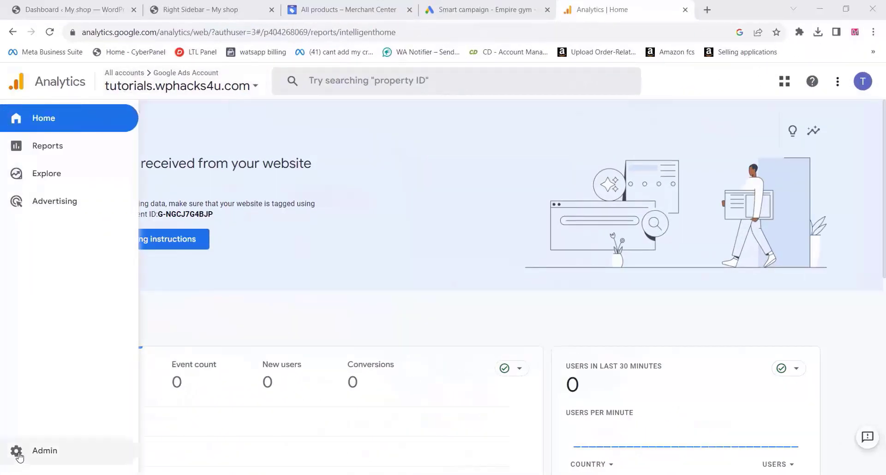
pyautogui.click(18, 453)
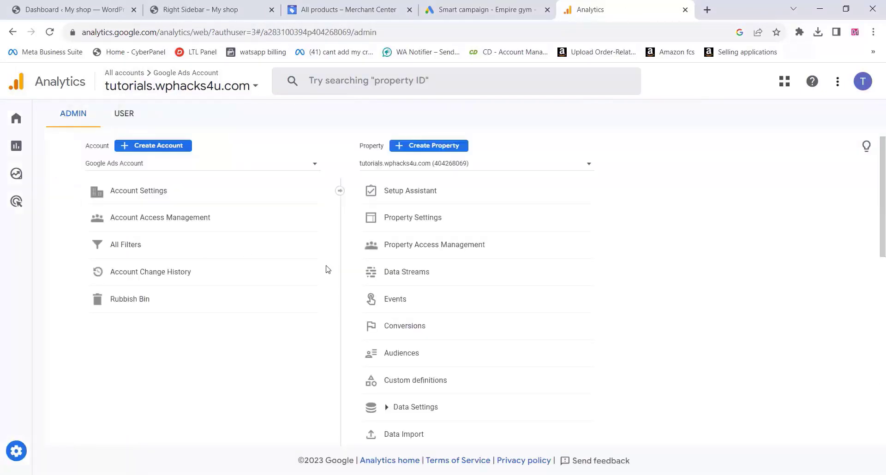
pyautogui.click(425, 146)
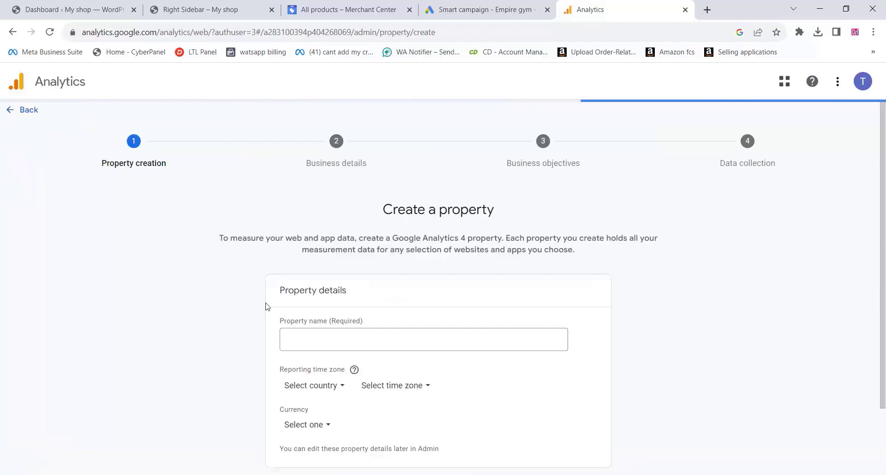
# - Name the property Wphacks with India as reporting time zone and Indian Rupee currency
pyautogui.scroll(-2, 265, 299)
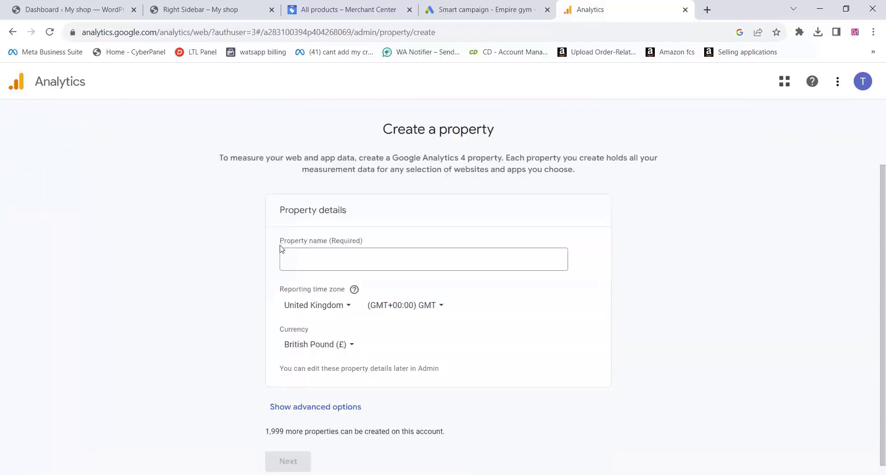
pyautogui.click(293, 257)
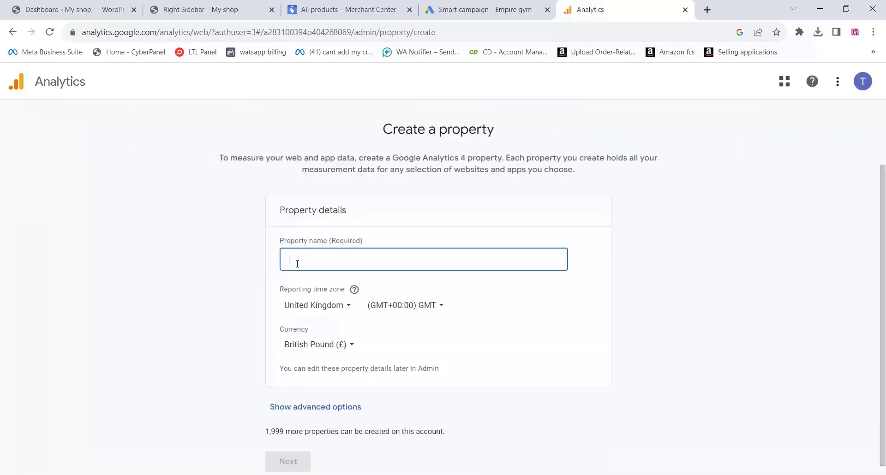
pyautogui.write('Wphosts')
pyautogui.click(323, 306)
pyautogui.write('i')
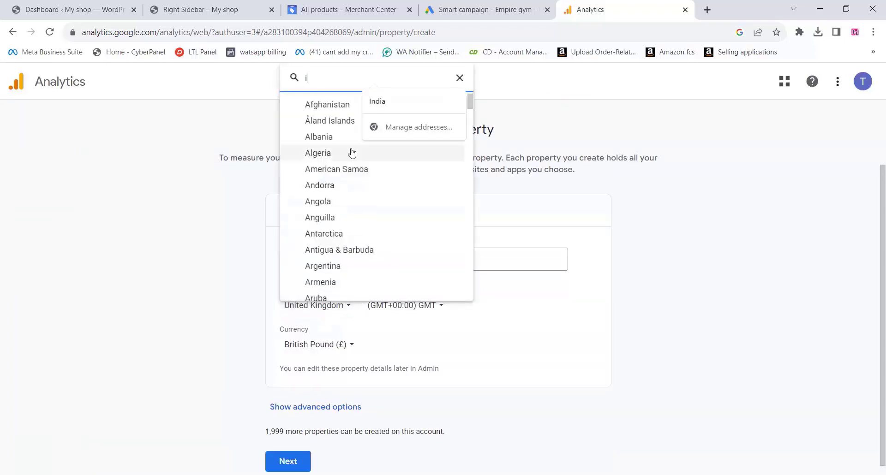
pyautogui.write('nd')
pyautogui.click(341, 273)
pyautogui.click(318, 345)
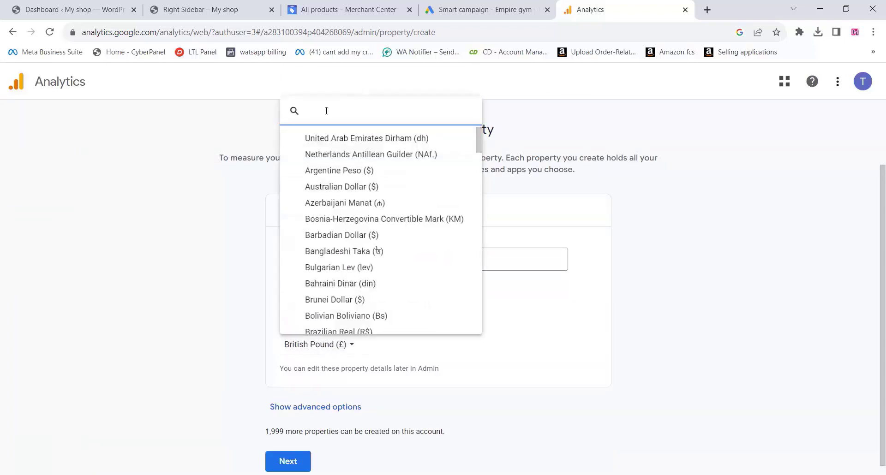
pyautogui.write('ind')
pyautogui.click(334, 324)
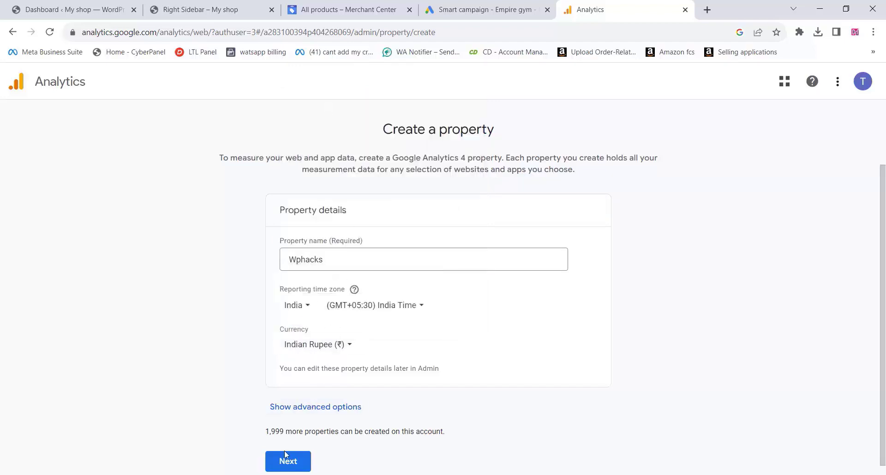
pyautogui.click(285, 455)
# - Set the business details to Shopping industry and Small business size
pyautogui.click(328, 307)
pyautogui.scroll(-3, 342, 221)
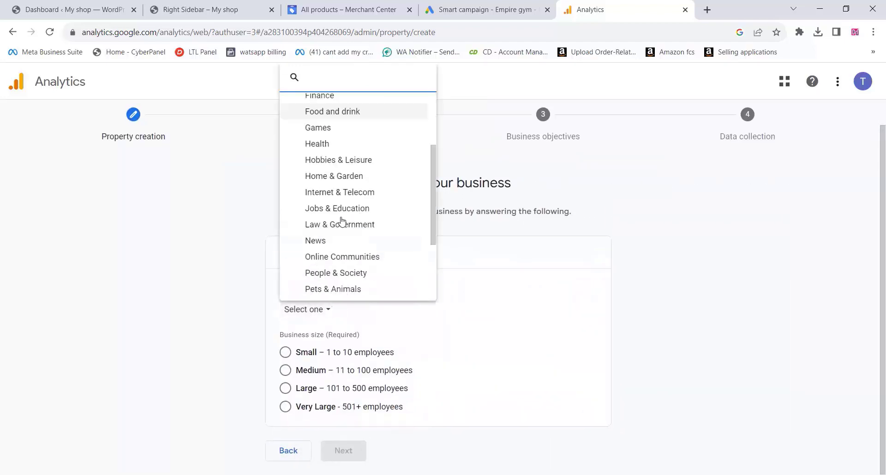
pyautogui.scroll(-4, 326, 277)
pyautogui.click(327, 288)
pyautogui.click(286, 352)
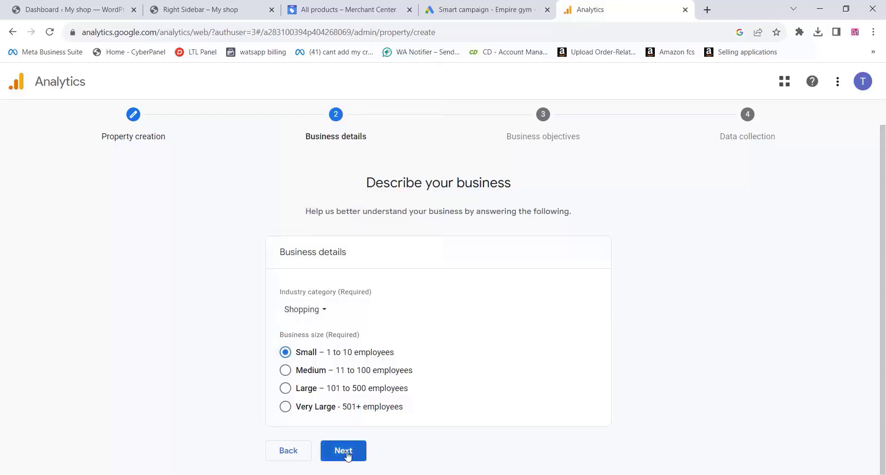
pyautogui.click(347, 455)
# - Tick Generate leads, Drive online sales, Raise brand awareness and Examine user behaviour, then create the property
pyautogui.scroll(-3, 581, 160)
pyautogui.click(561, 162)
pyautogui.click(561, 221)
pyautogui.click(561, 281)
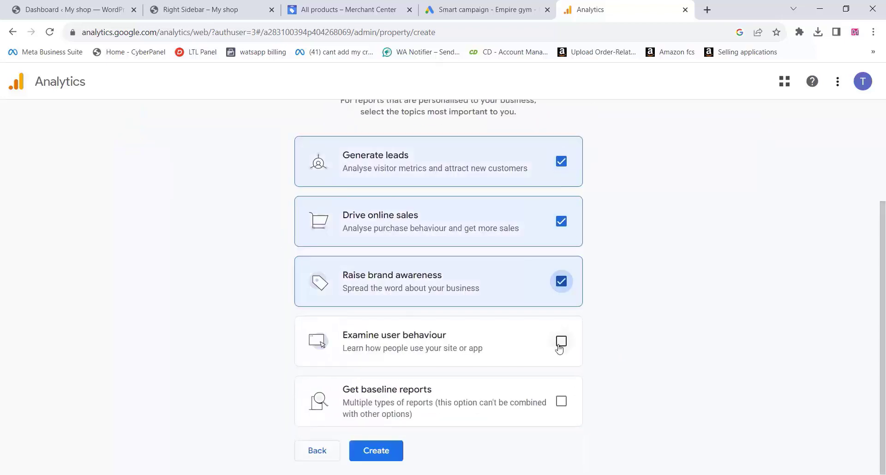
pyautogui.click(561, 341)
pyautogui.click(376, 451)
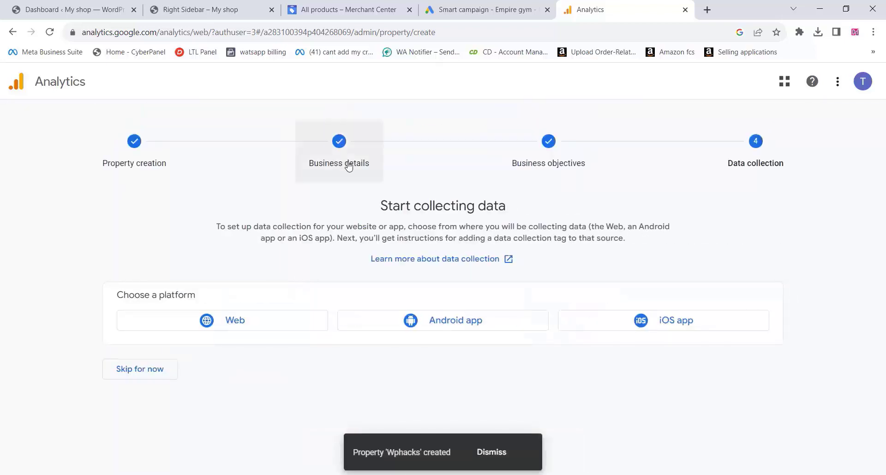
pyautogui.click(234, 323)
pyautogui.rightClick(305, 184)
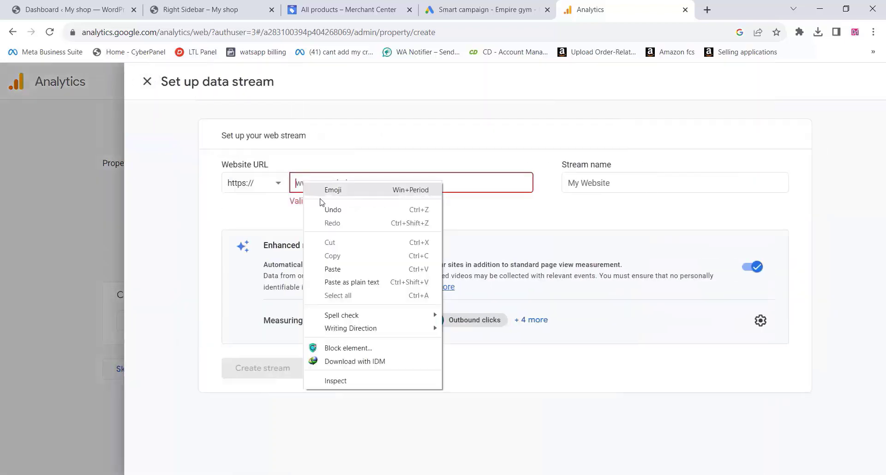
pyautogui.click(332, 269)
pyautogui.click(584, 187)
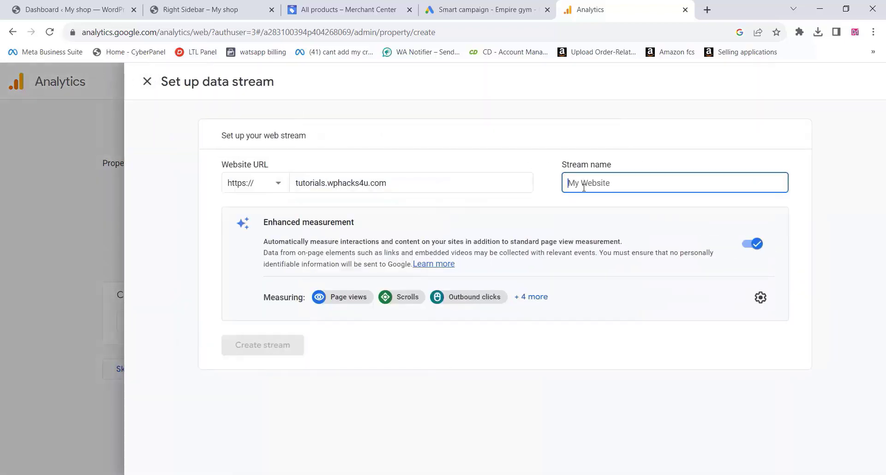
pyautogui.write('Wphacks')
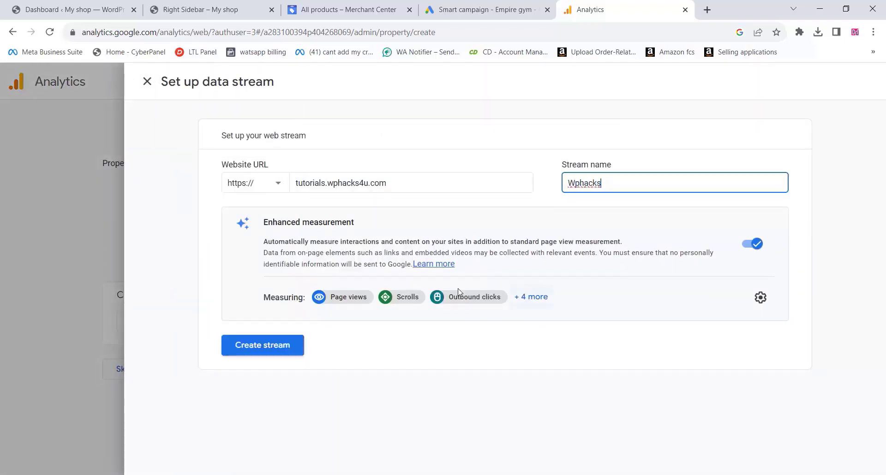
pyautogui.click(535, 299)
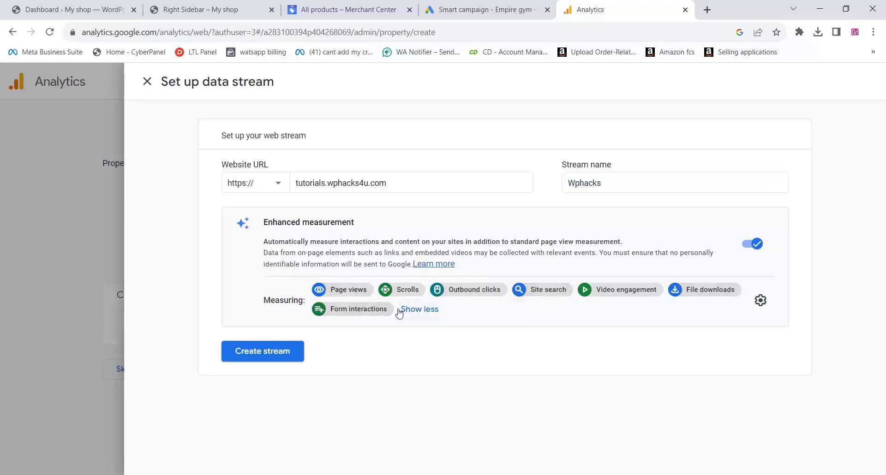
pyautogui.click(286, 353)
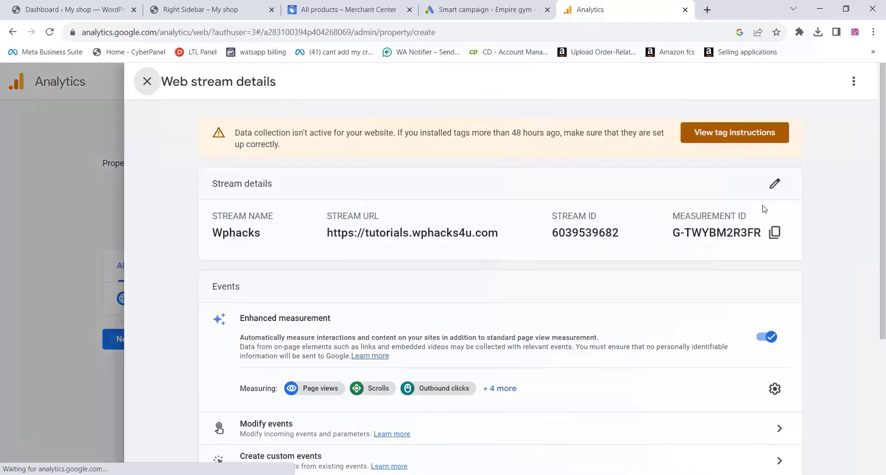
pyautogui.click(74, 5)
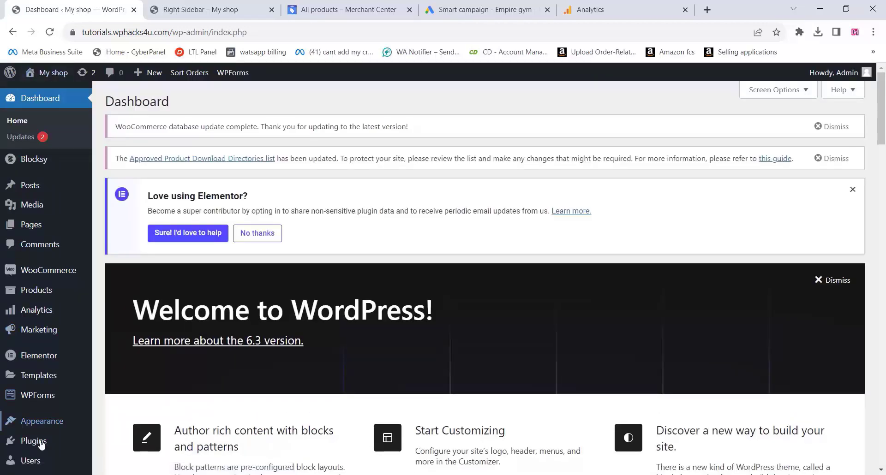
# - Install Pixel Manager for WooCommerce from the plugin search results and activate it
pyautogui.moveTo(37, 444)
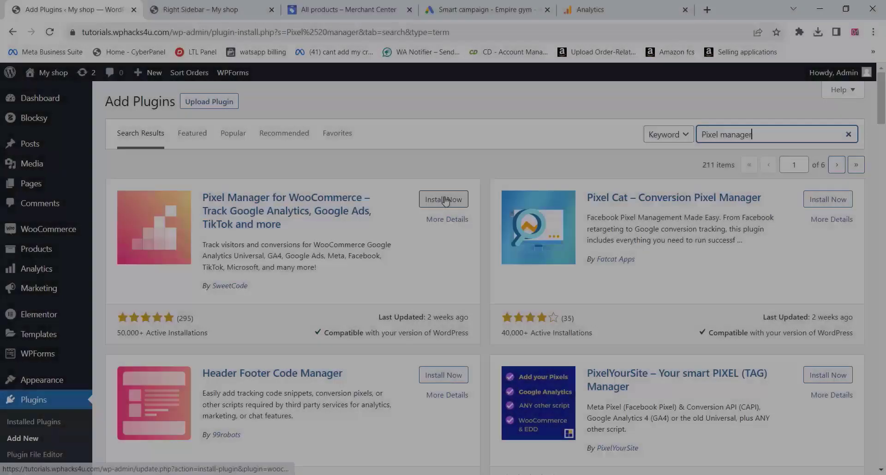
pyautogui.click(444, 199)
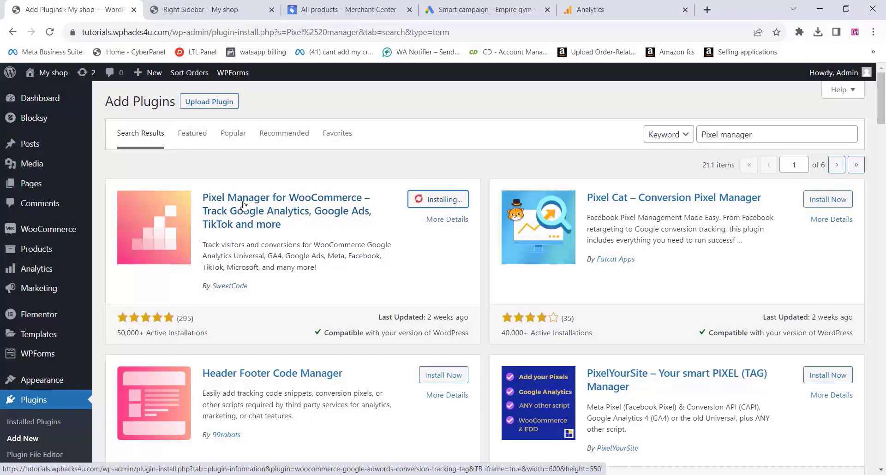
pyautogui.click(436, 202)
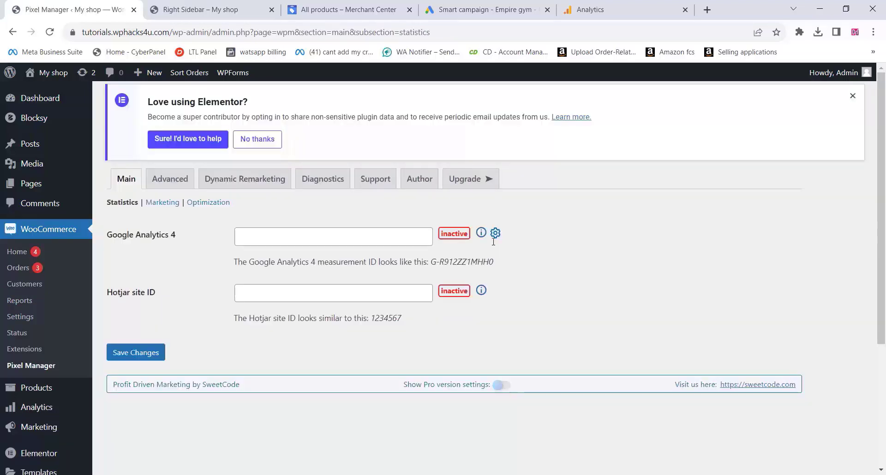
# - Copy the GA4 measurement ID from Analytics and save it in Pixel Manager's Google Analytics 4 field
pyautogui.click(598, 6)
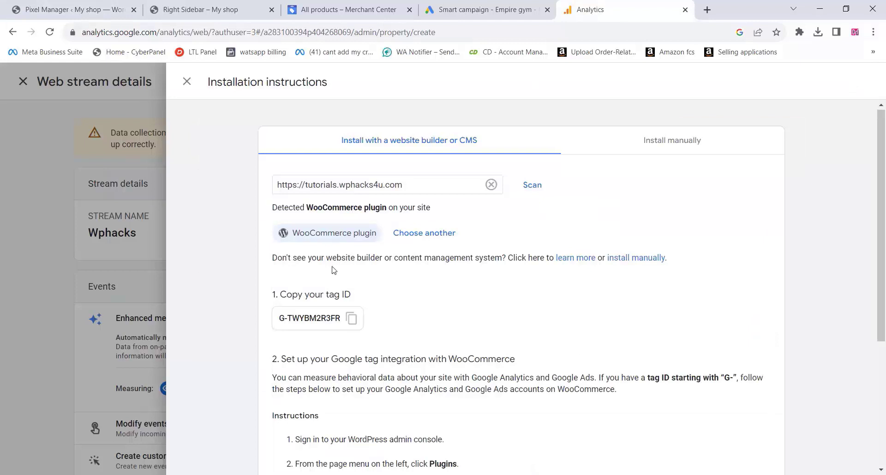
pyautogui.scroll(-3, 333, 270)
pyautogui.click(352, 146)
pyautogui.click(59, 5)
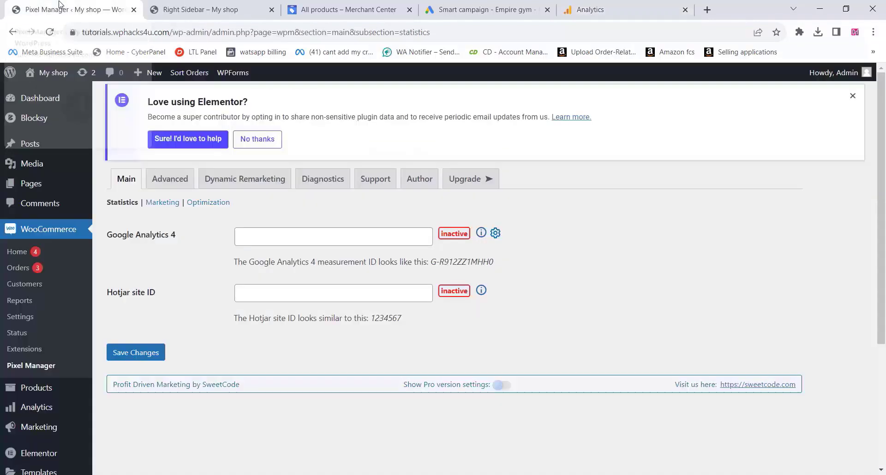
pyautogui.click(242, 235)
pyautogui.rightClick(241, 234)
pyautogui.click(275, 312)
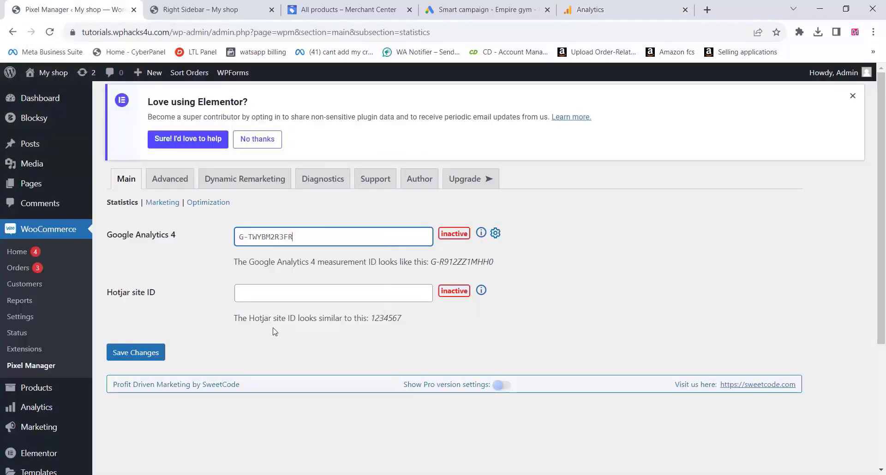
pyautogui.click(149, 354)
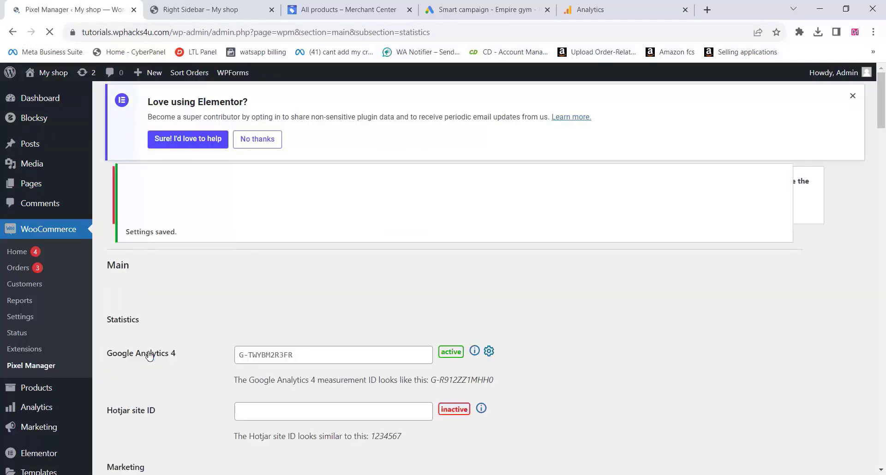
# - Browse Pixel Manager's Marketing, Optimization and Advanced Shop/Google settings, then go to Merchant Center's product list
pyautogui.click(161, 228)
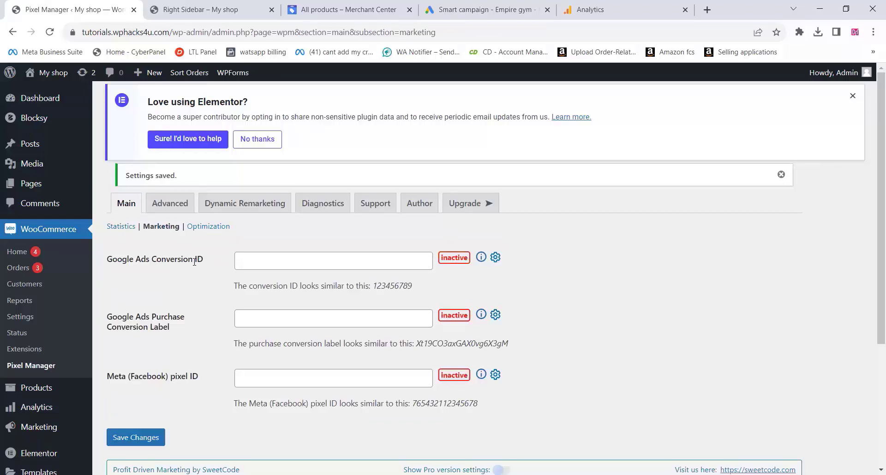
pyautogui.click(206, 228)
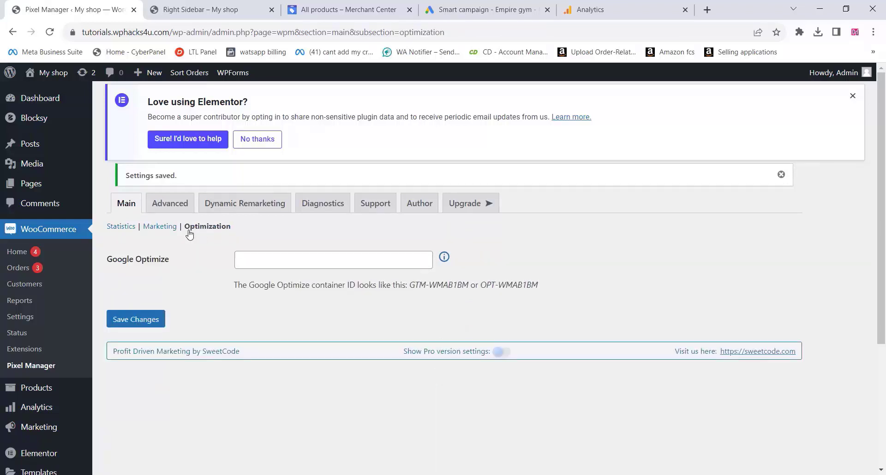
pyautogui.click(172, 204)
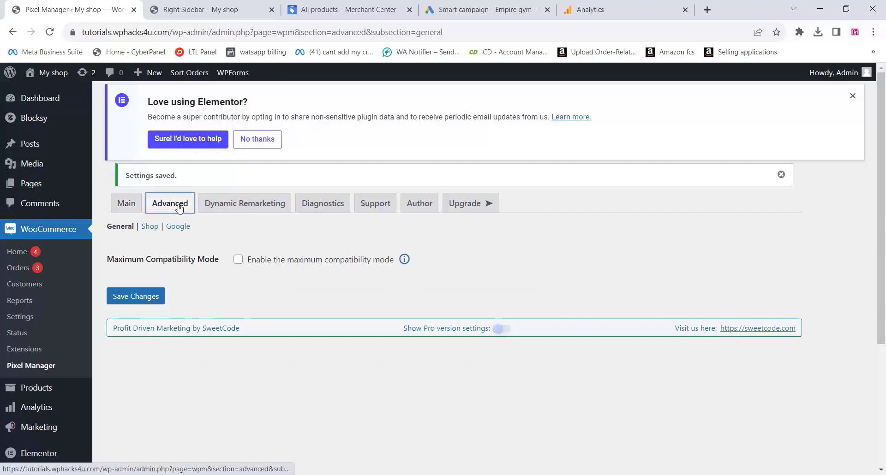
pyautogui.click(147, 227)
pyautogui.click(177, 227)
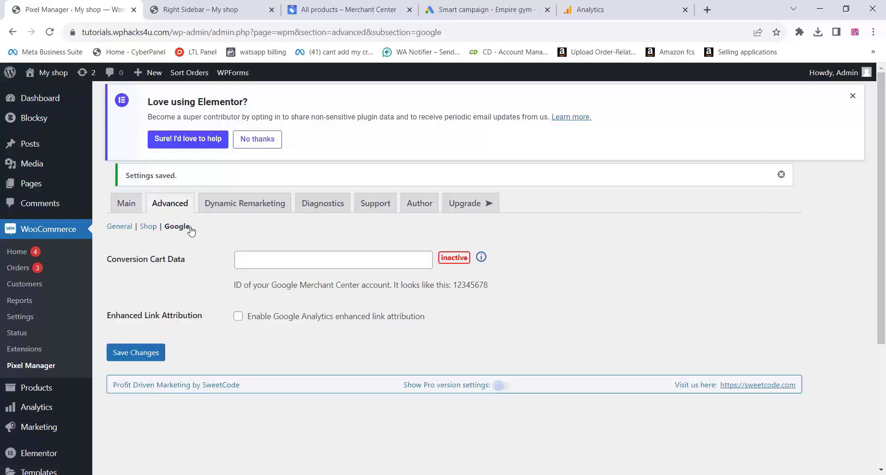
pyautogui.click(349, 10)
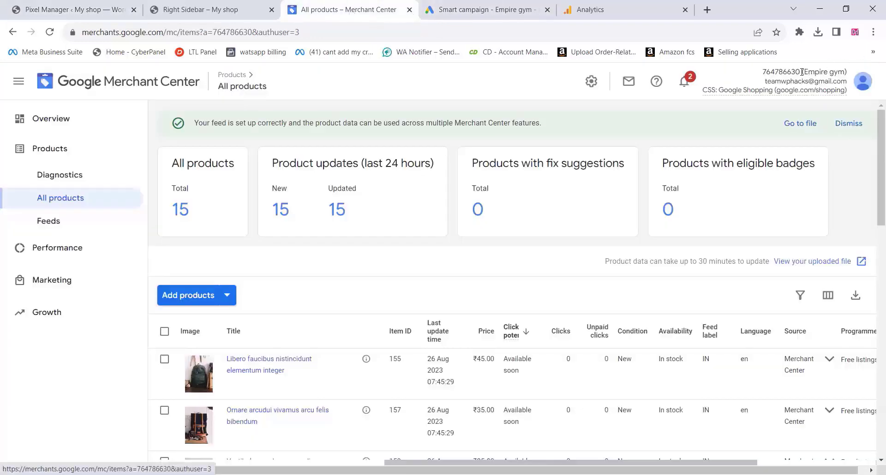
# - Copy the Merchant Center account ID and save it as Pixel Manager's Conversion Cart Data
pyautogui.moveTo(800, 72); pyautogui.dragTo(762, 71)
pyautogui.click(69, 10)
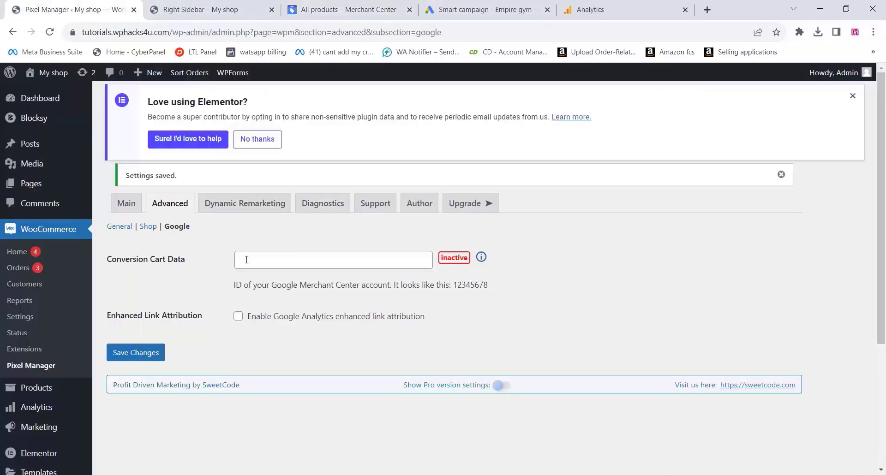
pyautogui.click(286, 261)
pyautogui.hotkey('ctrl', 'v')
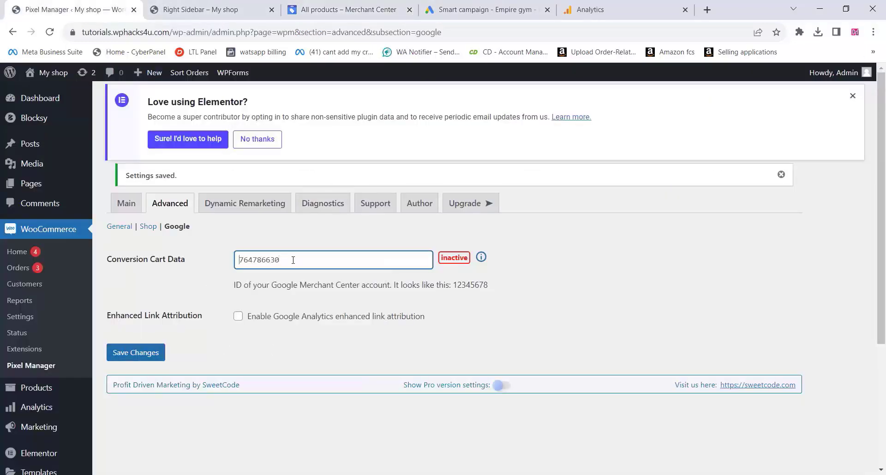
pyautogui.click(132, 348)
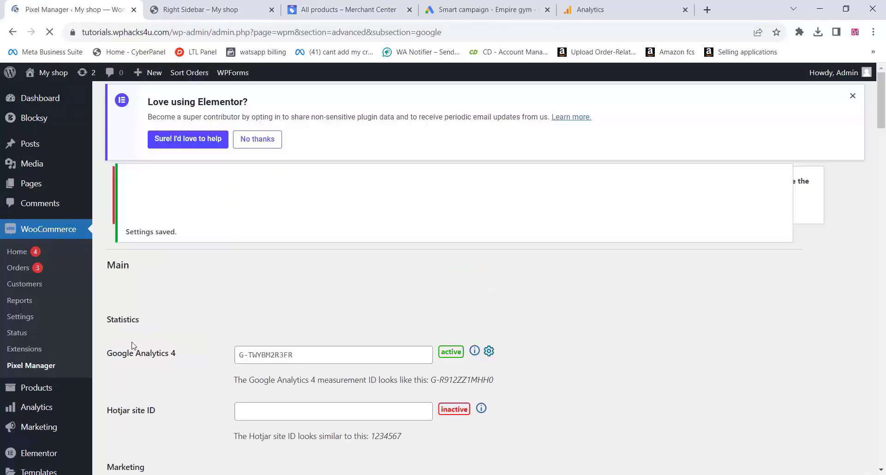
# - Enable and save Maximum Compatibility Mode under Advanced > General, then return to Google Analytics
pyautogui.click(225, 205)
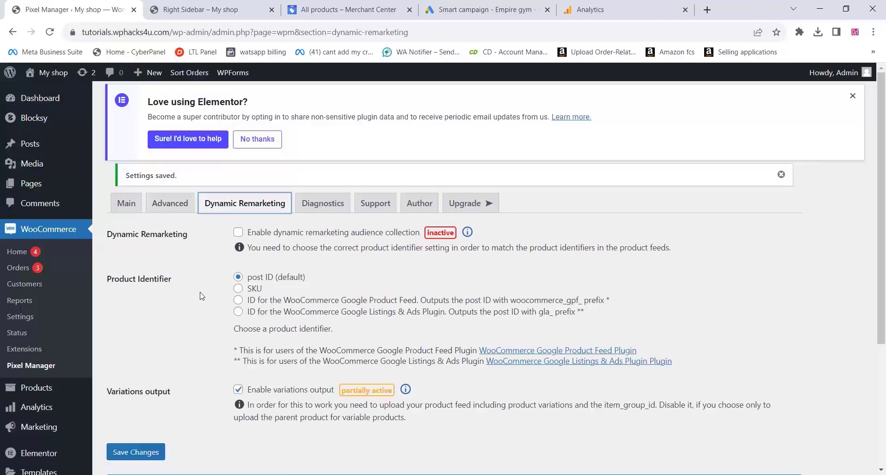
pyautogui.scroll(-1, 221, 273)
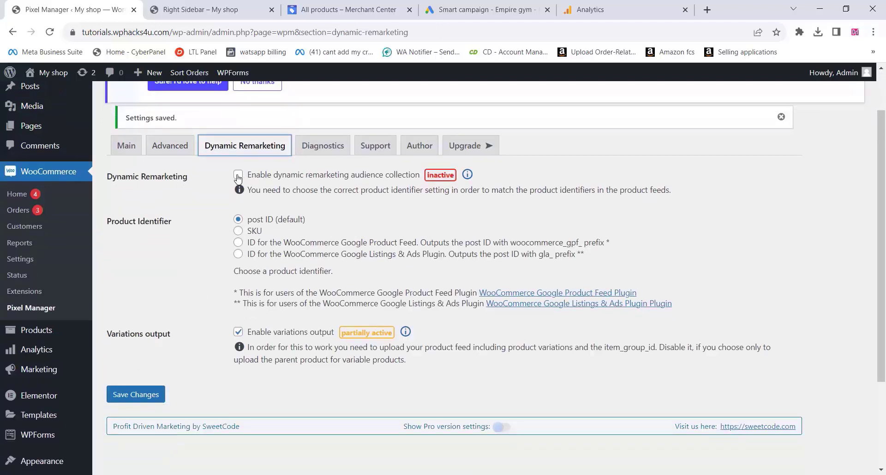
pyautogui.click(323, 147)
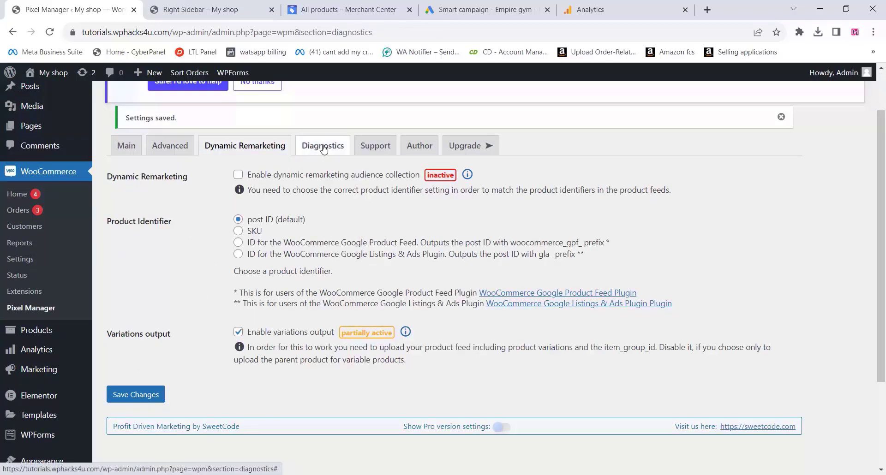
pyautogui.click(374, 148)
pyautogui.click(170, 146)
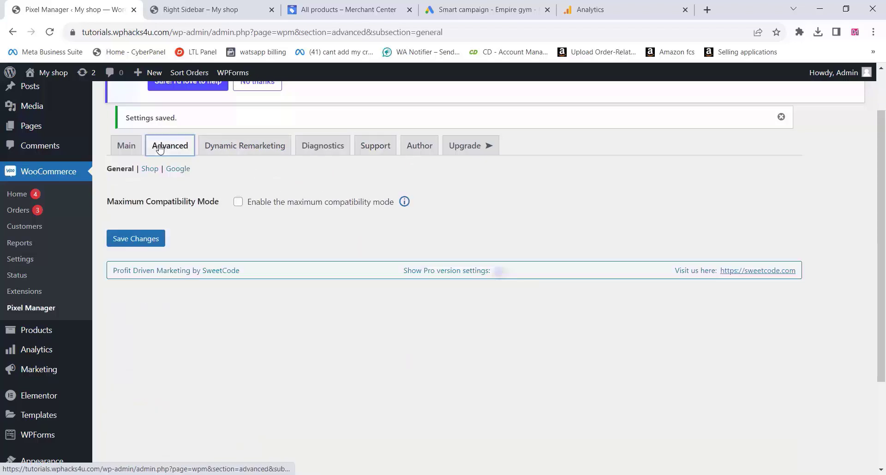
pyautogui.click(238, 202)
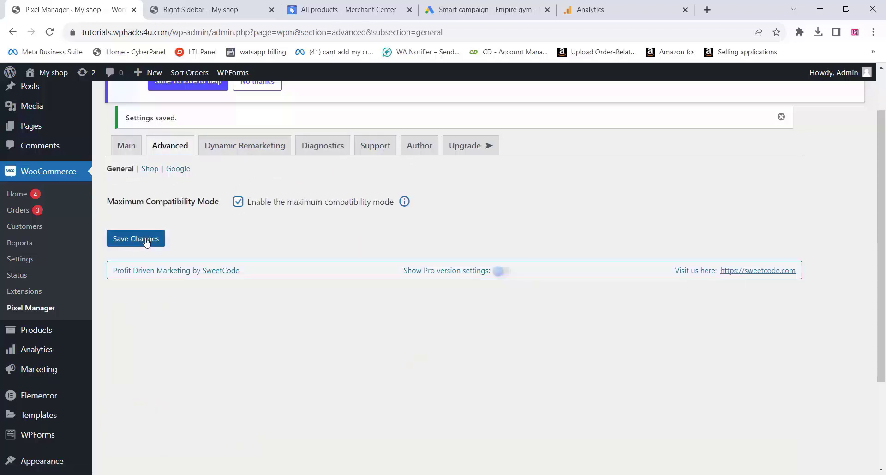
pyautogui.click(139, 239)
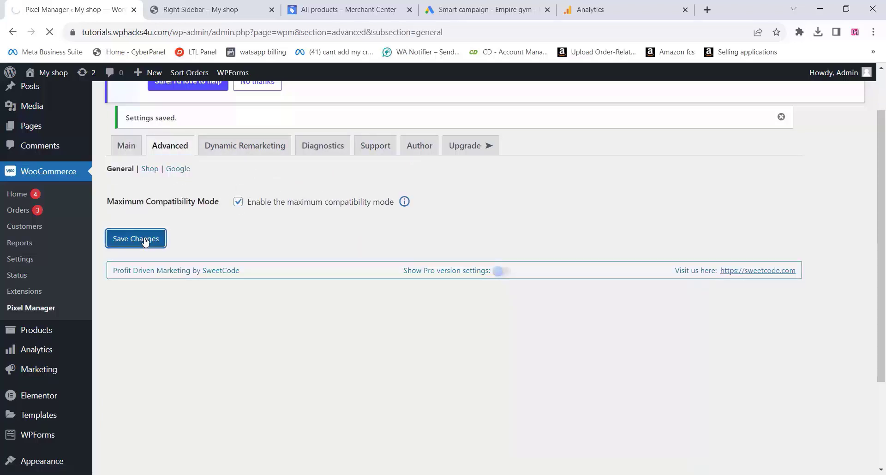
pyautogui.click(593, 8)
# - Copy the stream's measurement ID, finish data-collection setup to the Analytics home, and return to Google Ads
pyautogui.scroll(3, 286, 175)
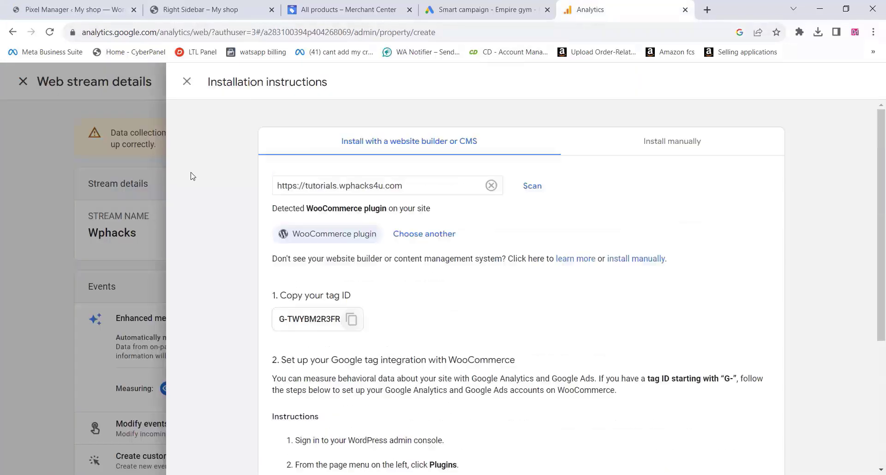
pyautogui.click(187, 82)
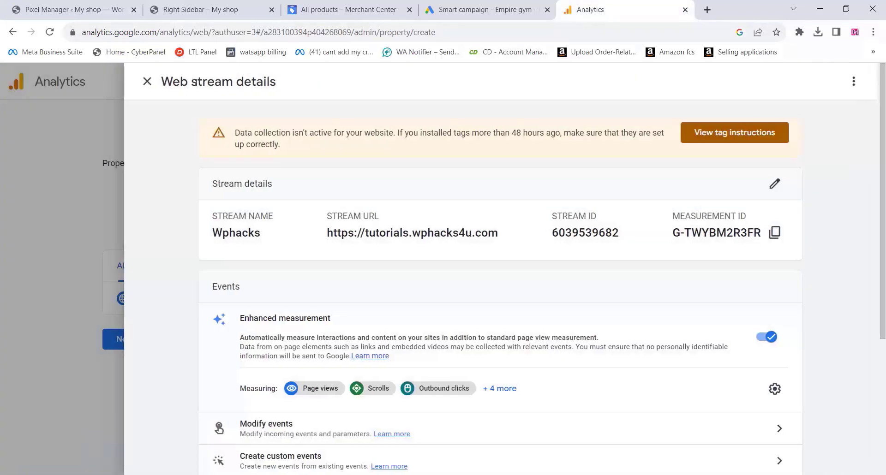
pyautogui.click(776, 233)
pyautogui.scroll(-5, 463, 301)
pyautogui.scroll(5, 472, 304)
pyautogui.click(146, 82)
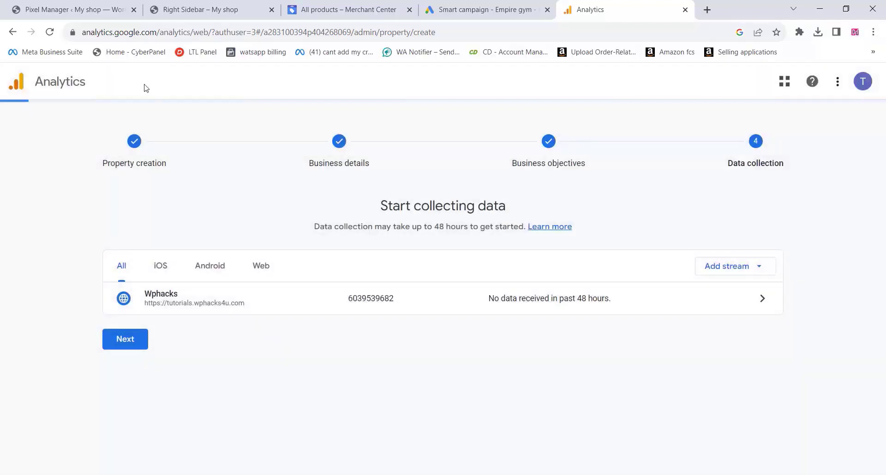
pyautogui.click(141, 341)
pyautogui.scroll(-2, 293, 311)
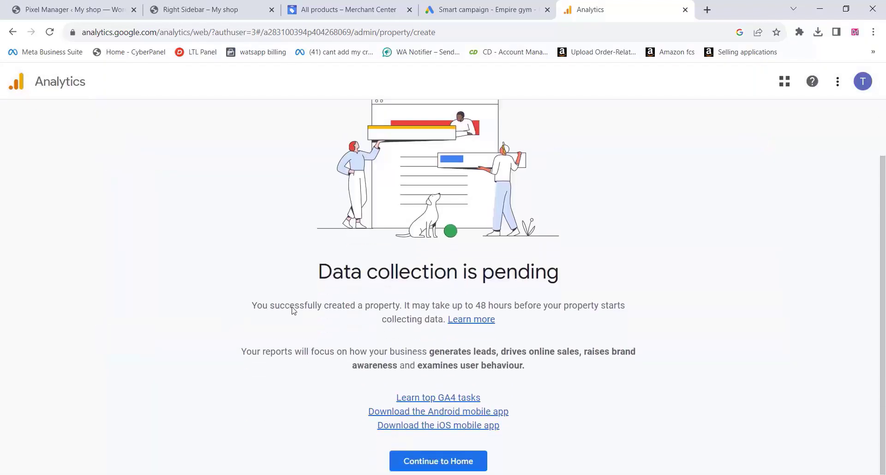
pyautogui.click(445, 461)
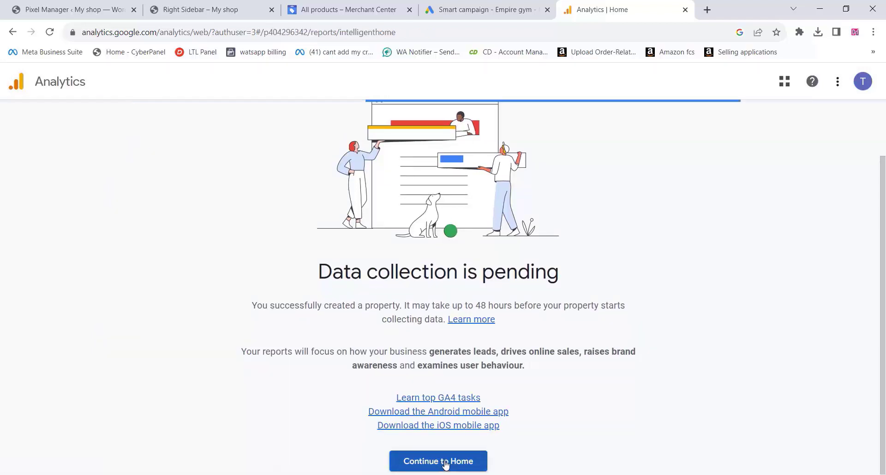
pyautogui.hotkey('ctrl', 'shift', 'Tab')
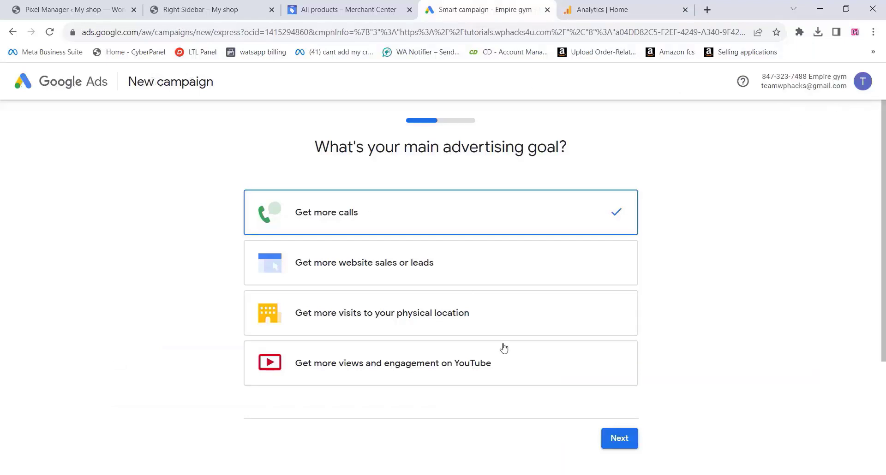
# - Choose website sales or leads as the goal and optimise for customers completing a purchase
pyautogui.click(407, 266)
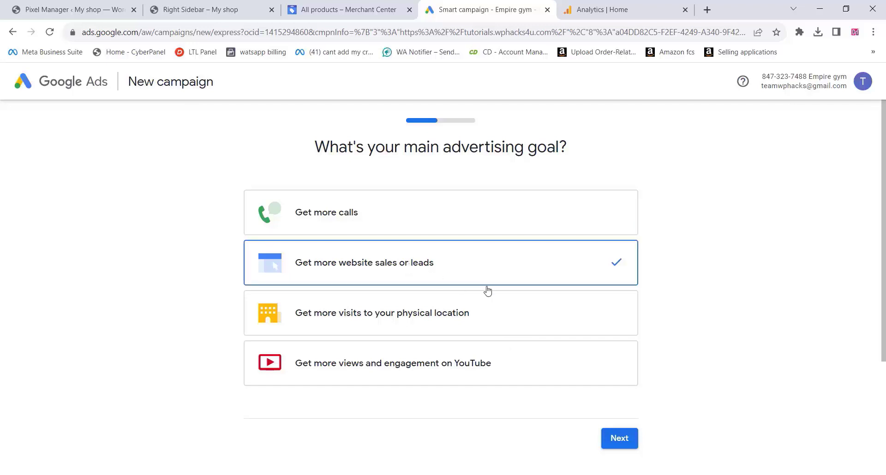
pyautogui.click(619, 439)
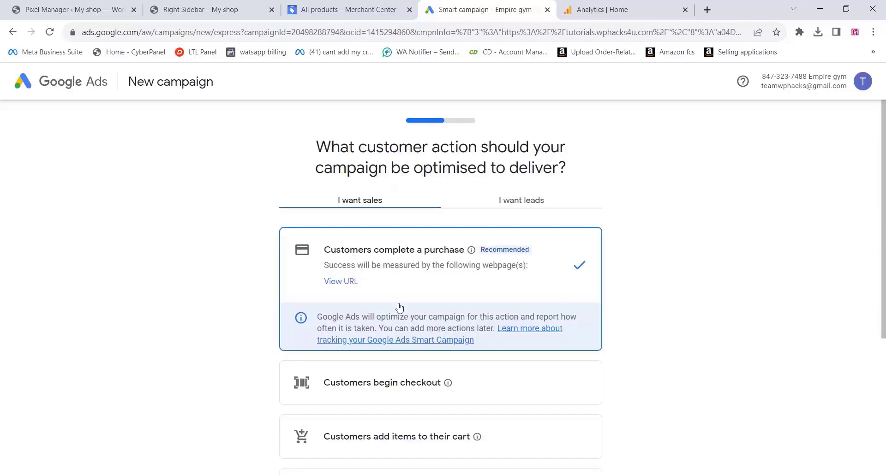
pyautogui.scroll(-5, 643, 304)
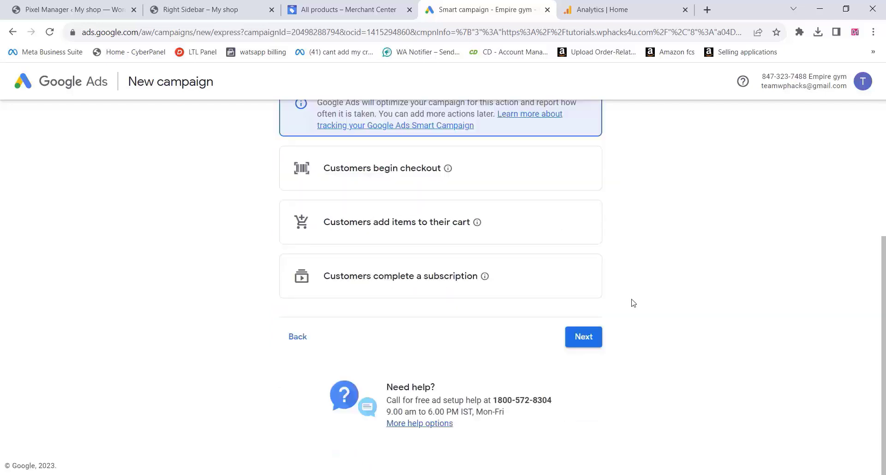
pyautogui.click(573, 340)
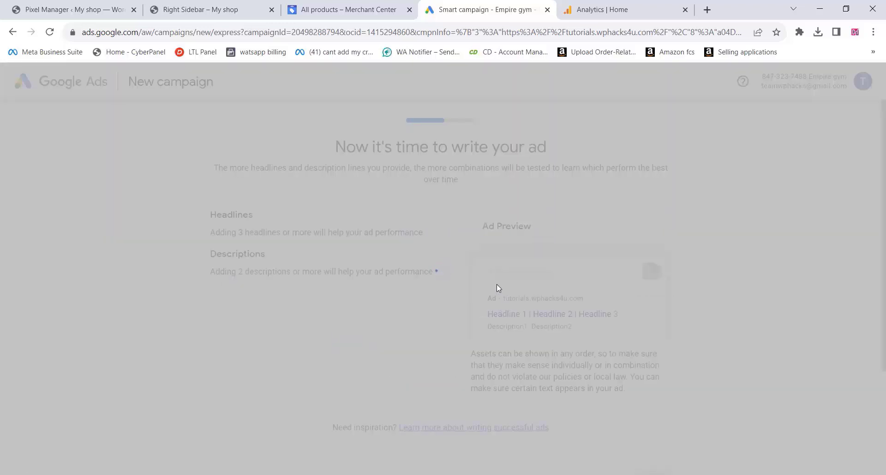
# - Review the three running-store headlines and two descriptions and accept the ad text
pyautogui.scroll(-2, 418, 260)
pyautogui.scroll(-6, 417, 260)
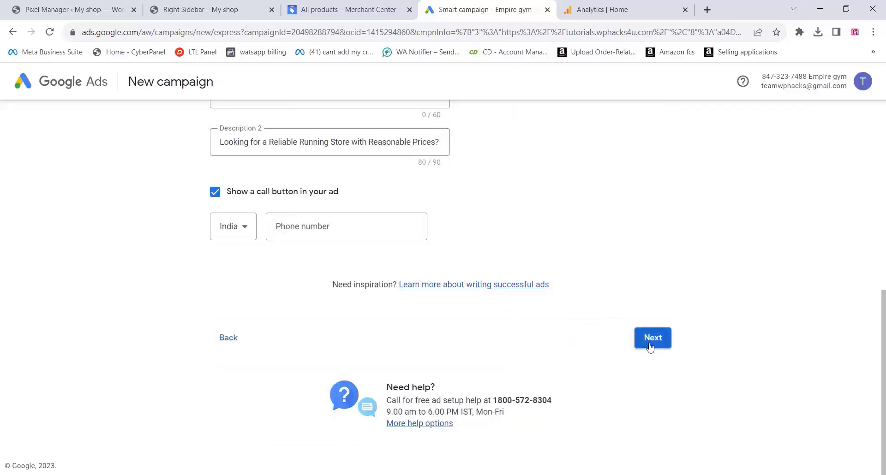
pyautogui.scroll(8, 231, 252)
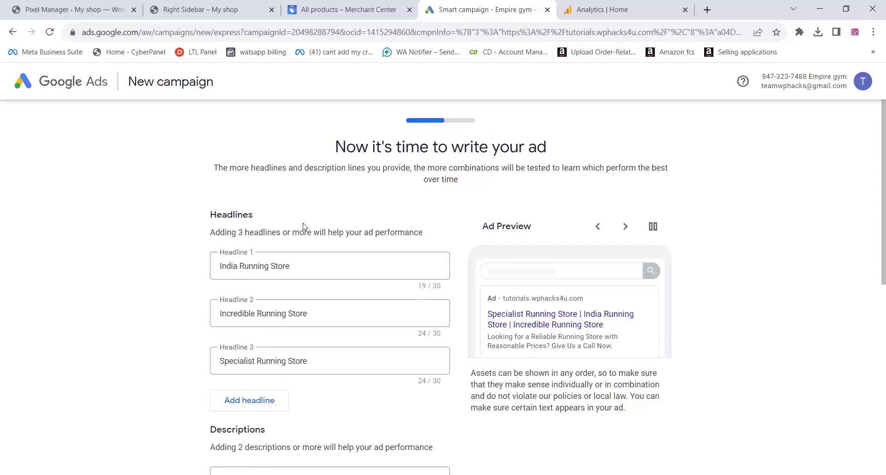
pyautogui.scroll(-8, 303, 228)
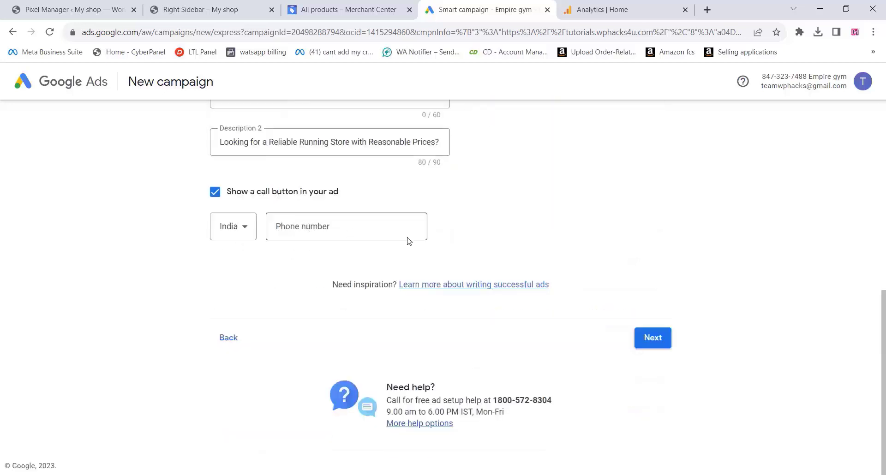
pyautogui.click(651, 339)
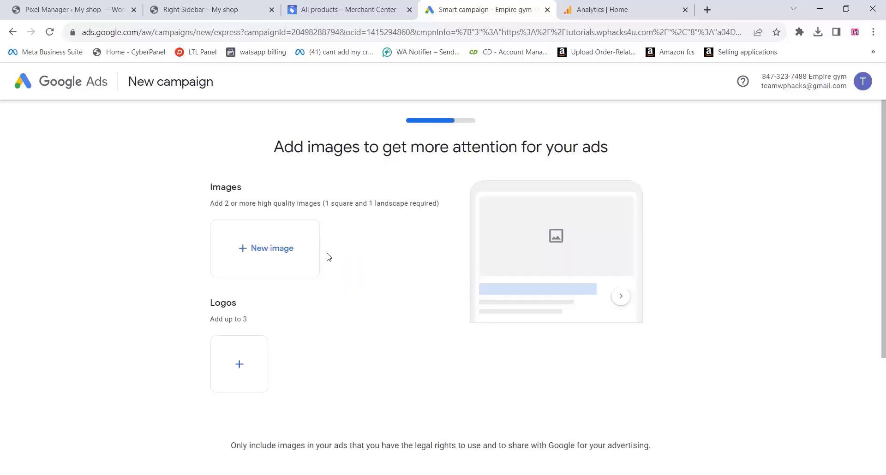
# - Upload the tiger backpack photo to the ads with both landscape and square crops
pyautogui.click(269, 251)
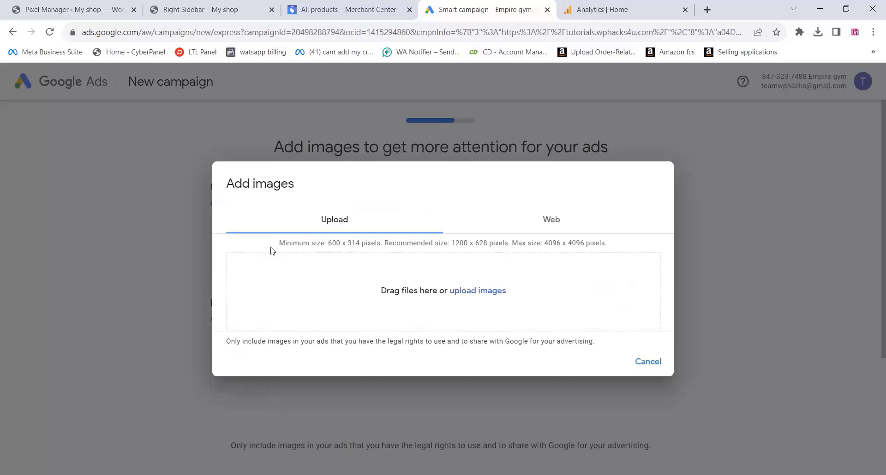
pyautogui.click(480, 291)
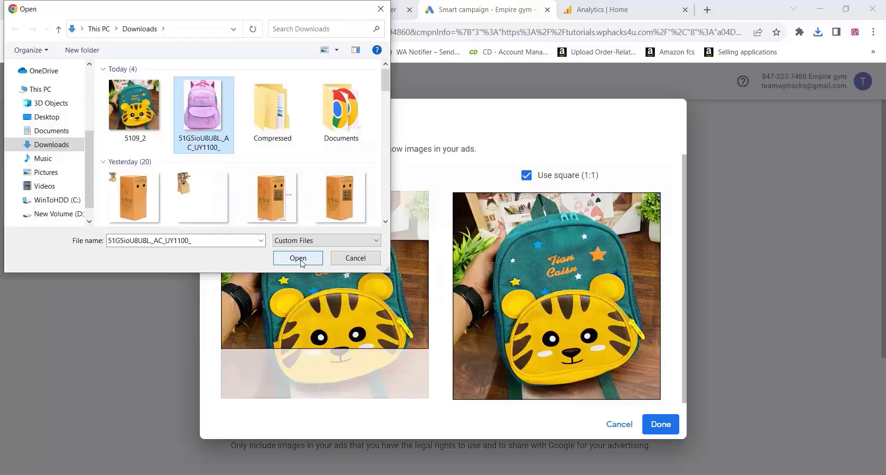
pyautogui.click(658, 428)
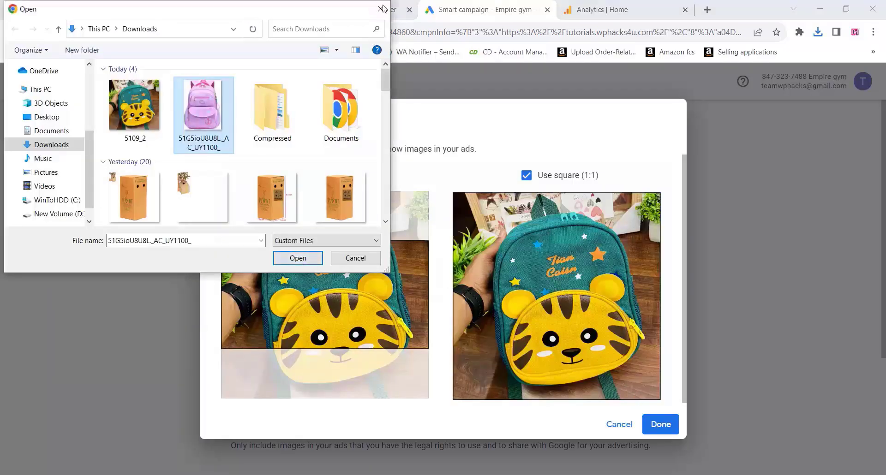
pyautogui.press('Escape')
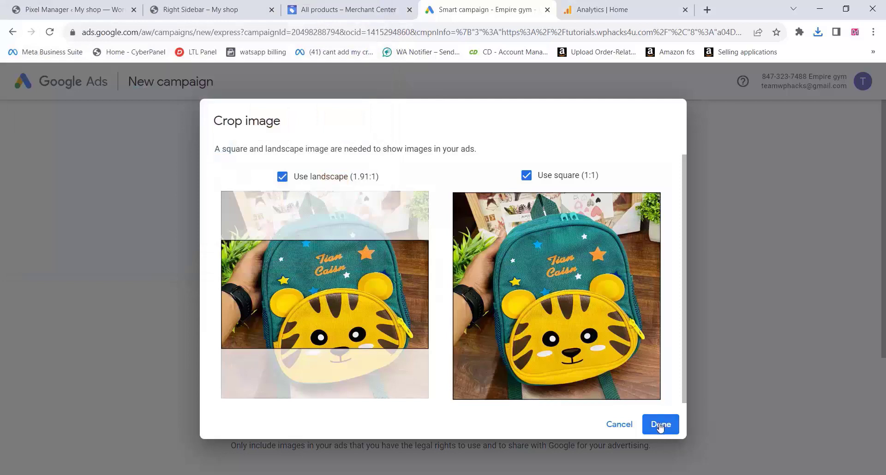
pyautogui.click(660, 426)
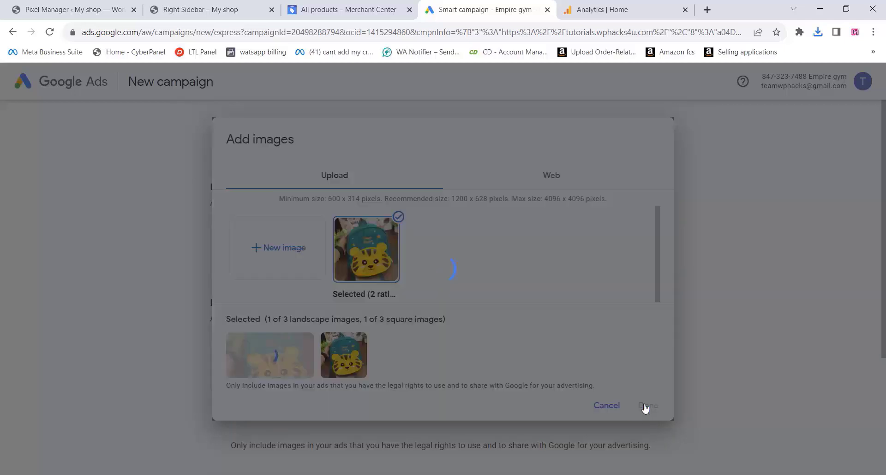
pyautogui.click(647, 406)
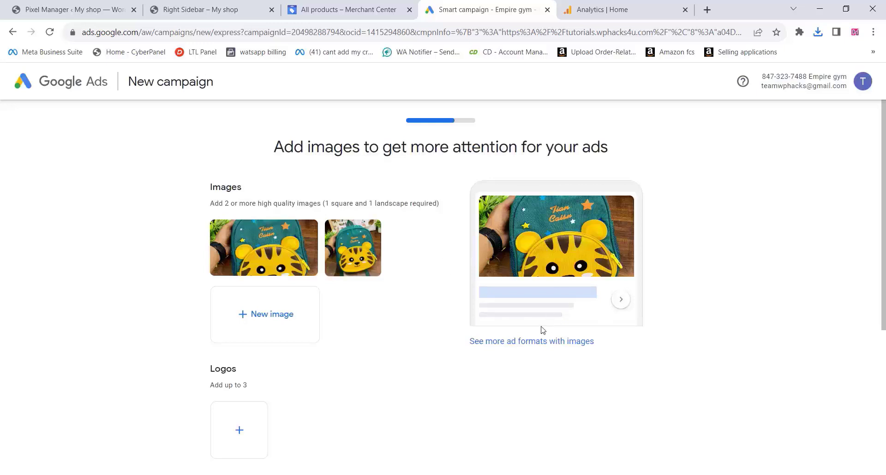
# - Preview how the image ads look in other ad formats, then close the previews
pyautogui.click(512, 342)
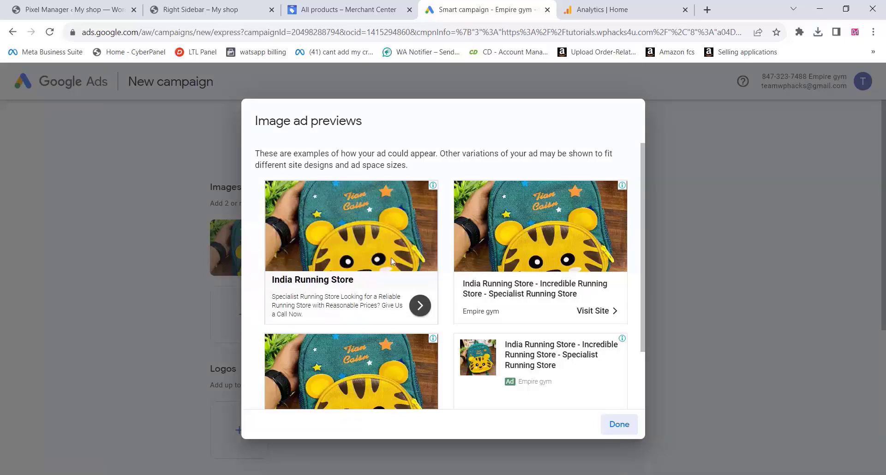
pyautogui.scroll(-2, 513, 321)
pyautogui.click(619, 426)
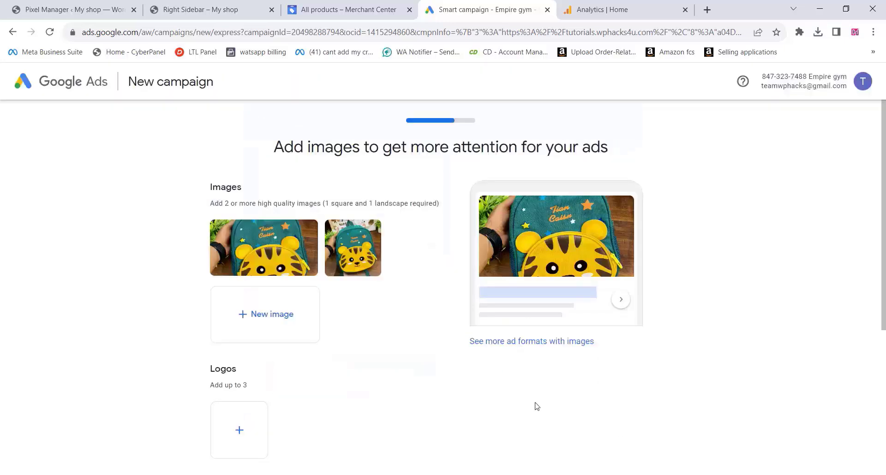
pyautogui.scroll(-3, 389, 364)
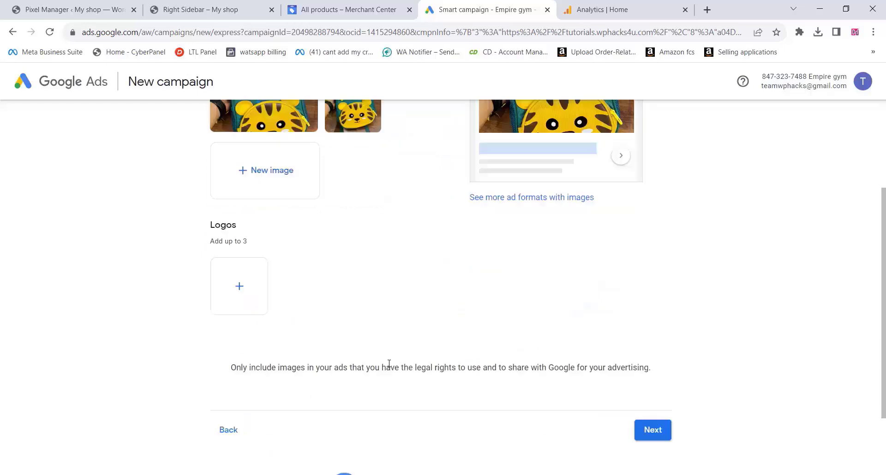
# - Upload the blue round T logo with a square crop, then continue to search terms
pyautogui.click(234, 285)
pyautogui.click(317, 263)
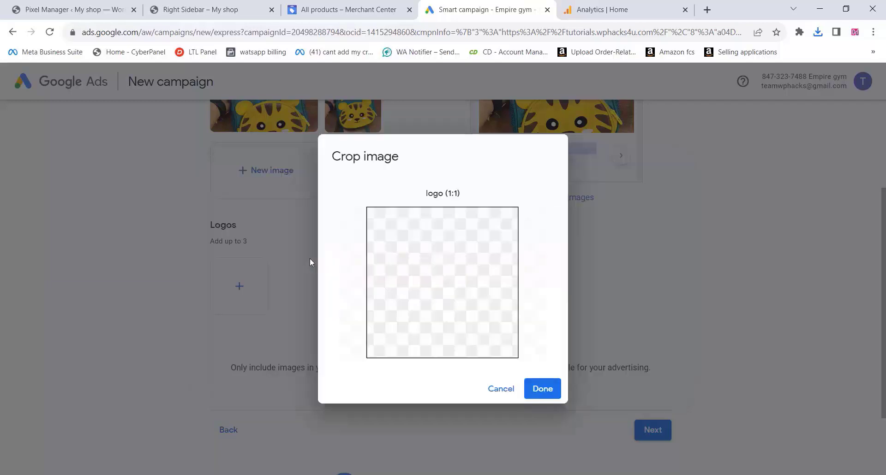
pyautogui.click(539, 390)
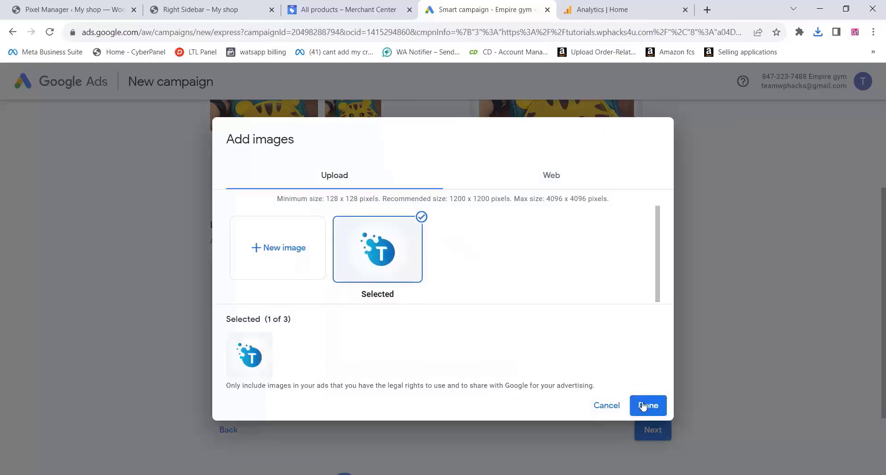
pyautogui.click(643, 406)
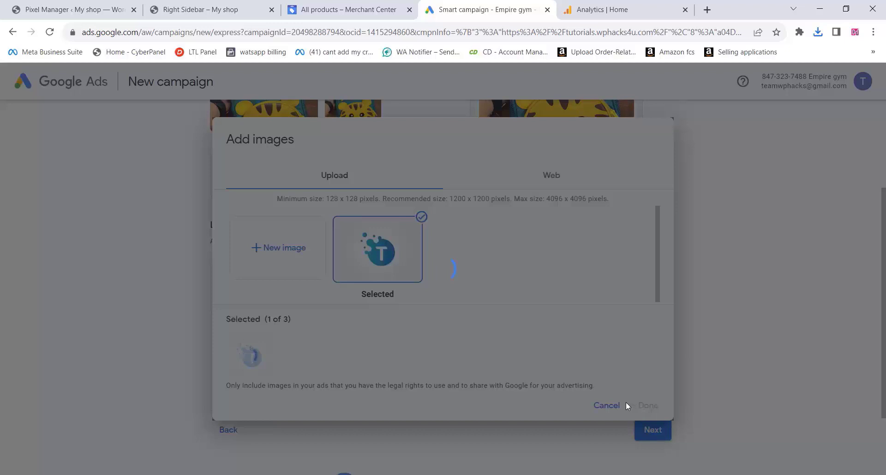
pyautogui.click(628, 405)
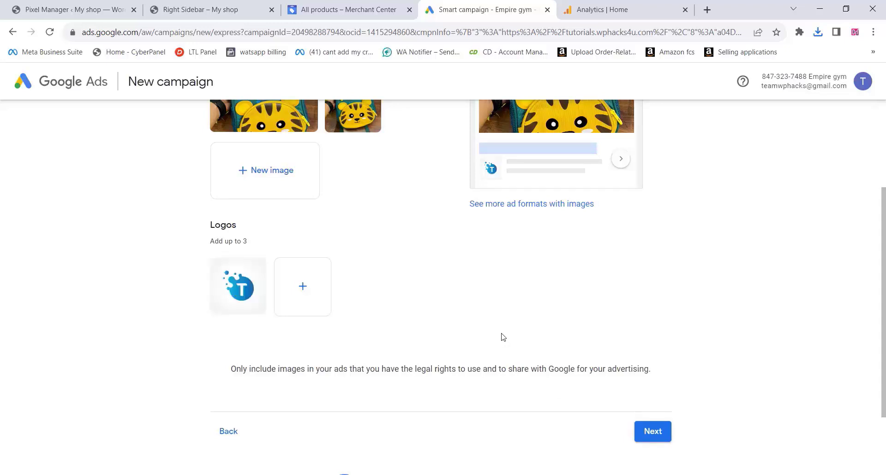
pyautogui.scroll(3, 503, 337)
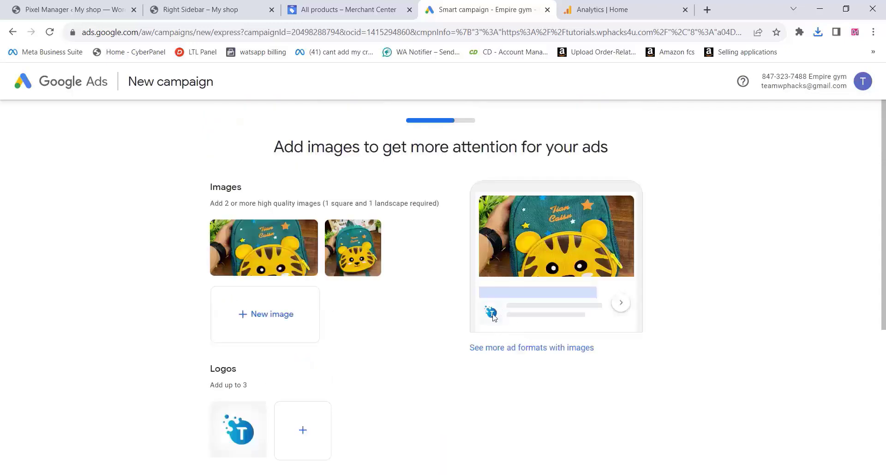
pyautogui.scroll(-5, 393, 331)
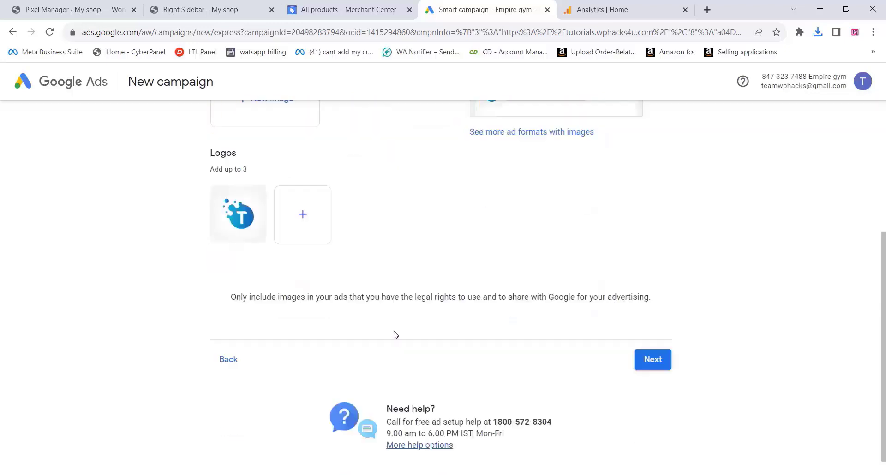
pyautogui.click(653, 339)
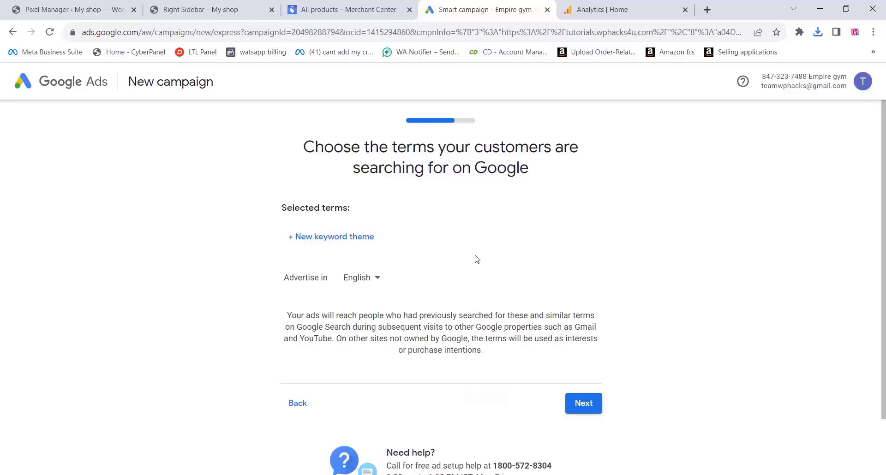
# - Add 'shoes online' and 'shoes for girls' as keyword themes and continue
pyautogui.click(326, 239)
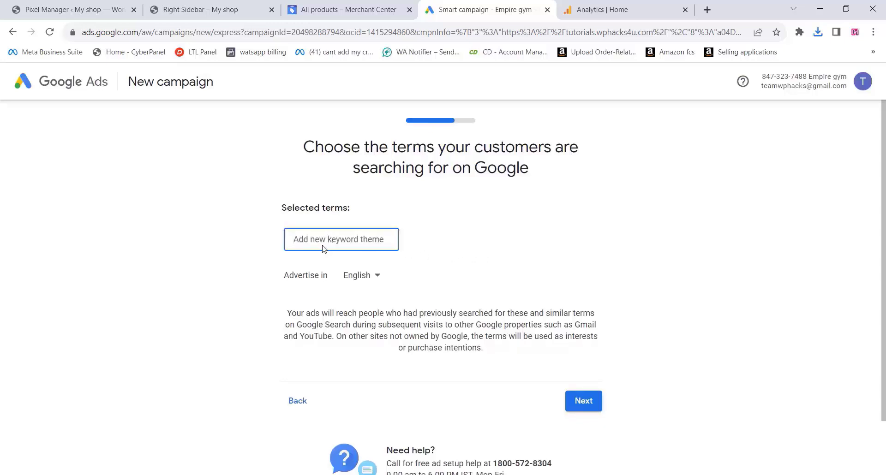
pyautogui.write('shoes')
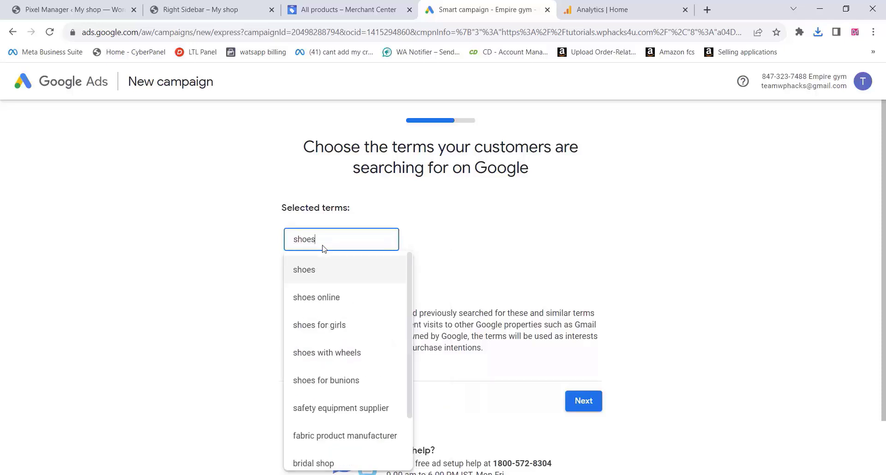
pyautogui.click(314, 302)
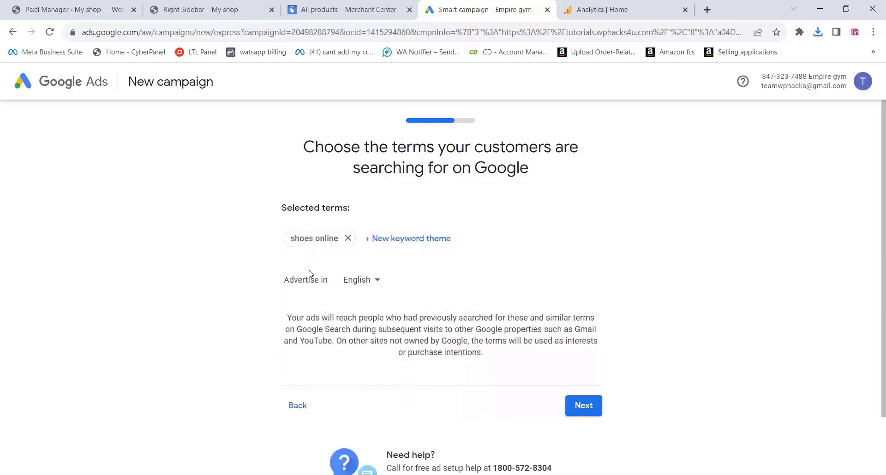
pyautogui.click(384, 240)
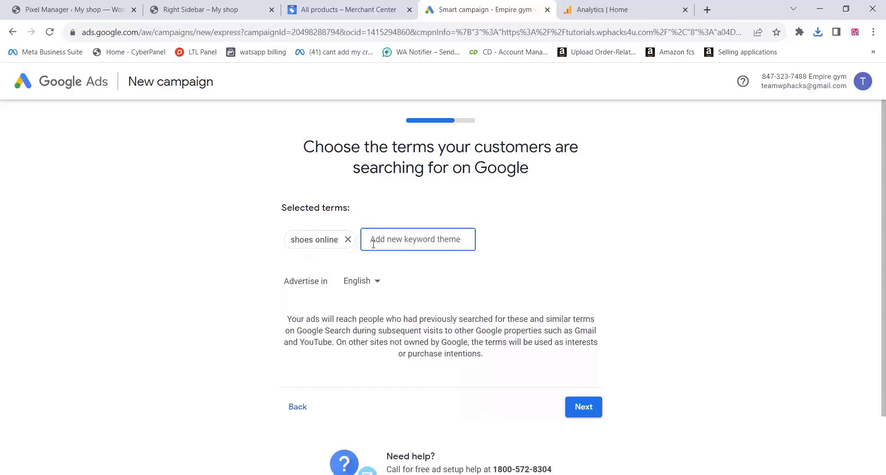
pyautogui.write('shoes')
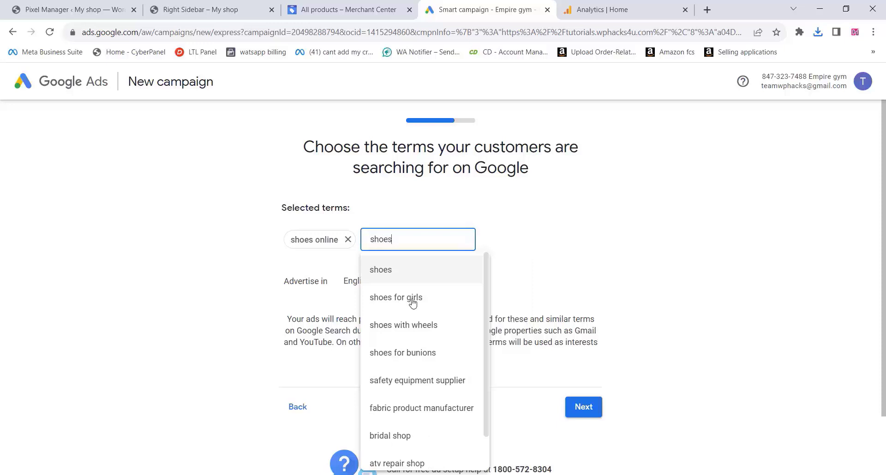
pyautogui.click(409, 302)
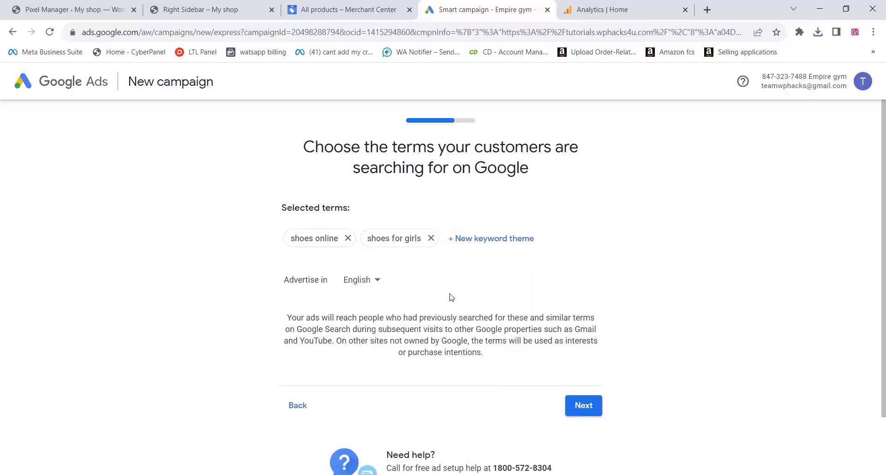
pyautogui.click(584, 409)
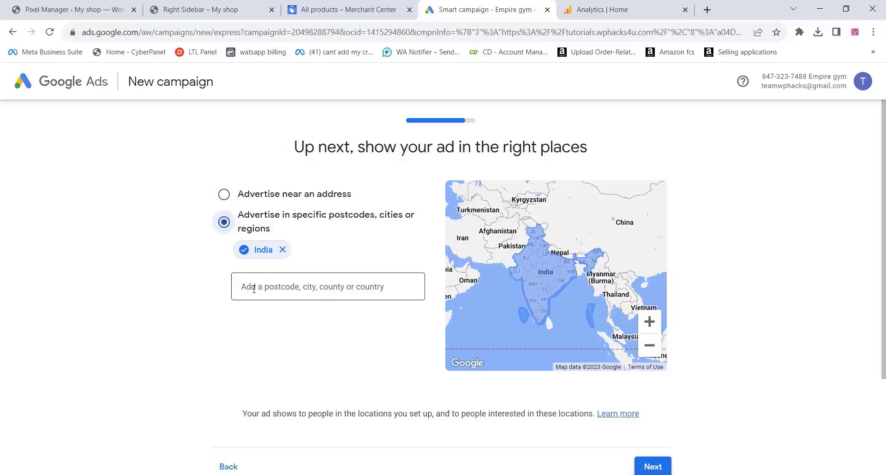
# - Keep India as the location and pick the ₹34 daily average budget
pyautogui.click(656, 467)
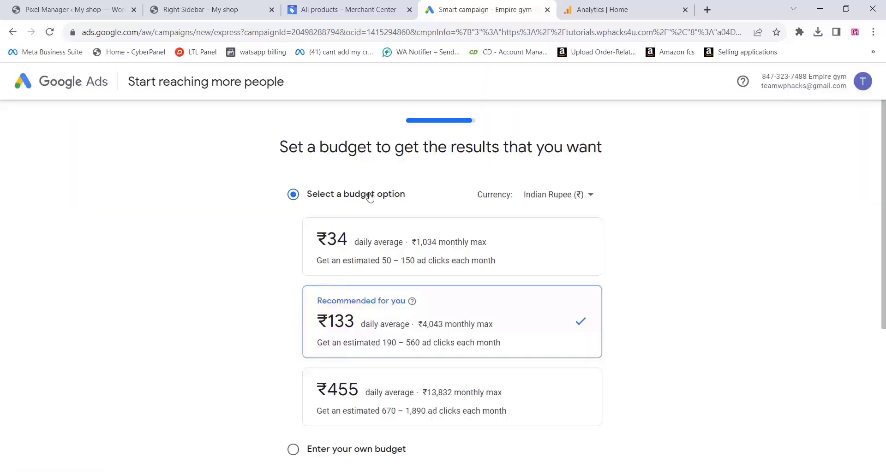
pyautogui.click(361, 251)
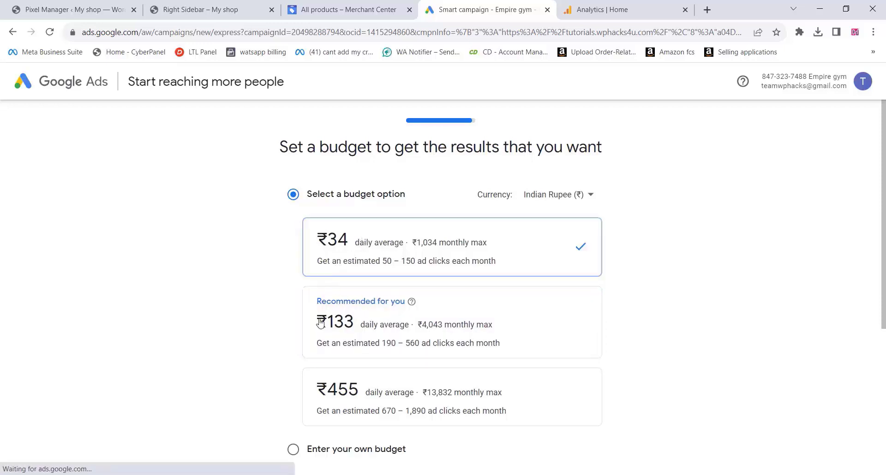
pyautogui.scroll(-5, 261, 403)
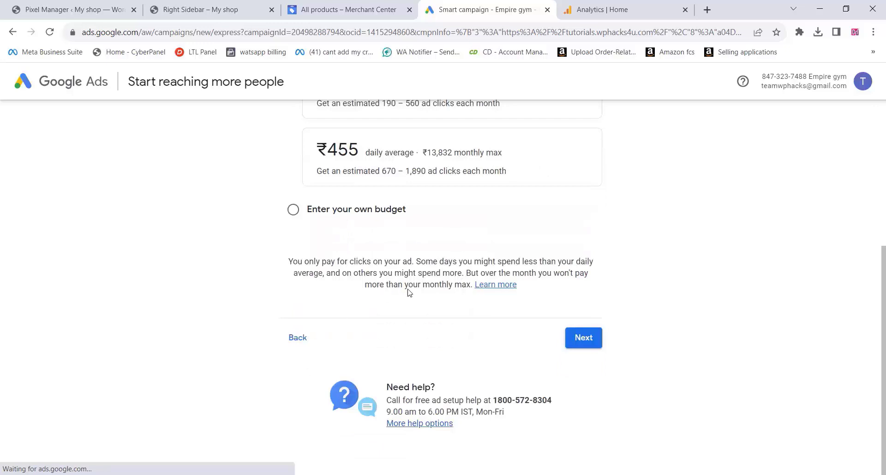
pyautogui.click(587, 340)
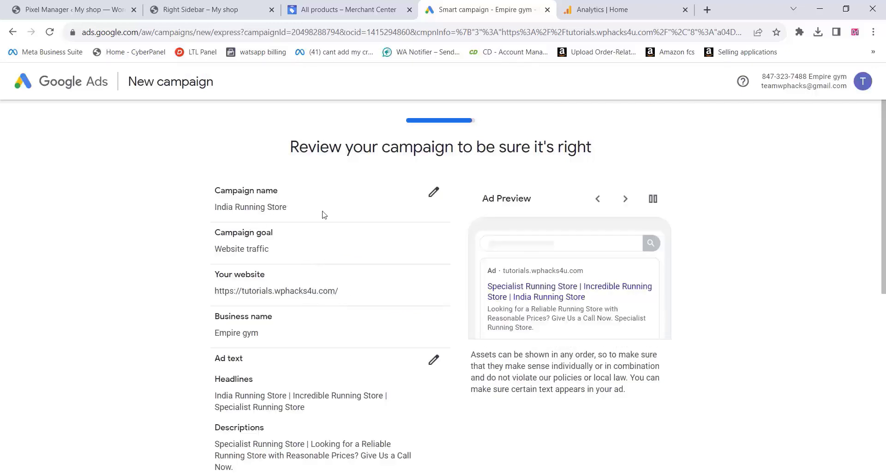
# - Look over the India Running Store campaign summary and proceed to payment
pyautogui.scroll(-5, 324, 216)
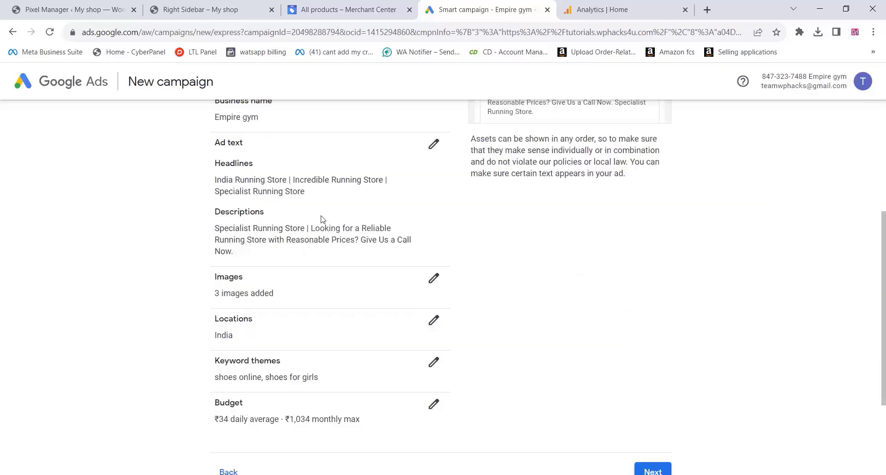
pyautogui.scroll(5, 323, 218)
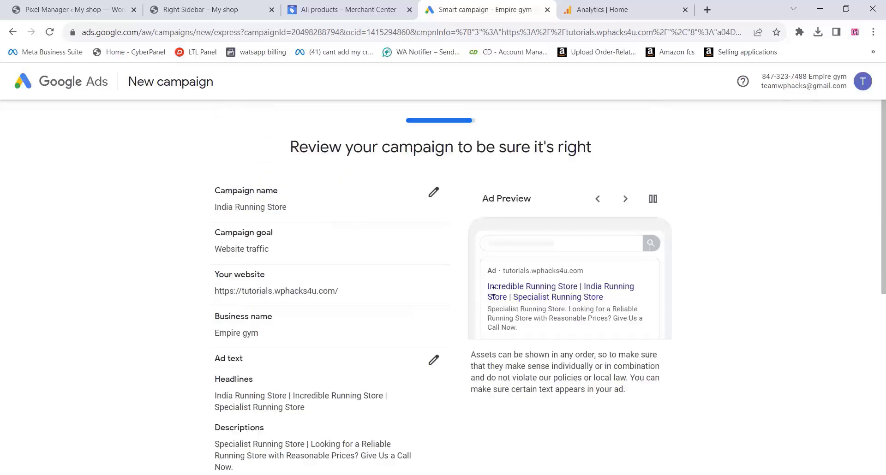
pyautogui.scroll(-8, 168, 296)
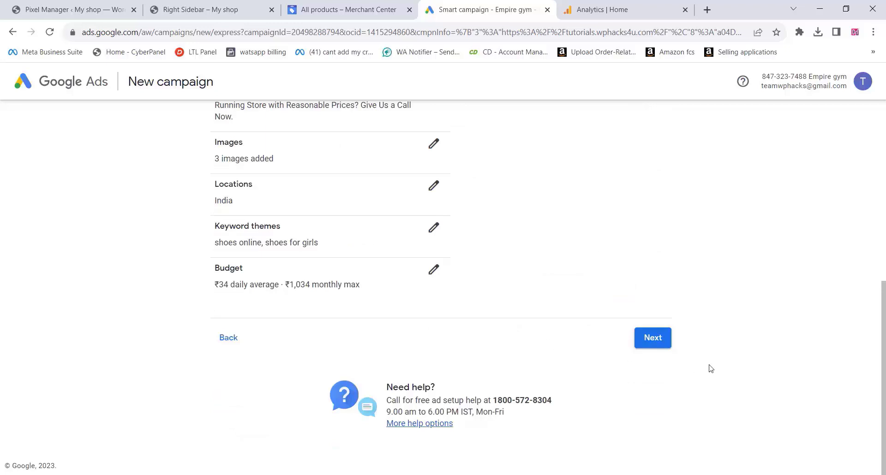
pyautogui.click(653, 340)
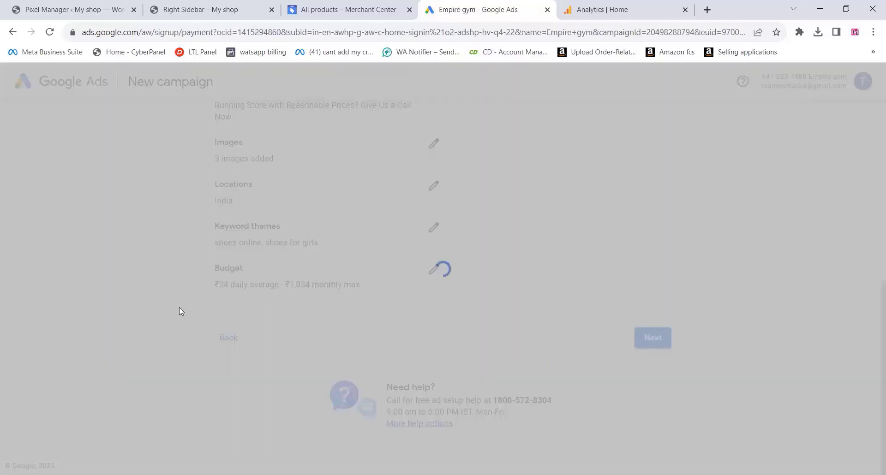
# - Check billing country, time zone and the ₹20,000 offer, then submit payment details
pyautogui.scroll(-5, 181, 311)
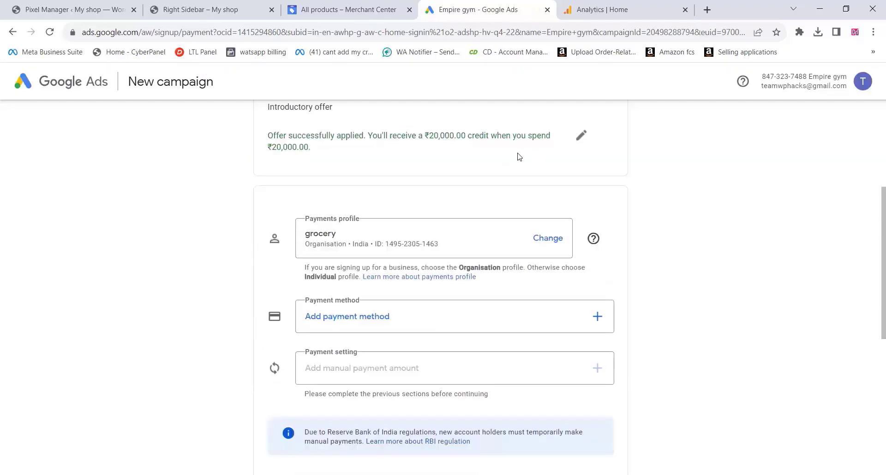
pyautogui.scroll(3, 308, 149)
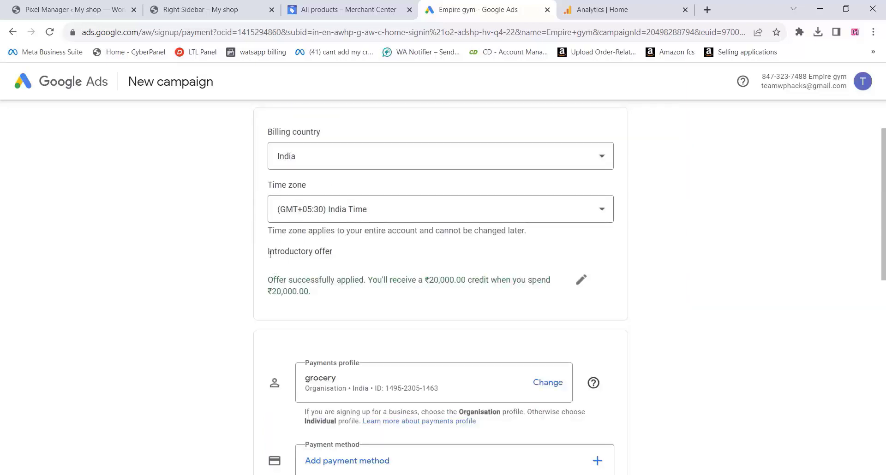
pyautogui.moveTo(270, 253); pyautogui.dragTo(373, 296)
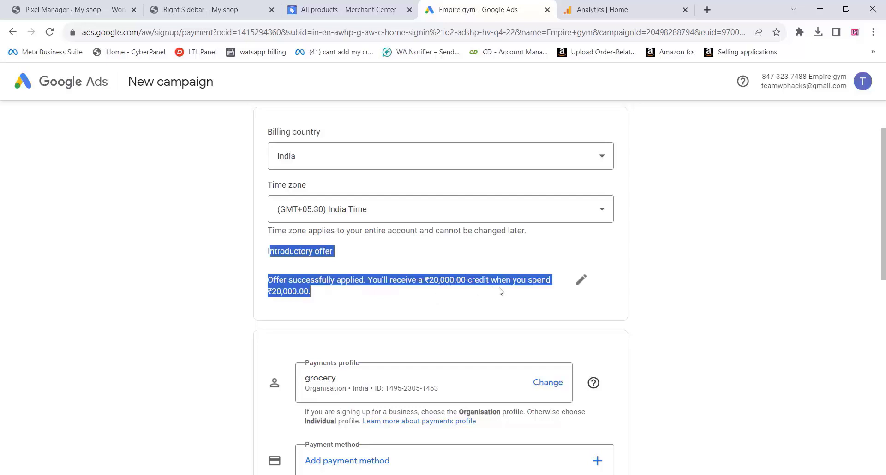
pyautogui.click(308, 292)
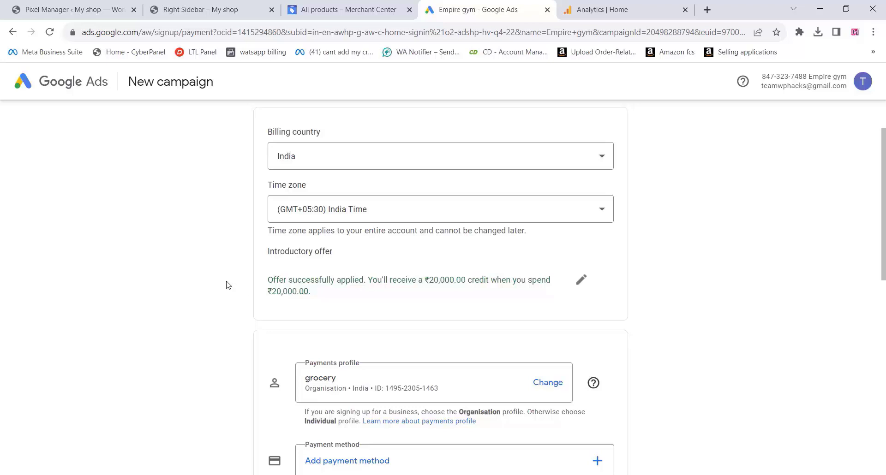
pyautogui.scroll(-3, 226, 285)
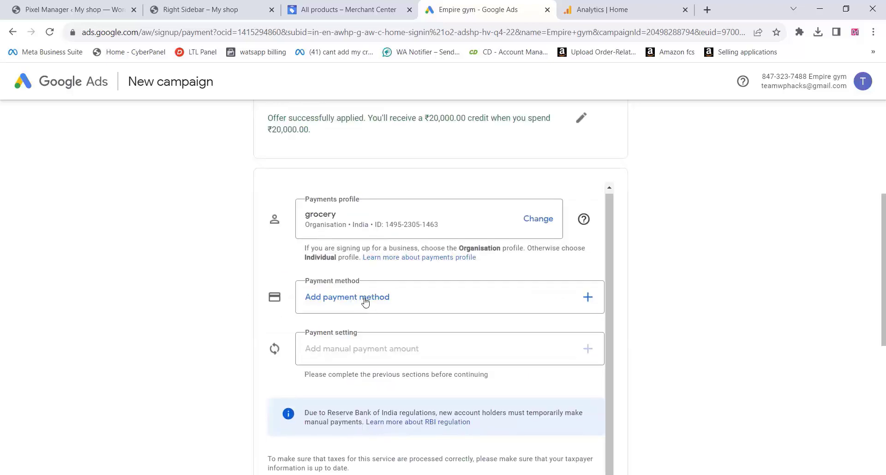
pyautogui.click(365, 301)
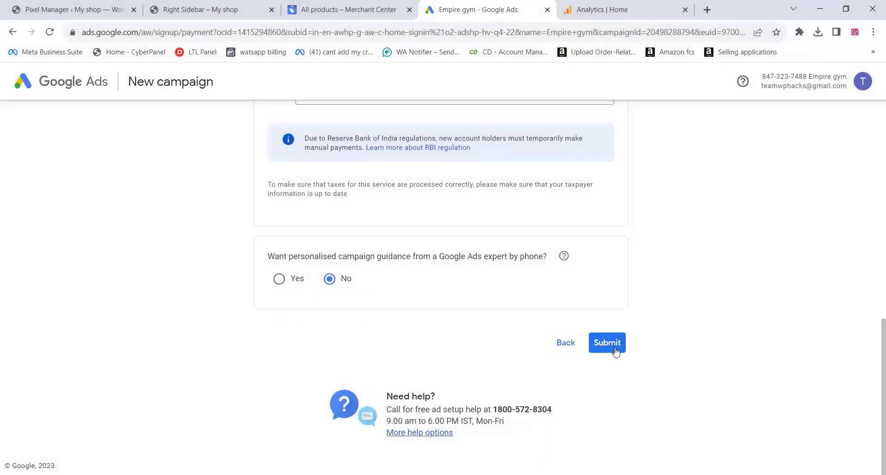
pyautogui.click(616, 352)
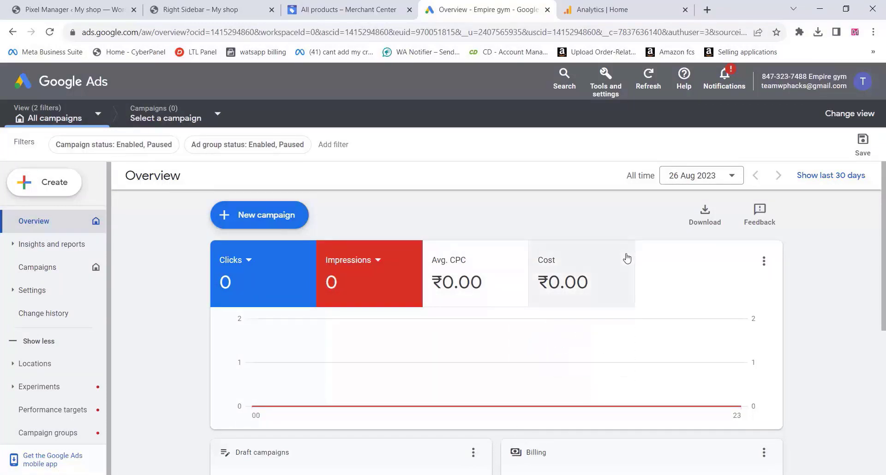
# - Start a new campaign from the Overview page using Create > Campaign
pyautogui.click(608, 86)
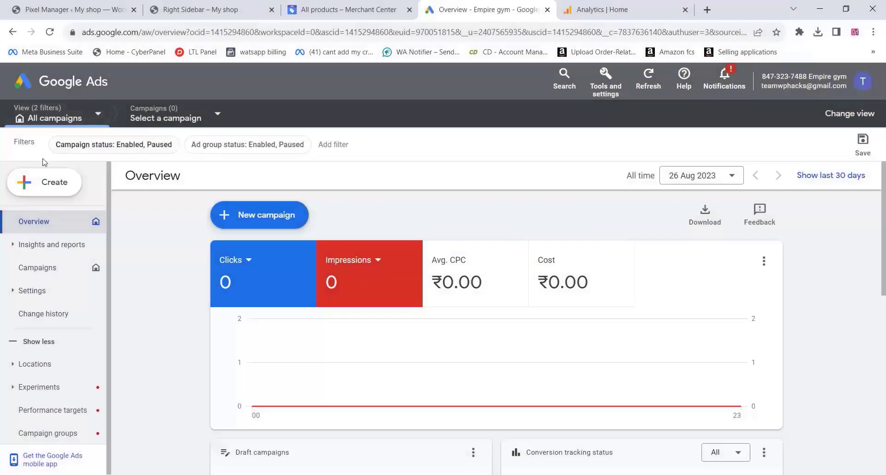
pyautogui.click(49, 183)
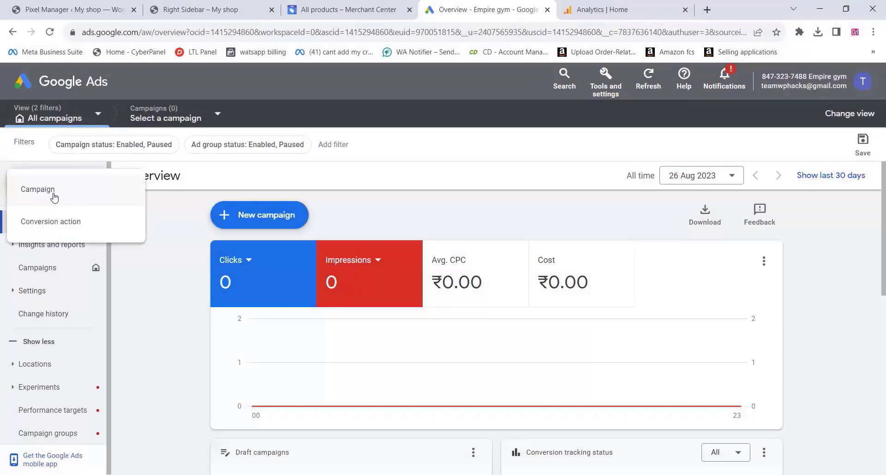
pyautogui.click(54, 197)
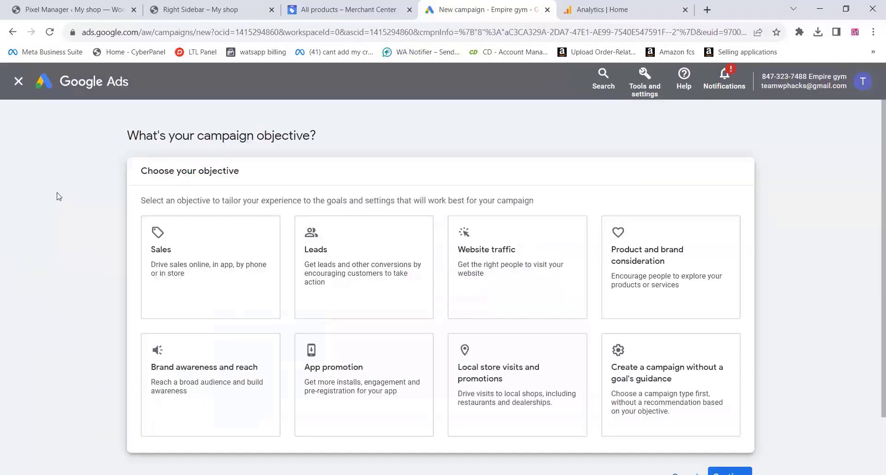
# - Choose Sales as the objective, keeping the Begin checkout conversion goal
pyautogui.click(171, 270)
pyautogui.scroll(-4, 170, 271)
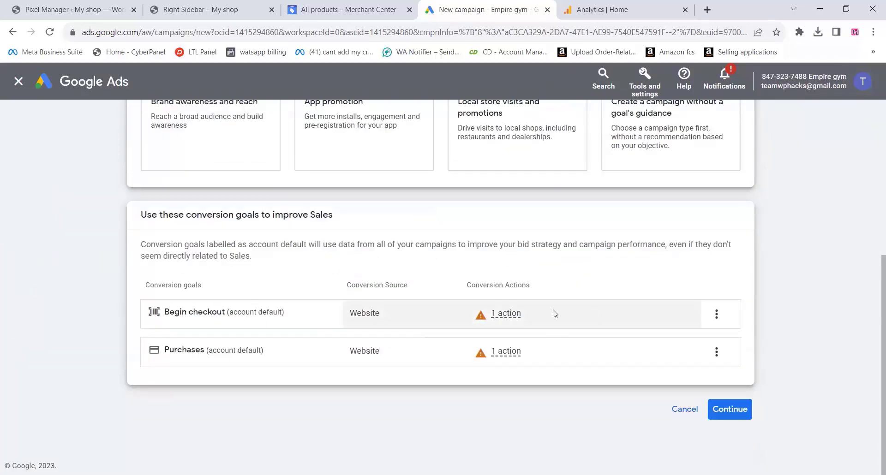
pyautogui.moveTo(504, 315)
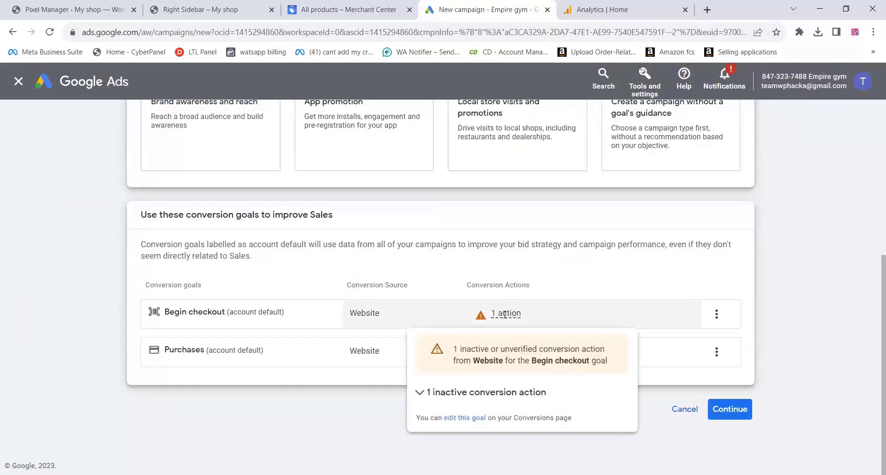
pyautogui.click(717, 314)
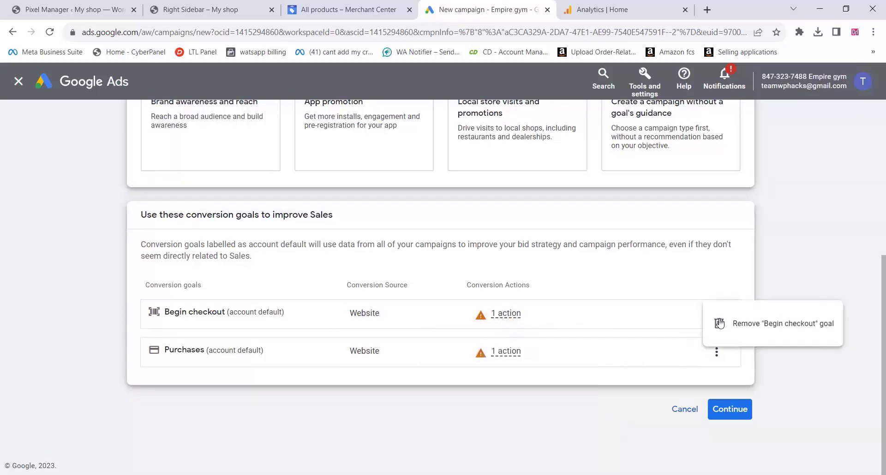
pyautogui.click(563, 384)
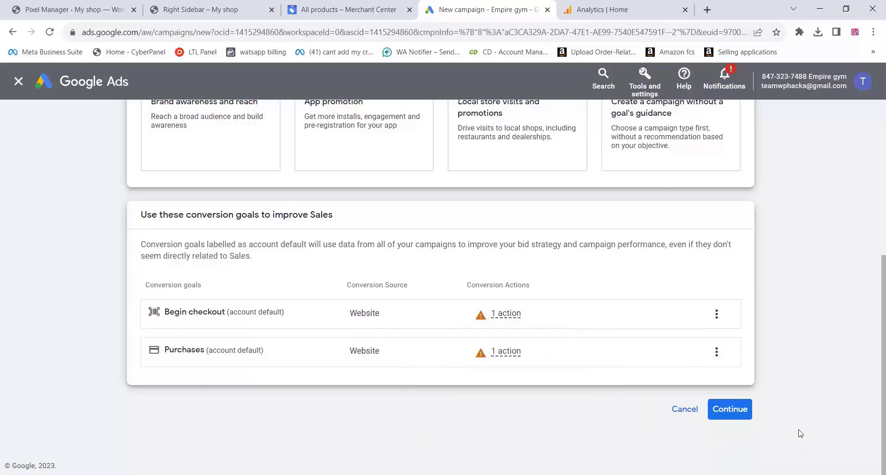
# - Pick Shopping as the campaign type
pyautogui.click(730, 415)
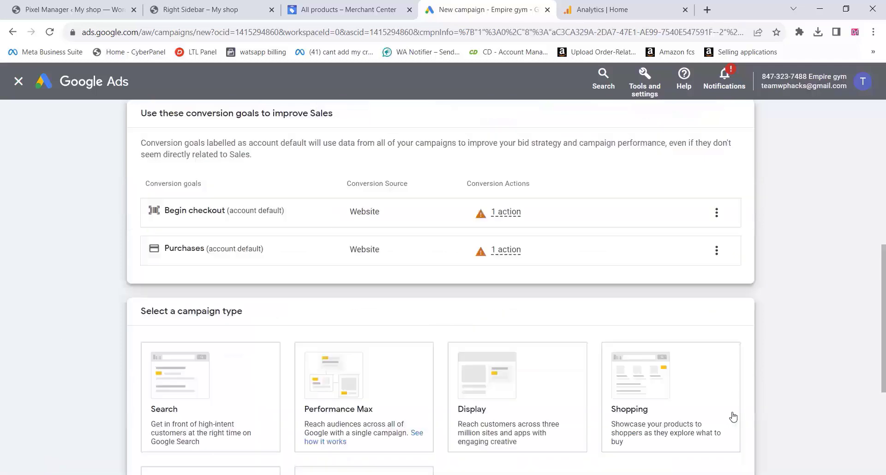
pyautogui.click(616, 406)
pyautogui.scroll(-3, 13, 293)
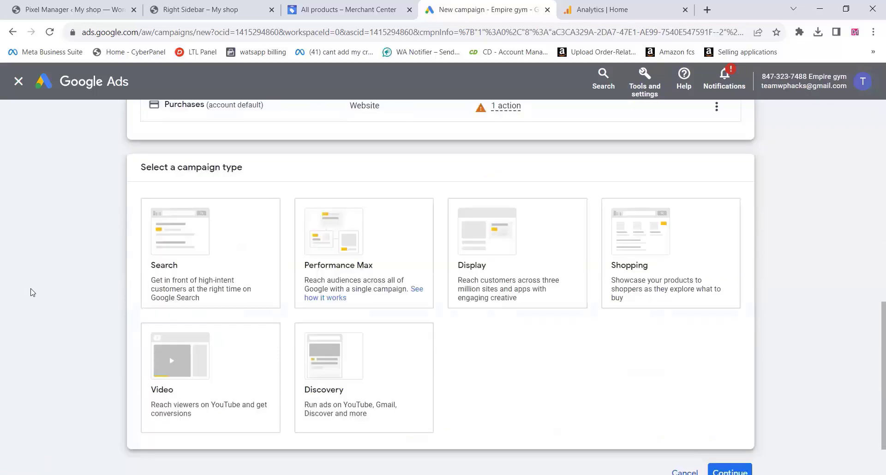
pyautogui.scroll(-2, 355, 224)
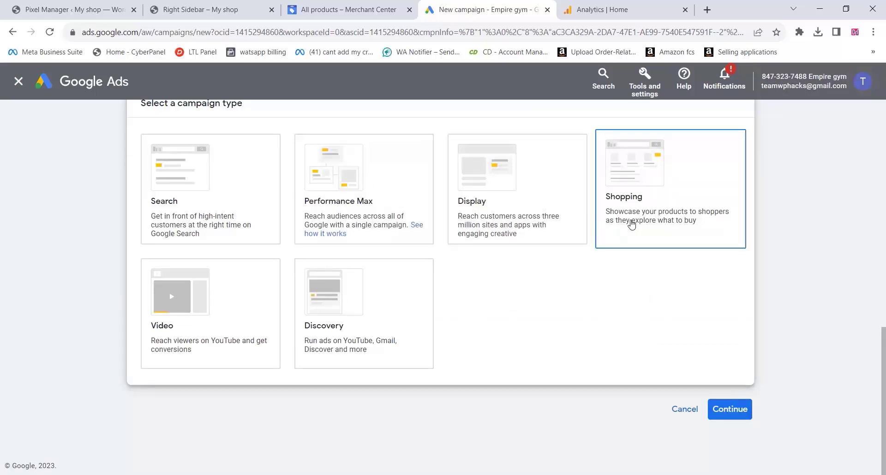
pyautogui.click(631, 224)
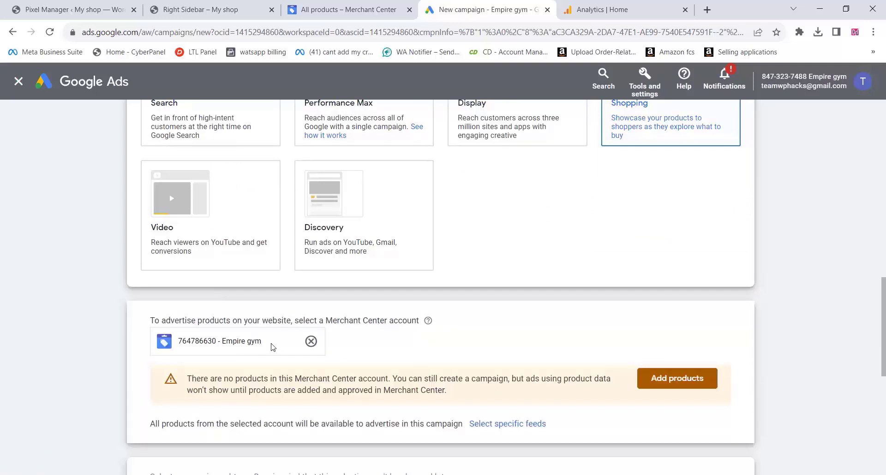
# - Relink the Empire gym Merchant Center account and return to the campaign page
pyautogui.click(311, 342)
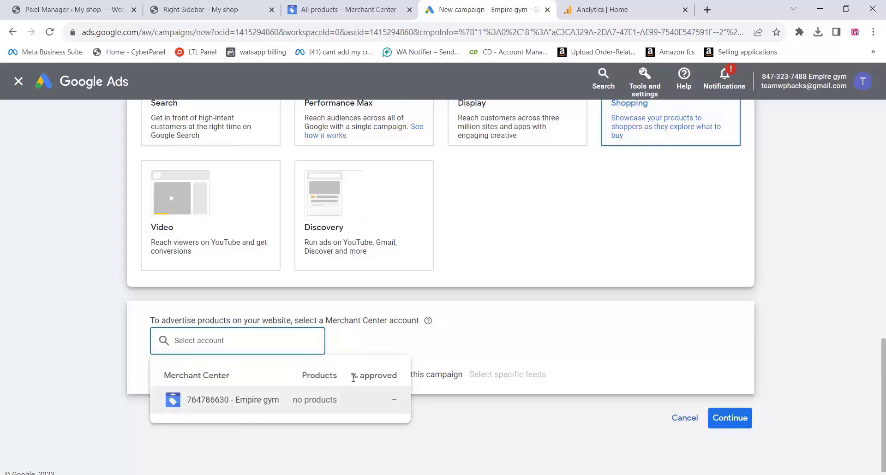
pyautogui.moveTo(353, 378); pyautogui.dragTo(402, 385)
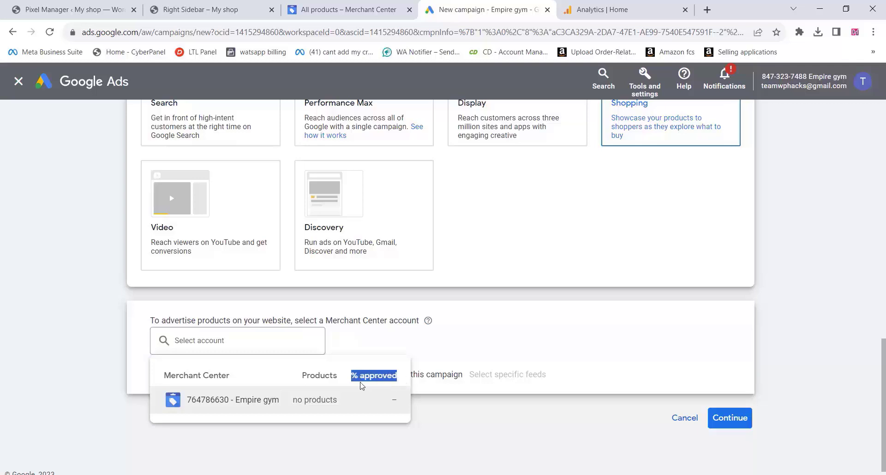
pyautogui.click(282, 406)
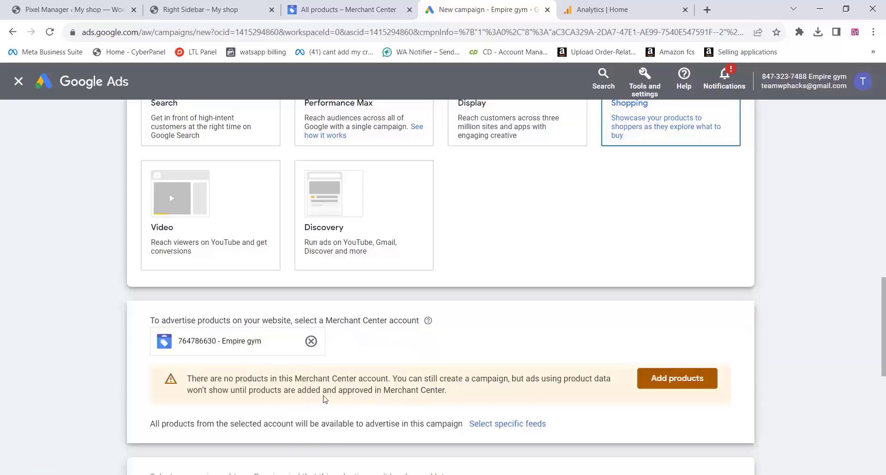
pyautogui.click(677, 379)
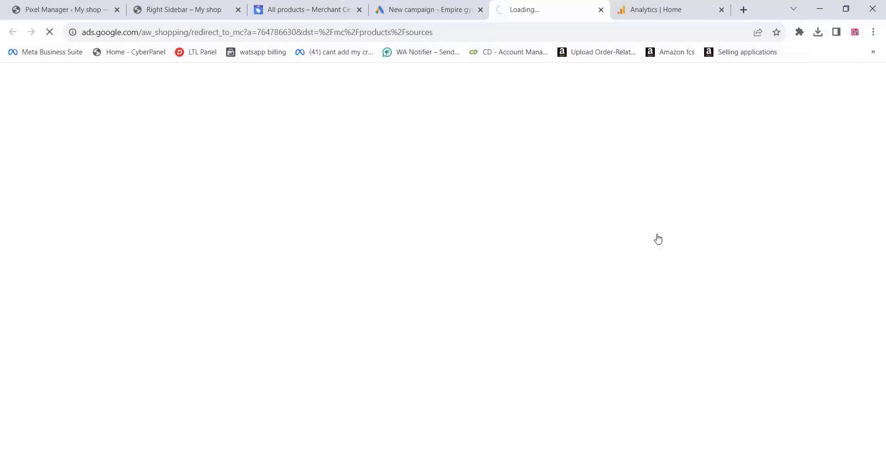
pyautogui.click(421, 3)
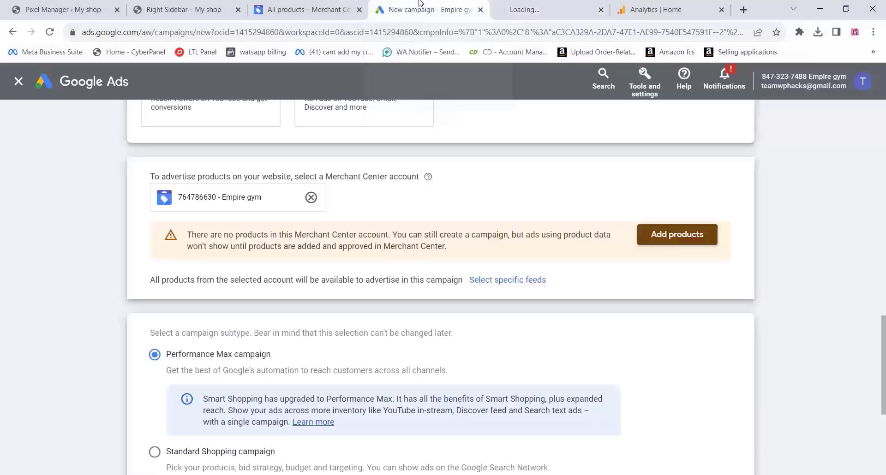
pyautogui.click(541, 12)
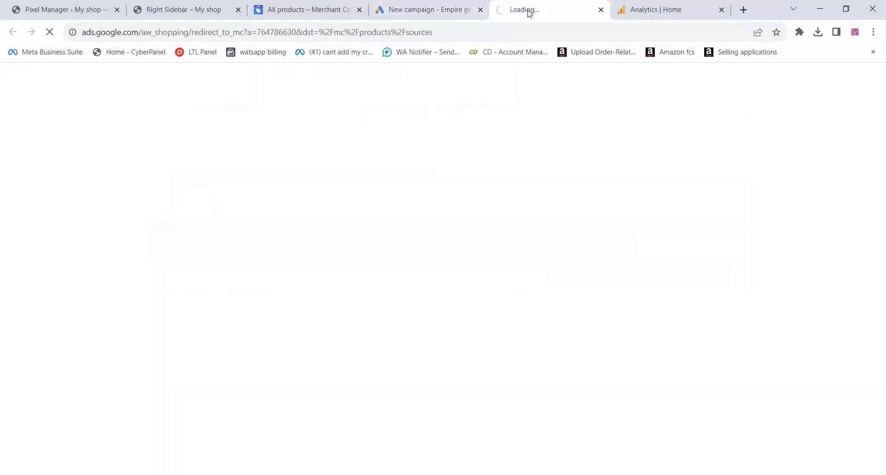
pyautogui.click(421, 10)
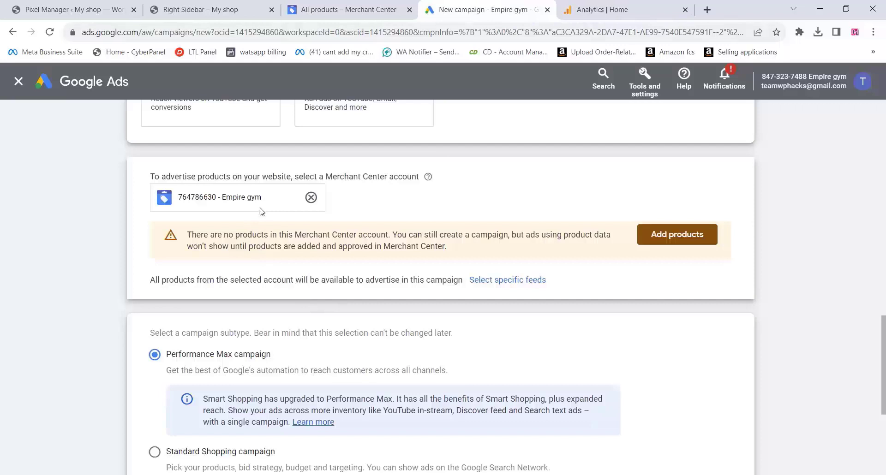
# - Keep the Performance Max subtype named 'Sales-Performance Max-1' and continue
pyautogui.scroll(-3, 258, 267)
pyautogui.scroll(-2, 257, 264)
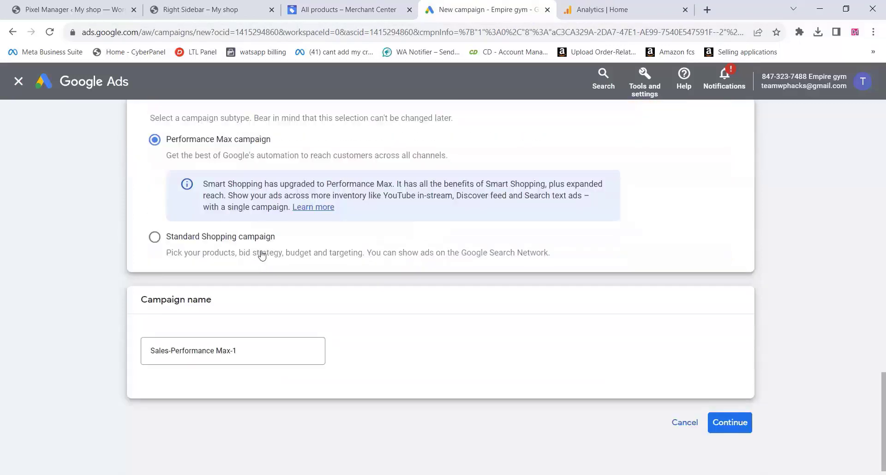
pyautogui.click(180, 352)
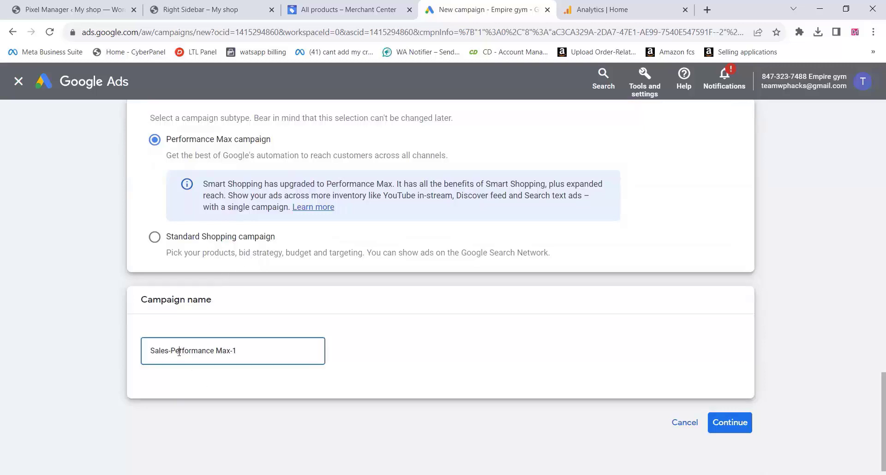
pyautogui.click(726, 420)
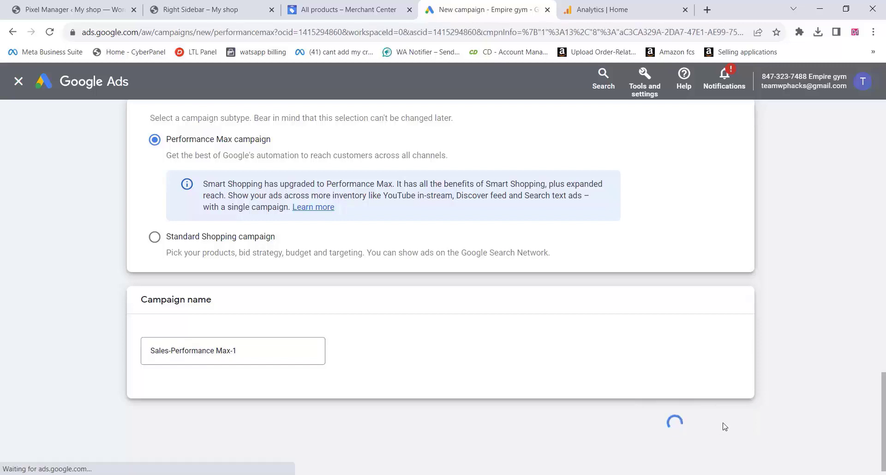
# - Keep conversion-focused bidding and target the ads only at India
pyautogui.scroll(-1, 374, 393)
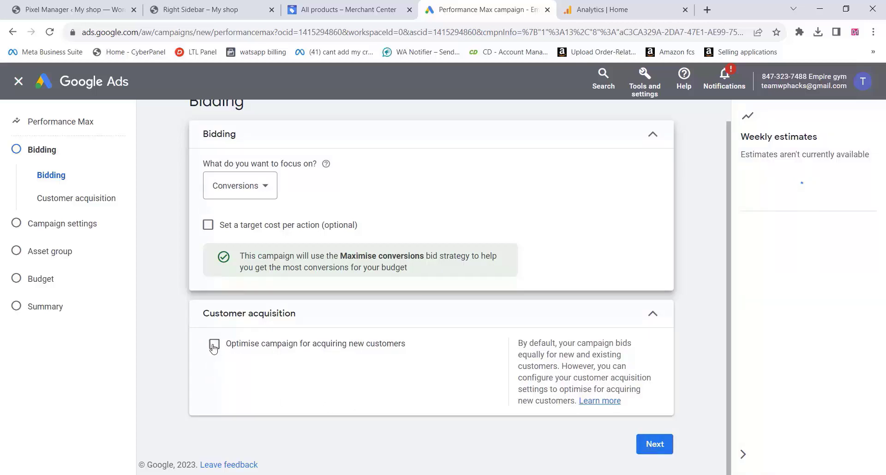
pyautogui.click(651, 446)
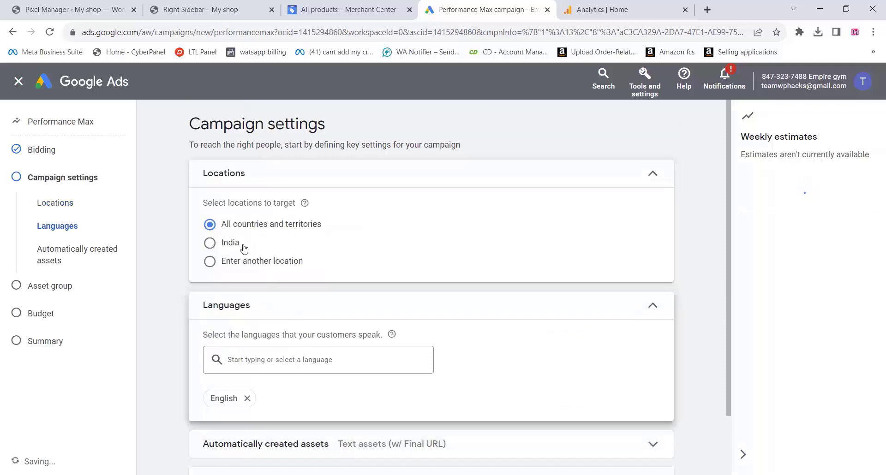
pyautogui.click(209, 249)
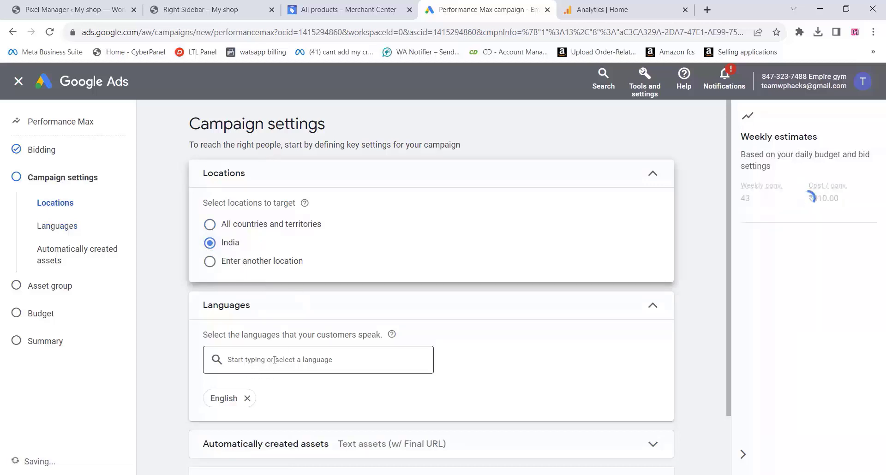
# - Add Hindi as a target language alongside English
pyautogui.click(275, 360)
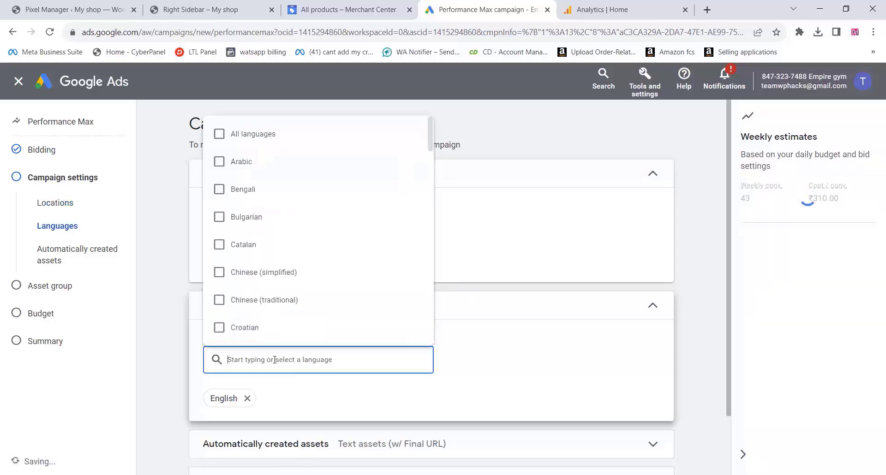
pyautogui.write('hindi')
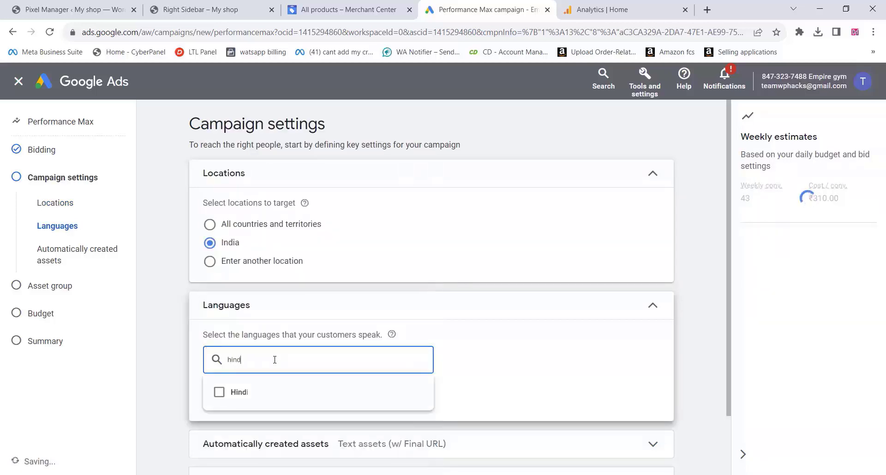
pyautogui.click(220, 393)
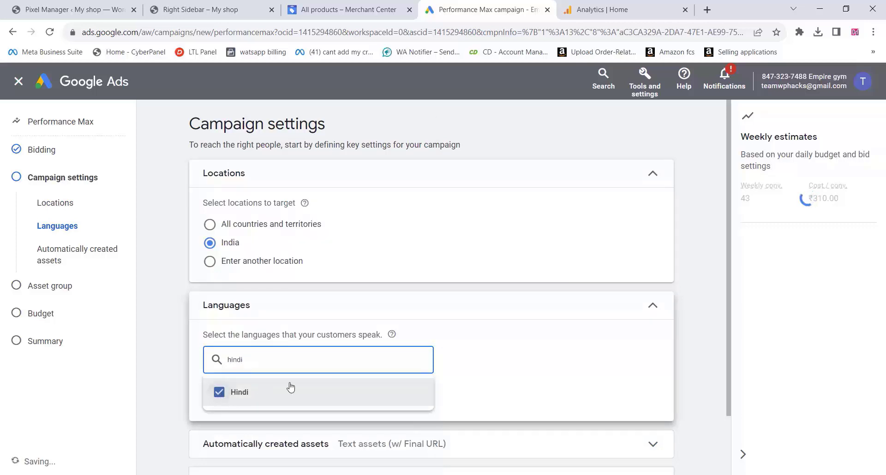
pyautogui.click(529, 359)
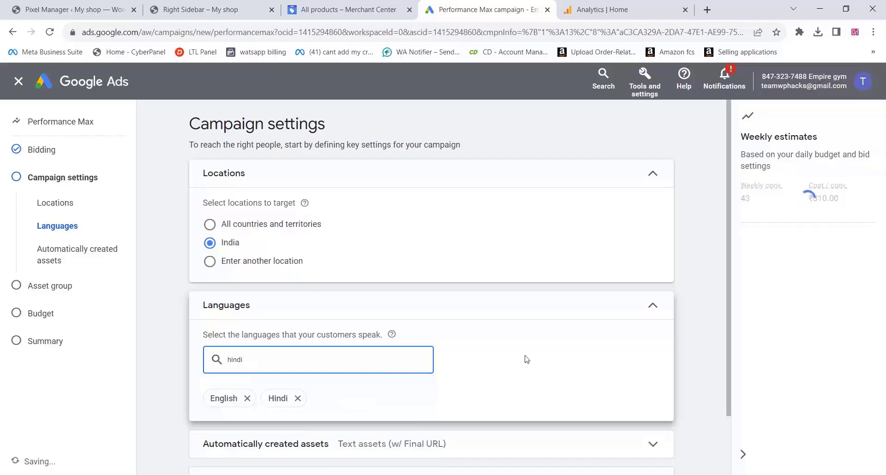
pyautogui.scroll(-2, 526, 359)
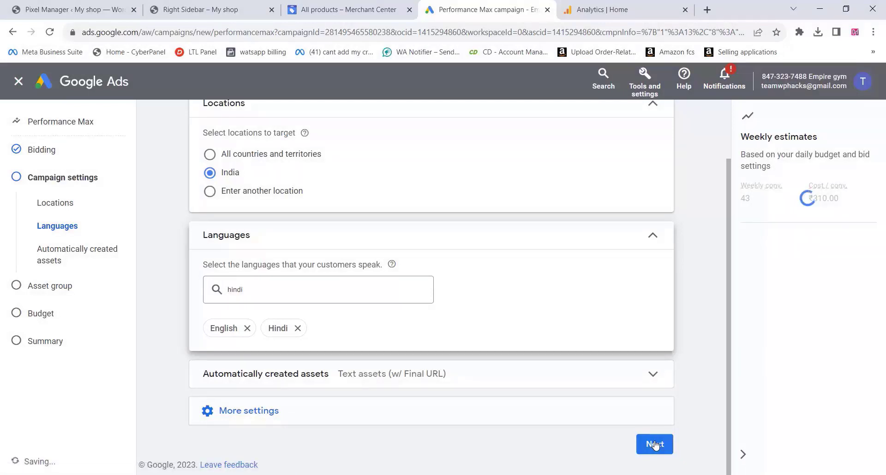
# - Move to the asset group and add the wide tiger backpack image
pyautogui.click(654, 444)
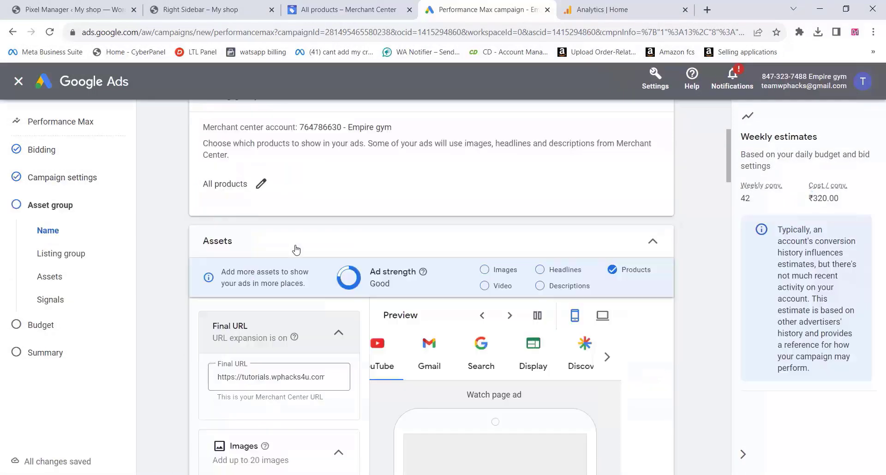
pyautogui.scroll(-5, 300, 251)
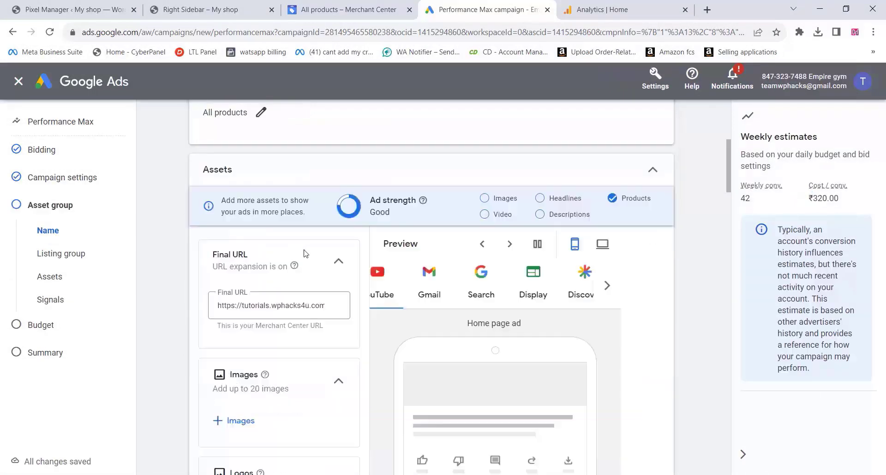
pyautogui.scroll(-3, 300, 244)
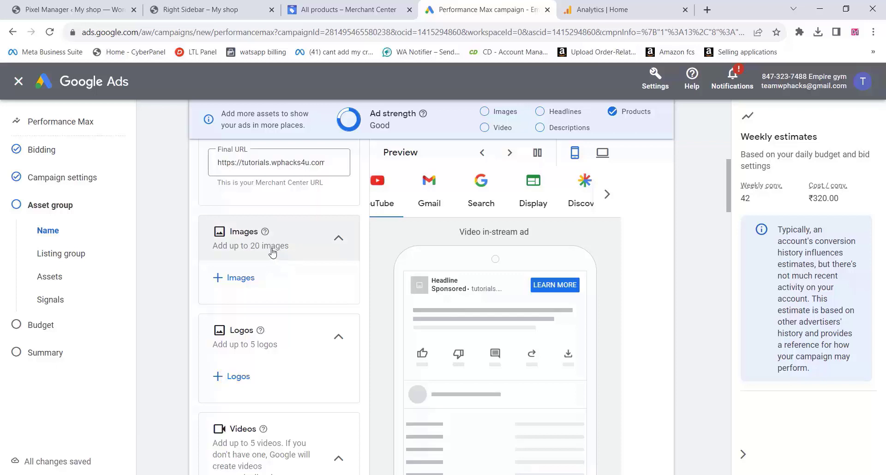
pyautogui.click(241, 279)
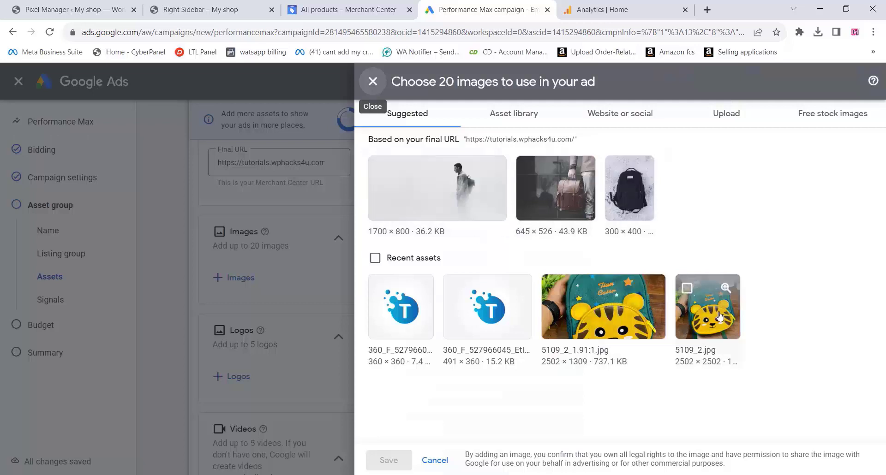
pyautogui.click(600, 317)
pyautogui.click(389, 460)
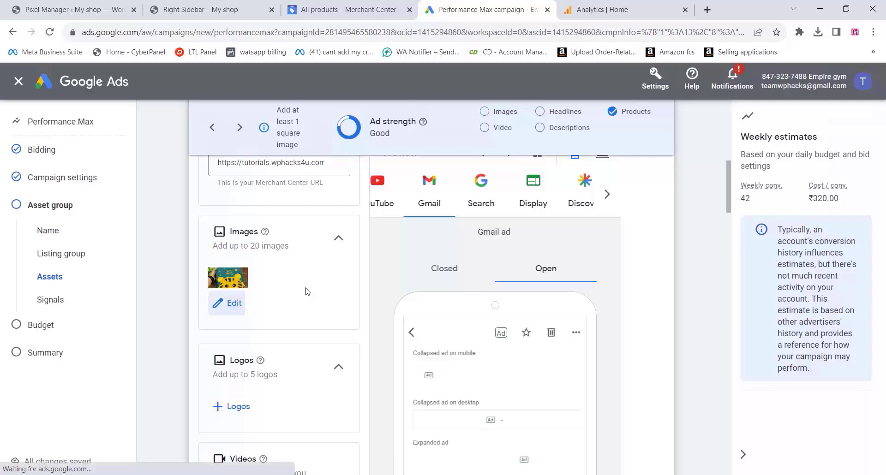
# - Add the first T logo to the asset group
pyautogui.scroll(-2, 280, 334)
pyautogui.click(238, 334)
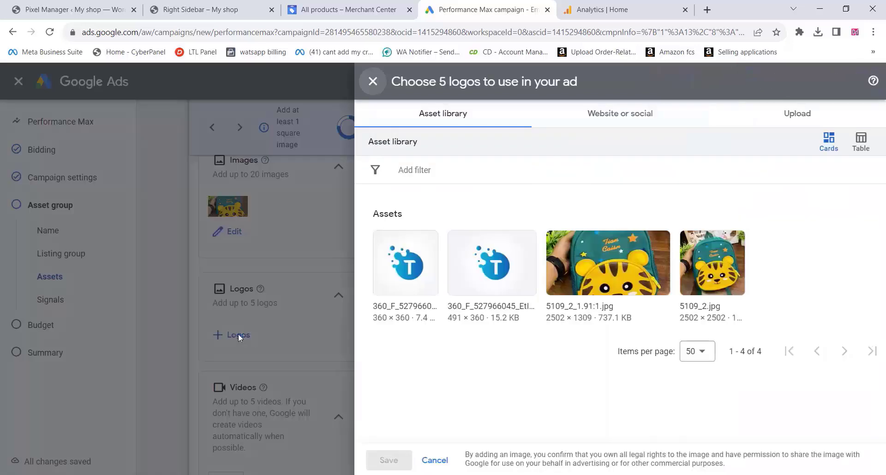
pyautogui.click(409, 273)
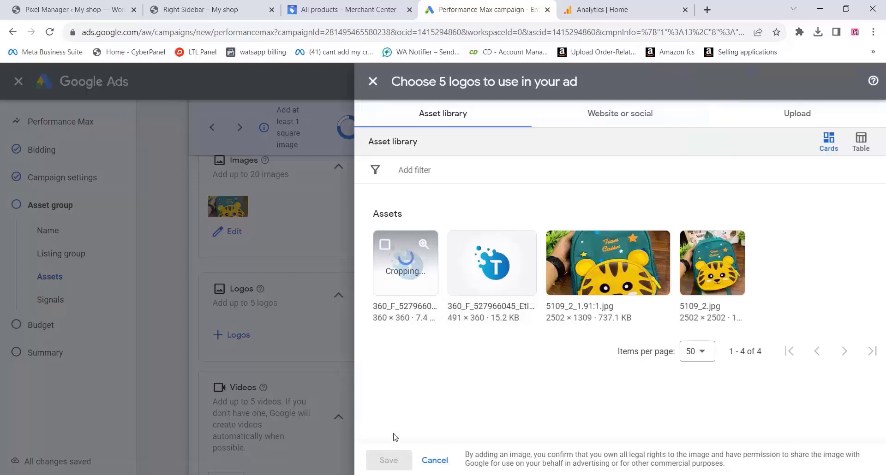
pyautogui.click(388, 461)
# - Browse the Products or services headline ideas and check the full-screen display ad preview
pyautogui.scroll(-6, 261, 344)
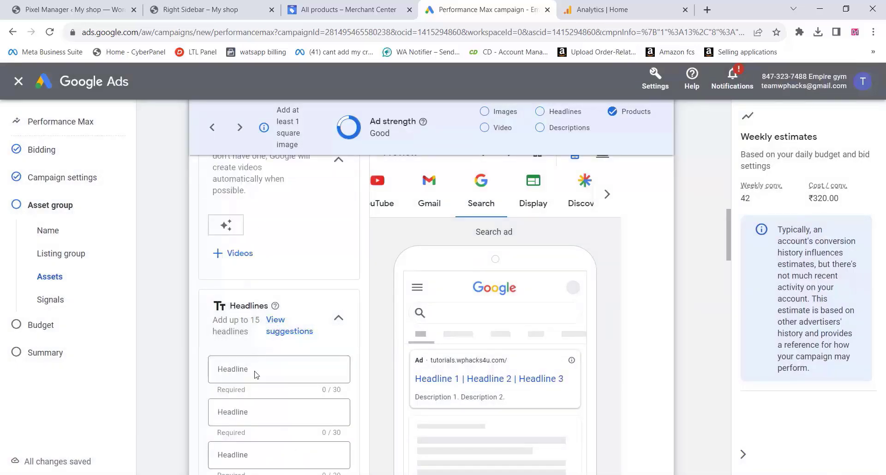
pyautogui.scroll(-3, 257, 374)
pyautogui.click(286, 193)
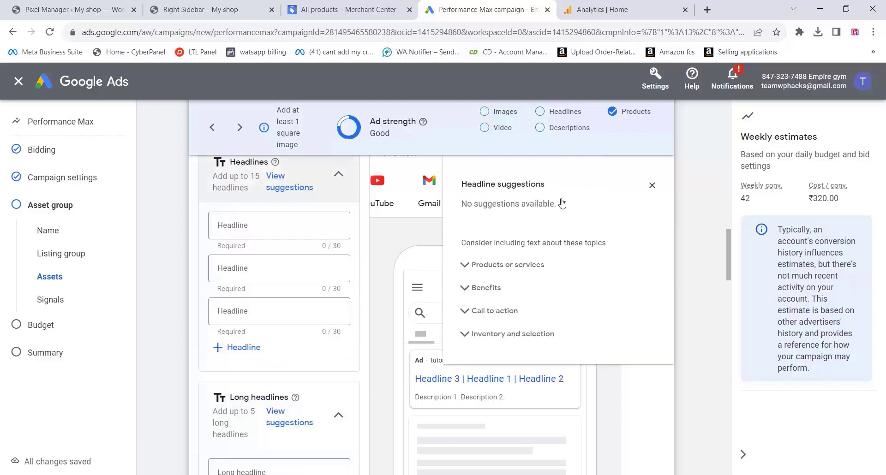
pyautogui.click(509, 268)
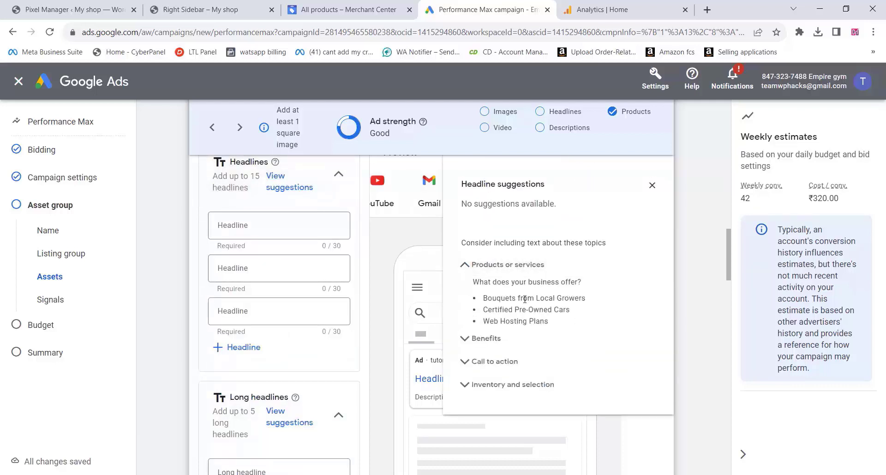
pyautogui.click(508, 265)
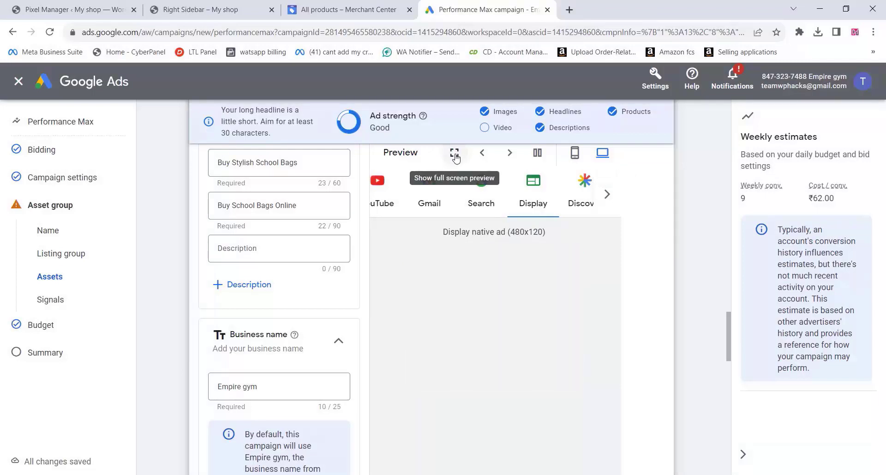
pyautogui.click(455, 156)
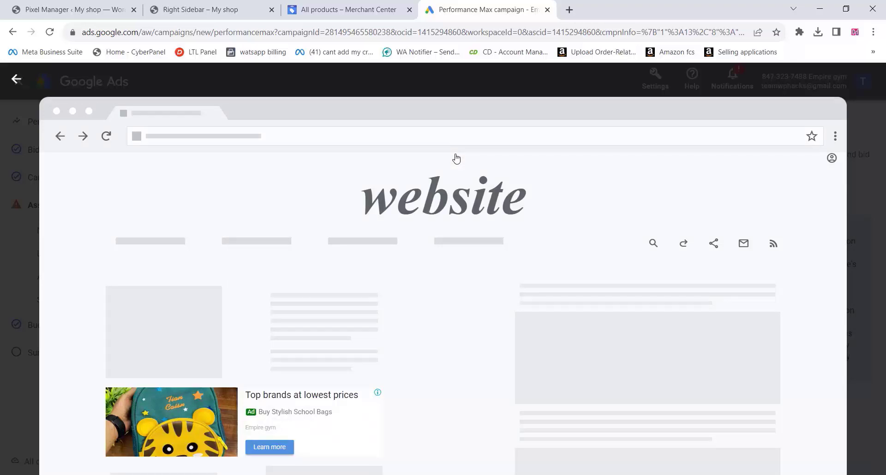
pyautogui.click(456, 159)
# - Go to the Summary with the ₹80.00/day budget and publish the Performance Max campaign
pyautogui.scroll(-4, 449, 350)
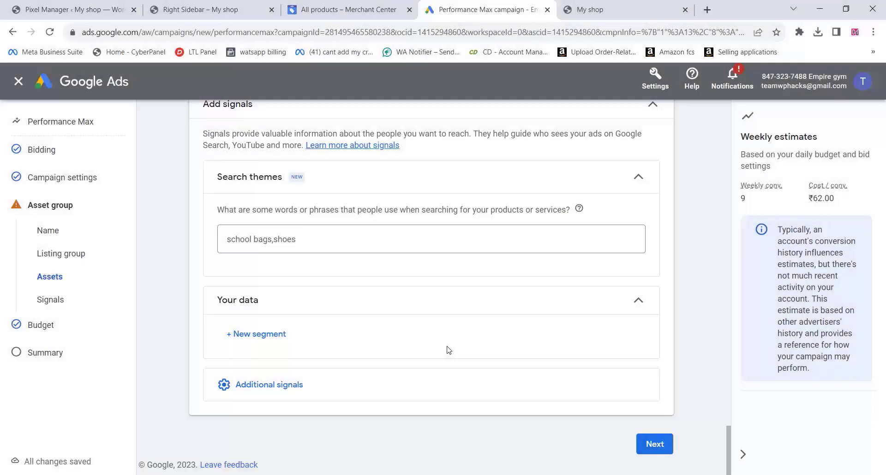
pyautogui.click(648, 444)
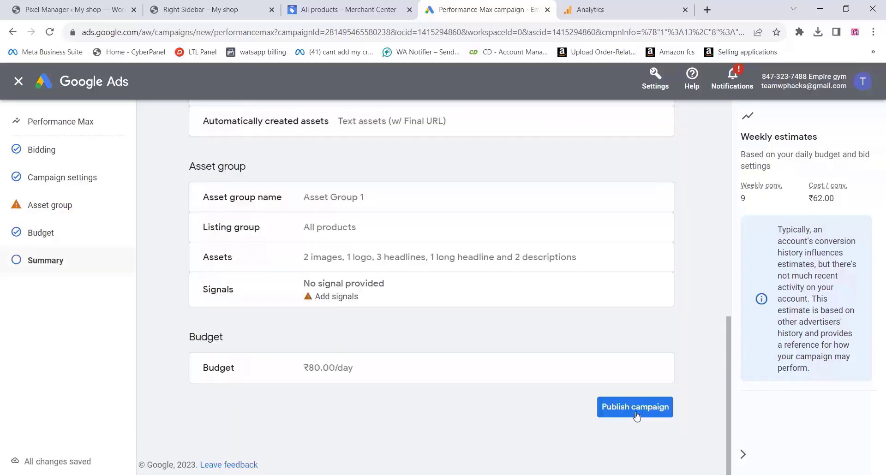
pyautogui.click(636, 415)
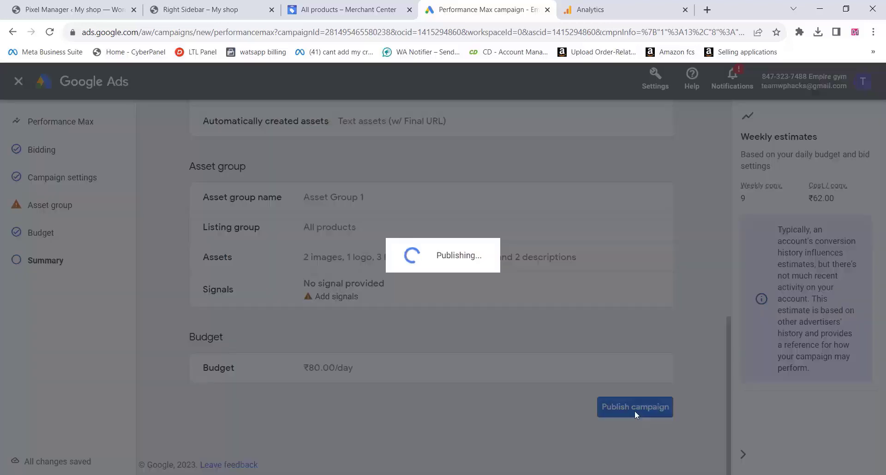
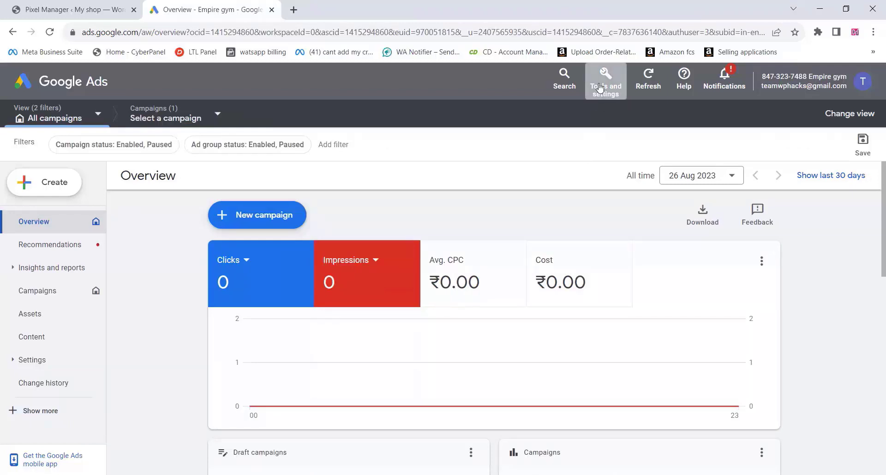
# - Start a new website conversion action and scan tutorials.wphacks4u.com for existing conversion tracking
pyautogui.click(600, 88)
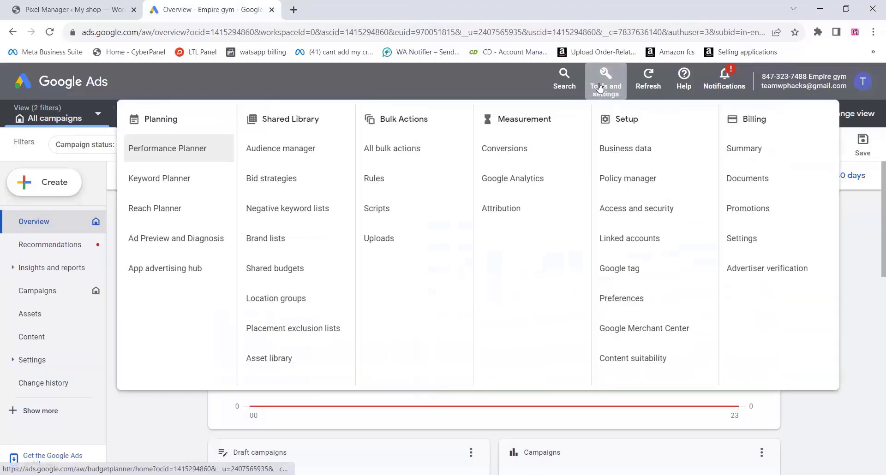
pyautogui.click(503, 149)
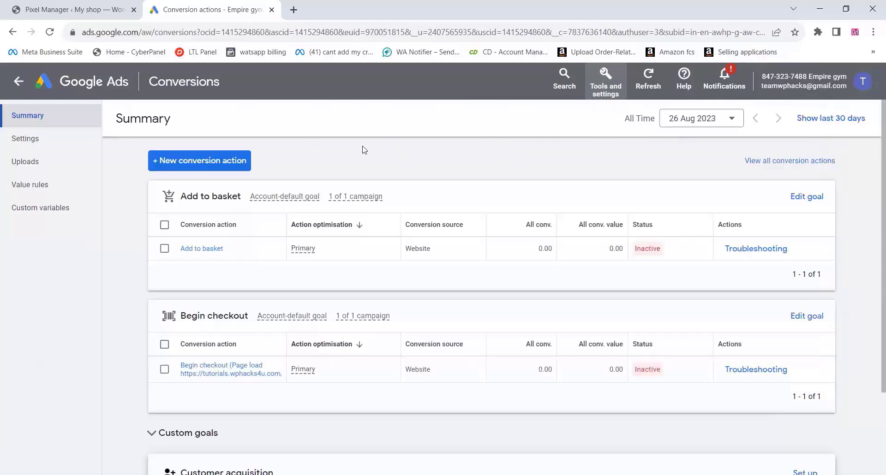
pyautogui.click(194, 161)
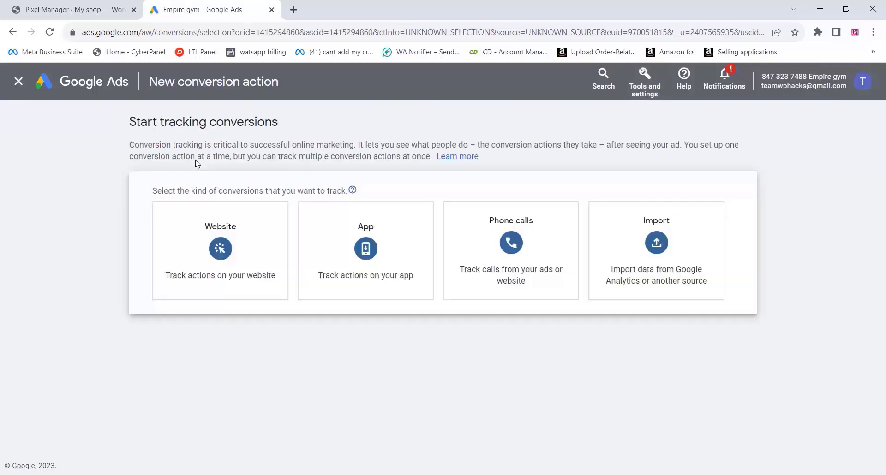
pyautogui.click(229, 256)
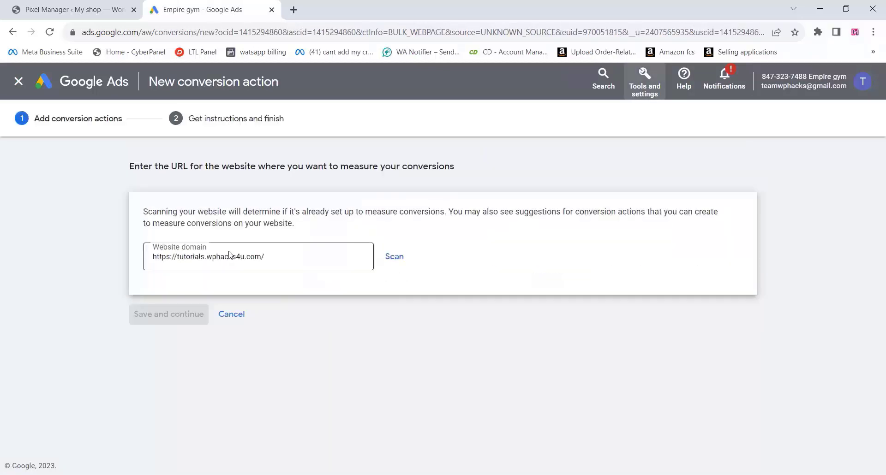
pyautogui.click(276, 257)
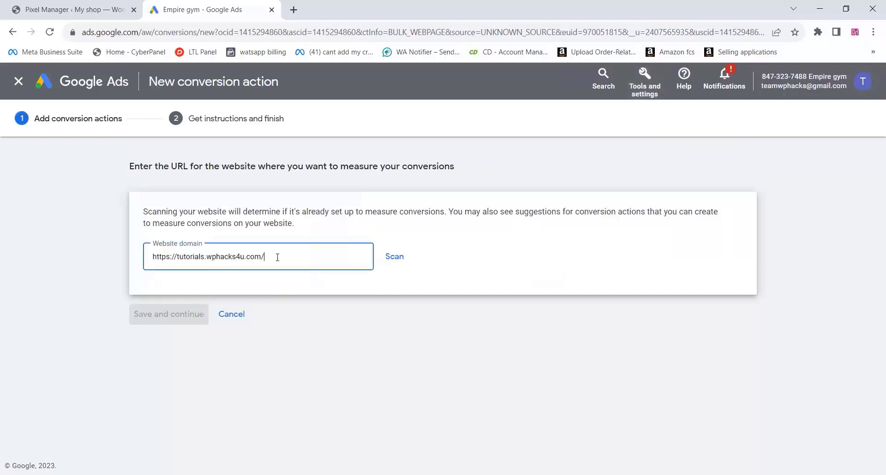
pyautogui.click(392, 259)
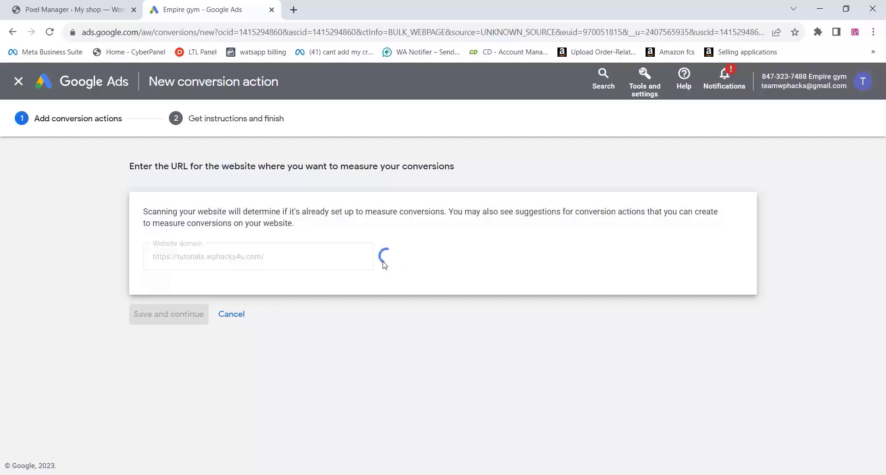
pyautogui.scroll(-6, 385, 265)
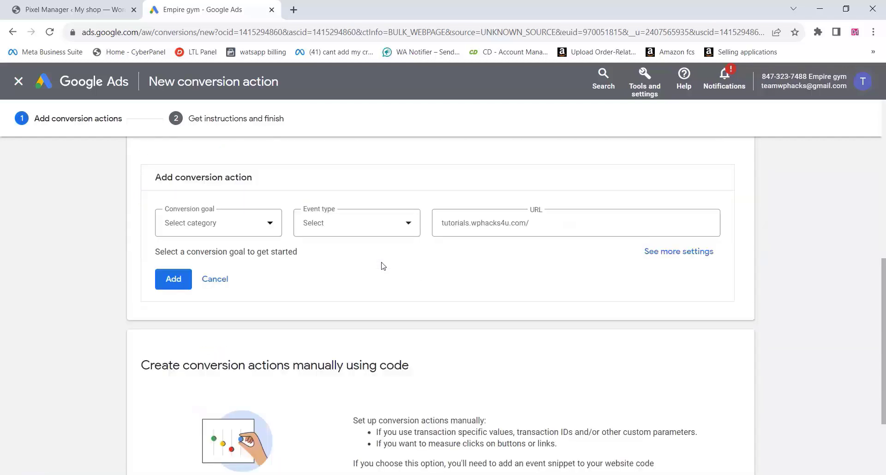
pyautogui.click(249, 232)
pyautogui.click(222, 254)
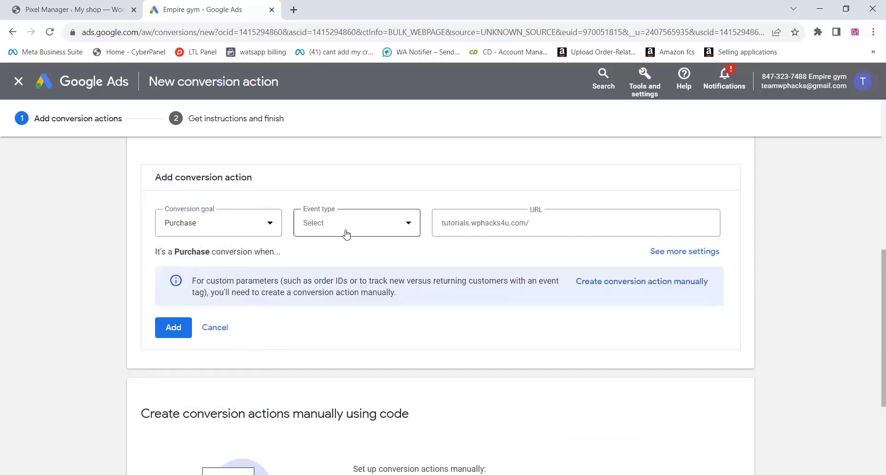
pyautogui.click(347, 234)
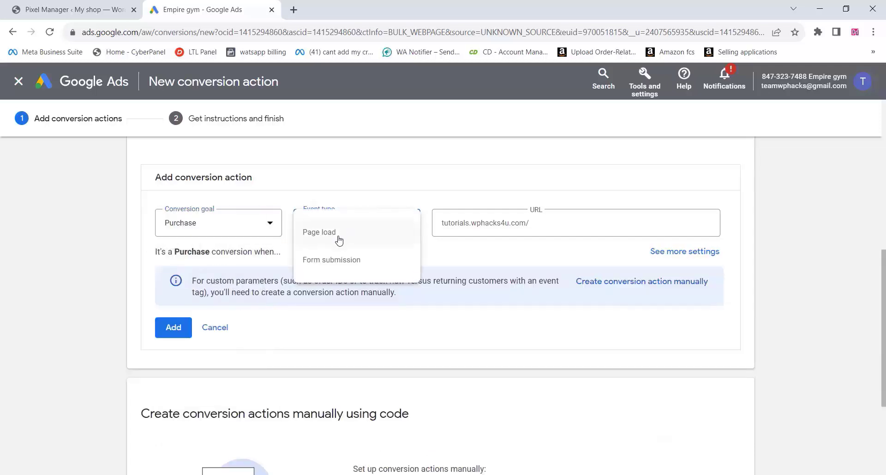
pyautogui.click(339, 241)
pyautogui.click(544, 225)
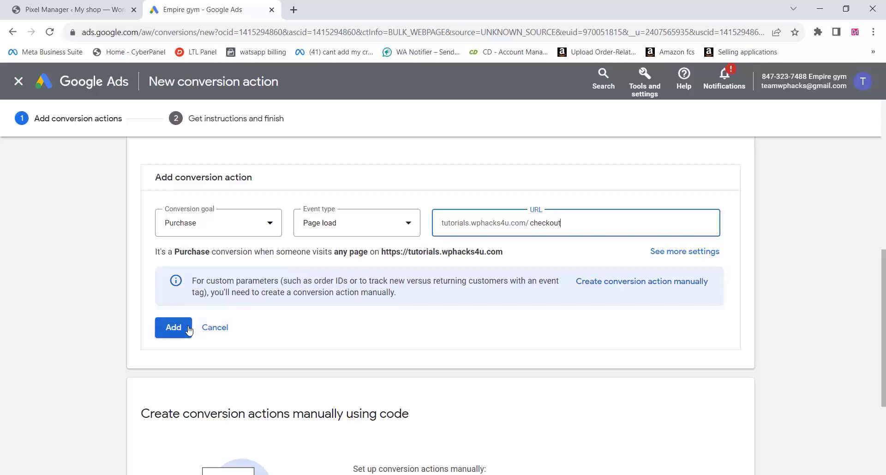
pyautogui.click(172, 329)
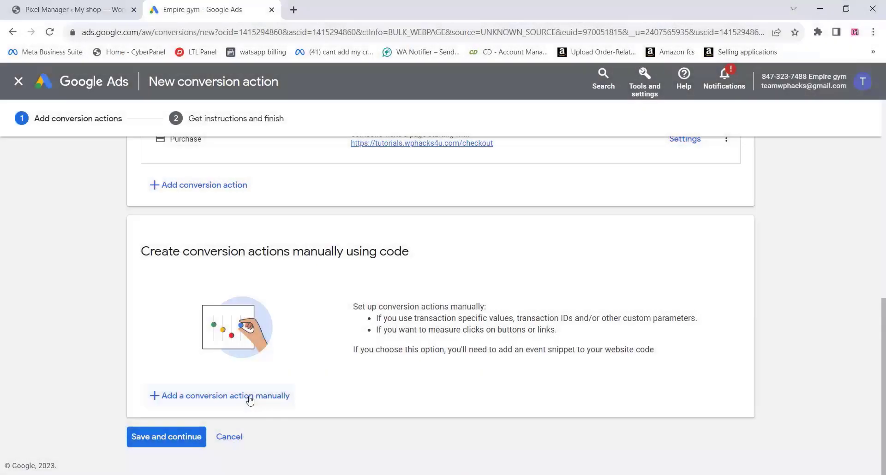
pyautogui.click(249, 399)
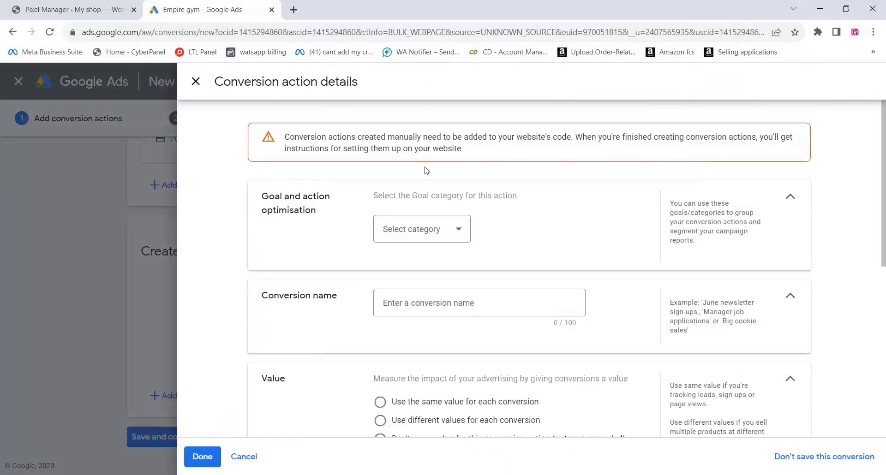
# - Create a manual conversion named 'Purchase' in the Purchase category, using the same value per conversion
pyautogui.click(428, 237)
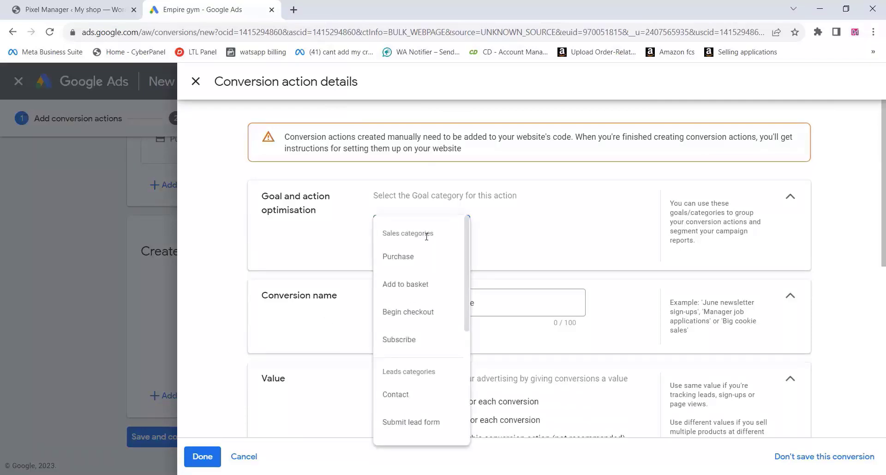
pyautogui.click(409, 259)
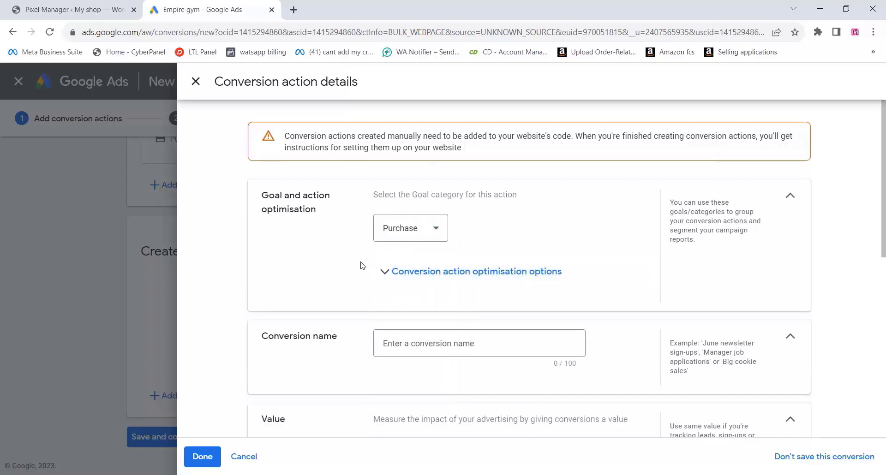
pyautogui.scroll(-2, 412, 253)
pyautogui.click(425, 231)
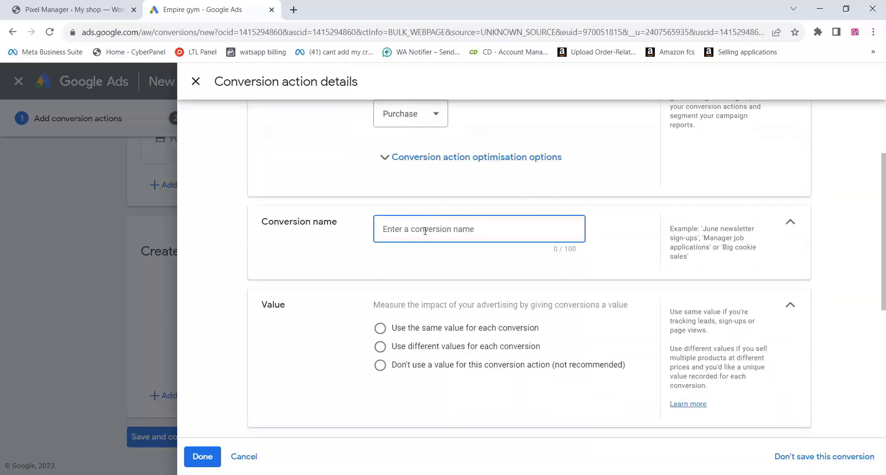
pyautogui.write('Purchase')
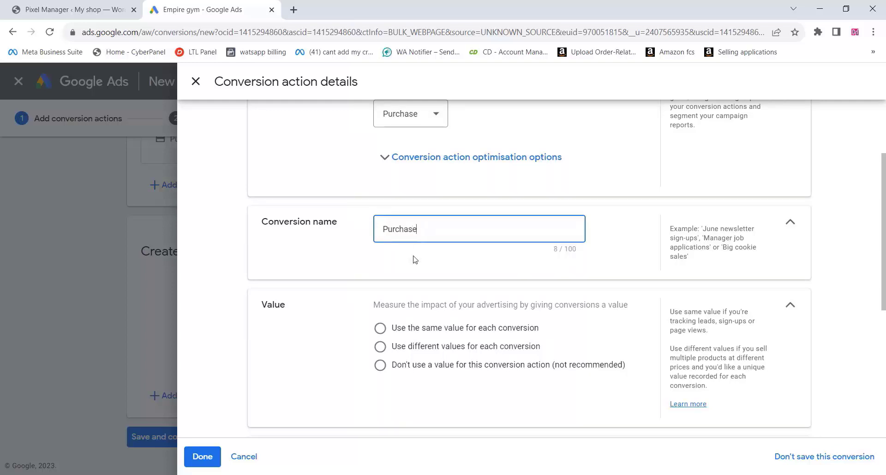
pyautogui.scroll(-3, 404, 358)
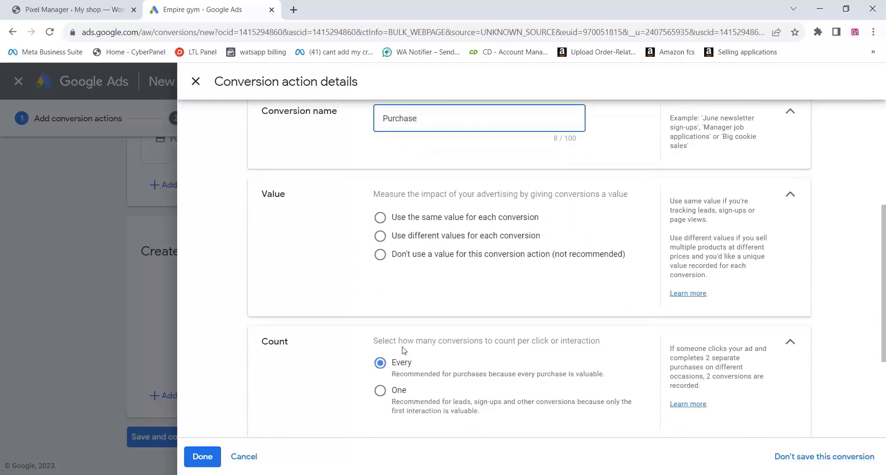
pyautogui.click(379, 213)
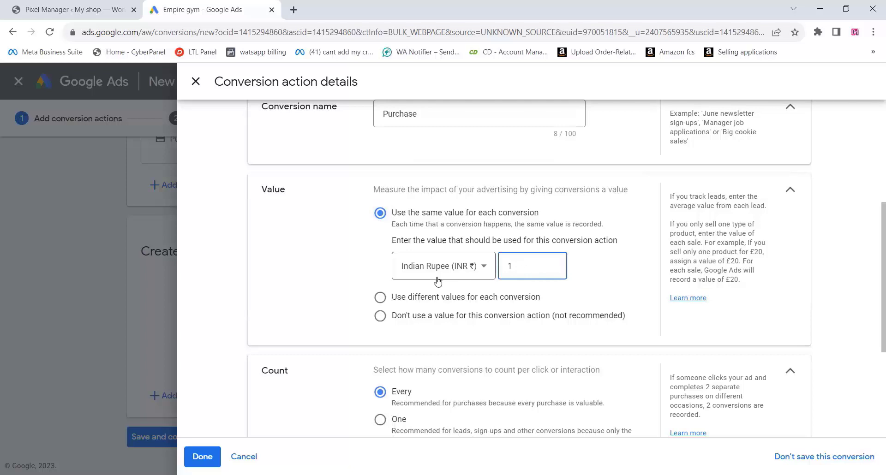
pyautogui.scroll(-4, 326, 287)
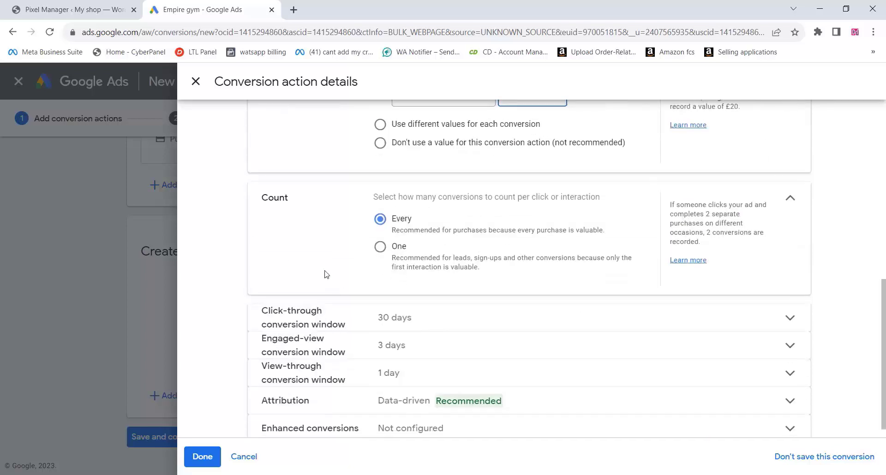
pyautogui.scroll(-1, 327, 274)
# - Save the manual conversion and view the Purchase (2) page-load event snippet with its send_to ID and label
pyautogui.click(203, 455)
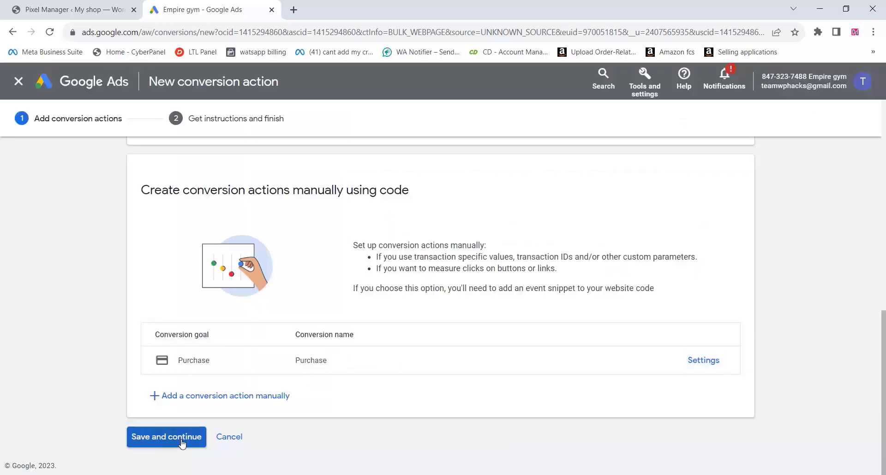
pyautogui.click(182, 441)
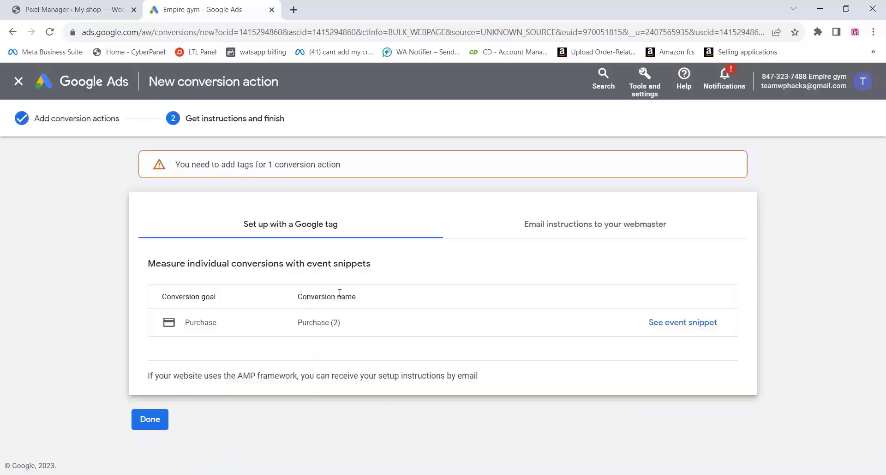
pyautogui.click(671, 323)
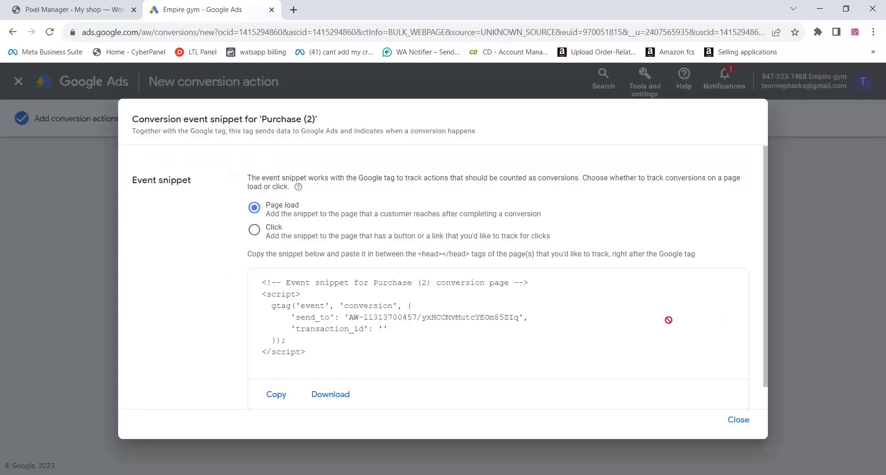
pyautogui.scroll(-1, 277, 313)
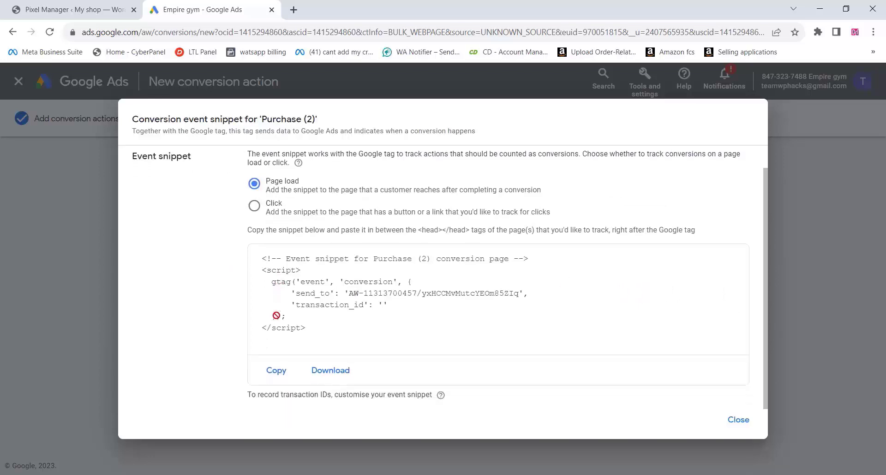
pyautogui.scroll(1, 276, 316)
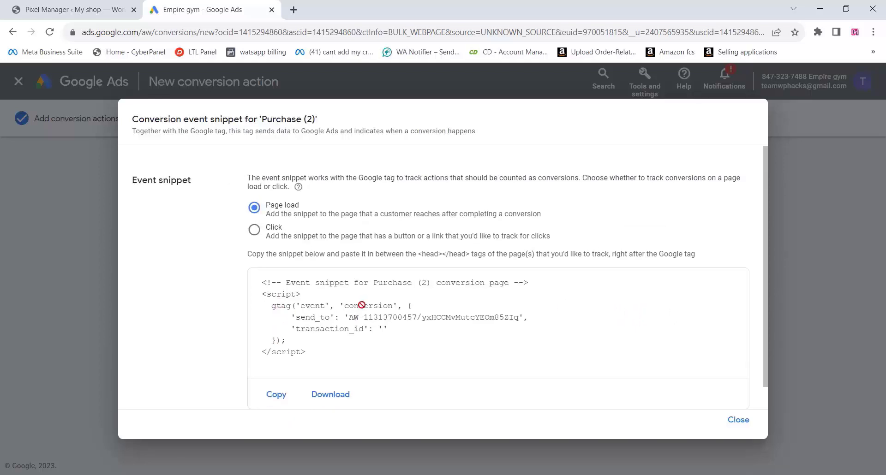
pyautogui.scroll(-1, 362, 305)
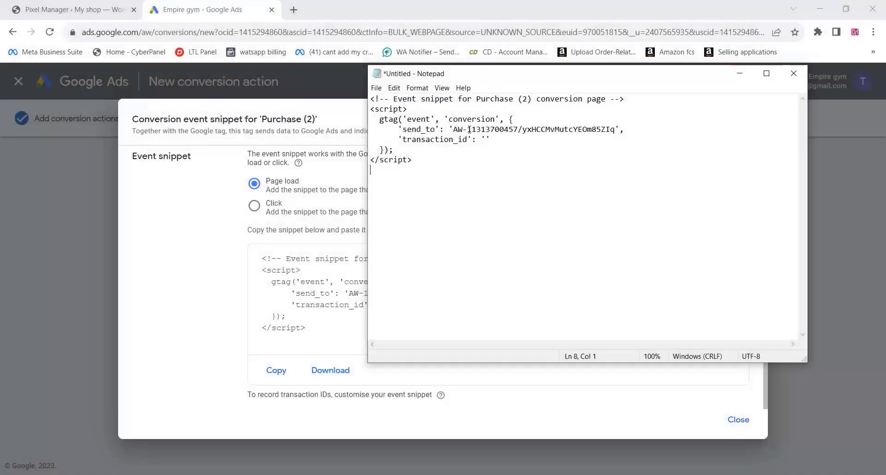
# - Copy the conversion ID digits after AW- into Pixel Manager's Google Ads Conversion ID field
pyautogui.moveTo(468, 129); pyautogui.dragTo(520, 130)
pyautogui.rightClick(519, 130)
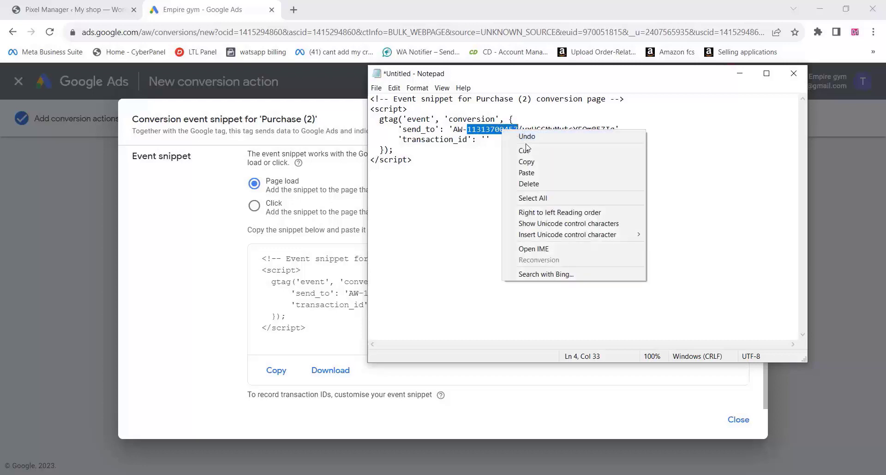
pyautogui.click(527, 162)
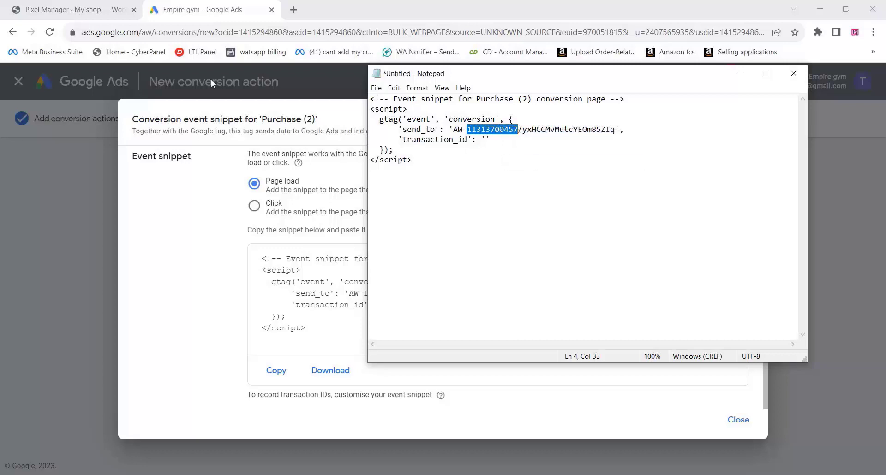
pyautogui.click(73, 9)
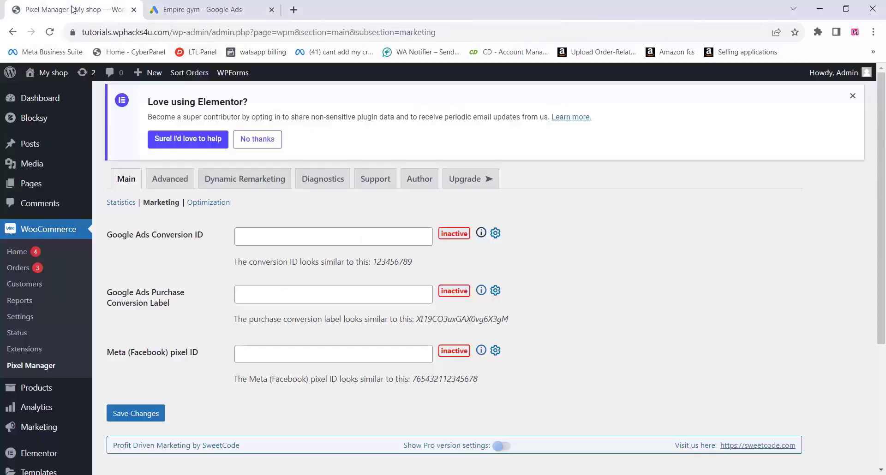
pyautogui.rightClick(244, 236)
pyautogui.click(269, 319)
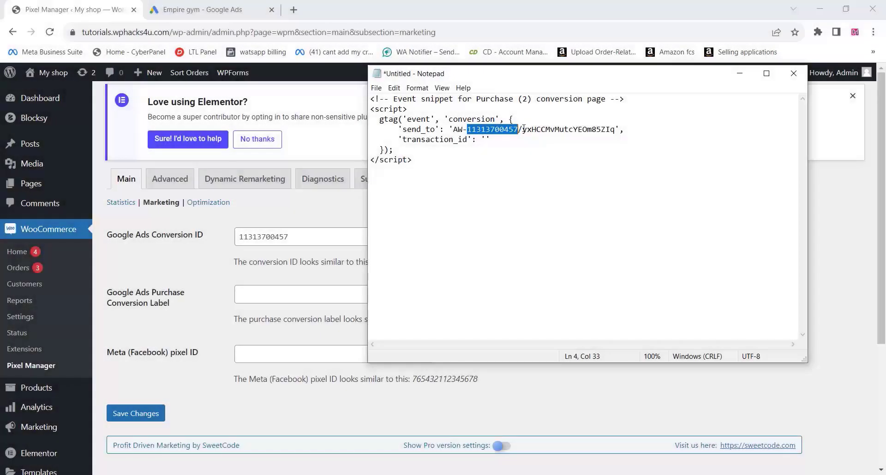
# - Paste the snippet's conversion label into the Purchase Conversion Label field and save the Pixel Manager settings
pyautogui.moveTo(522, 130); pyautogui.dragTo(616, 130)
pyautogui.rightClick(595, 130)
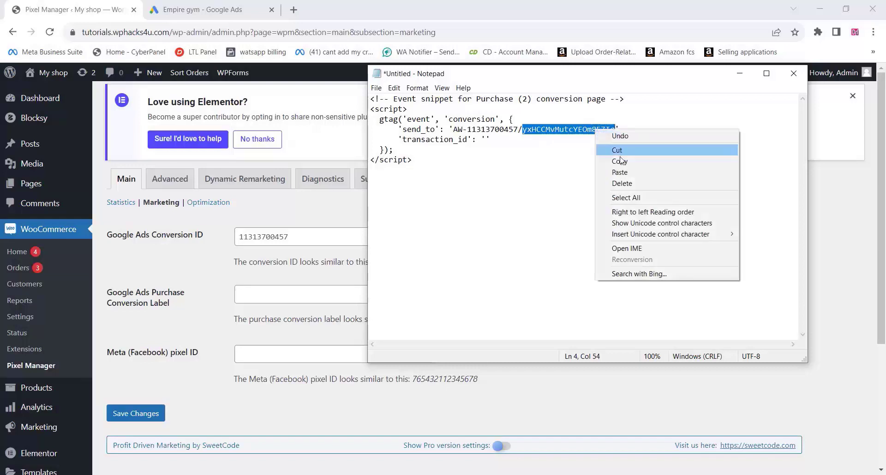
pyautogui.click(620, 161)
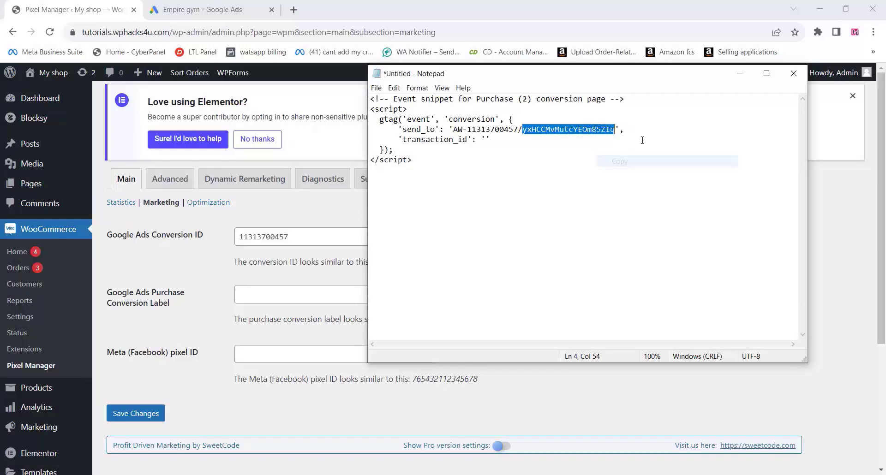
pyautogui.click(740, 74)
pyautogui.rightClick(240, 297)
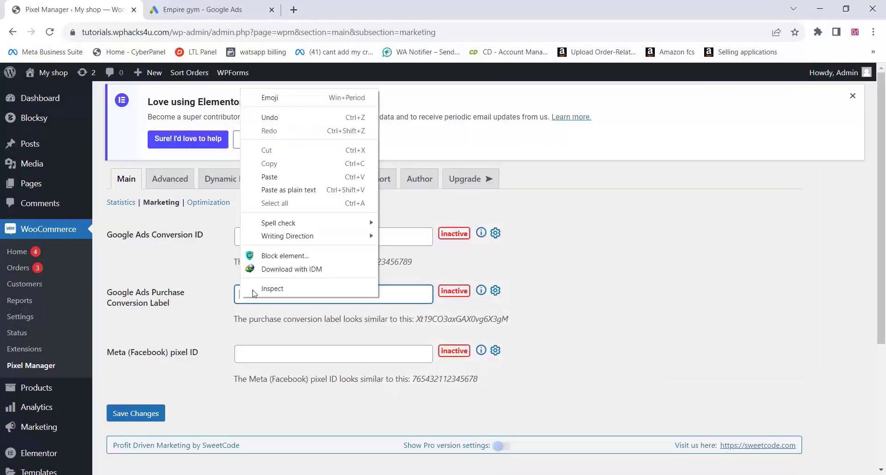
pyautogui.click(273, 176)
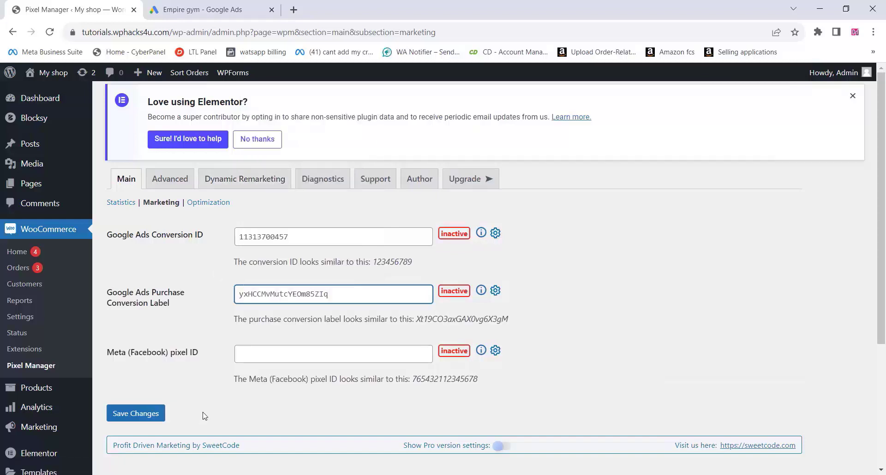
pyautogui.click(137, 416)
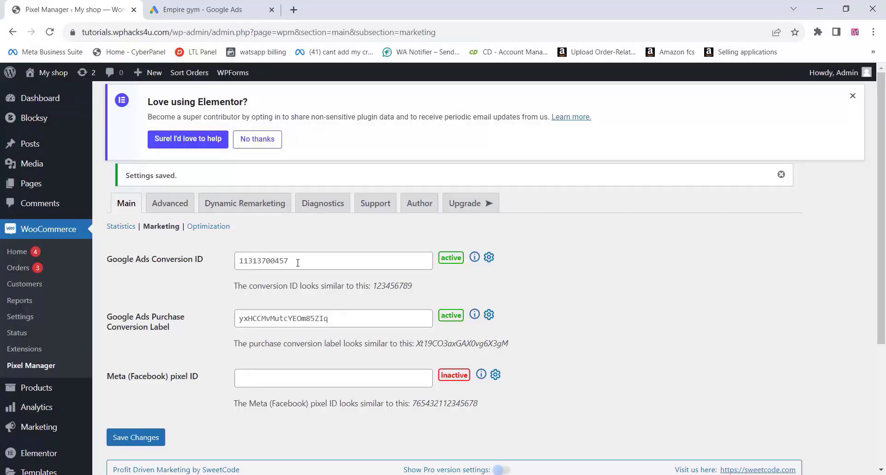
pyautogui.click(203, 9)
# - Open Billing documents, review the tax information notification, then go to Advertiser verification
pyautogui.click(605, 83)
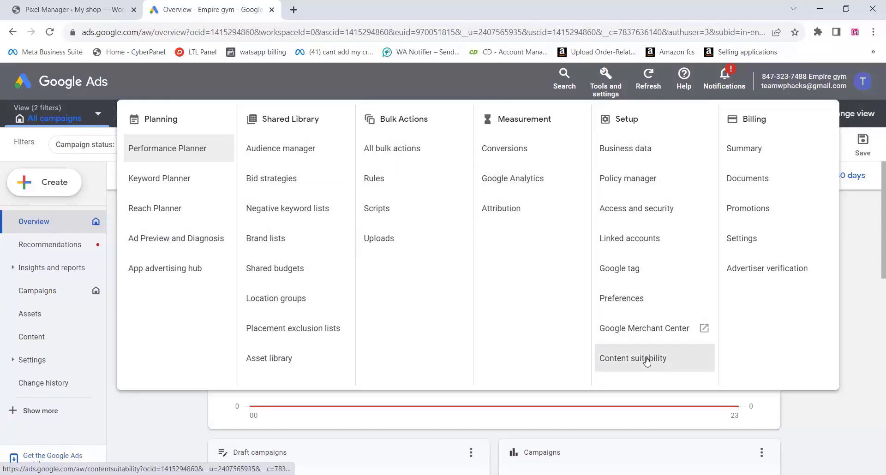
pyautogui.click(749, 179)
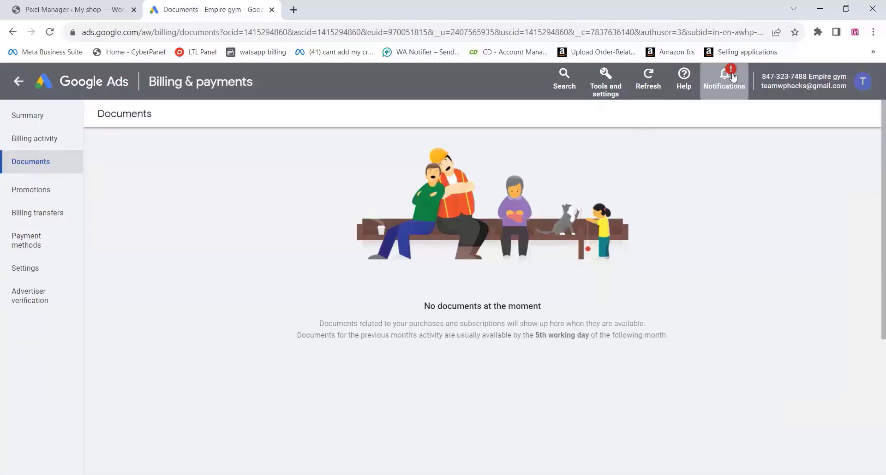
pyautogui.click(717, 87)
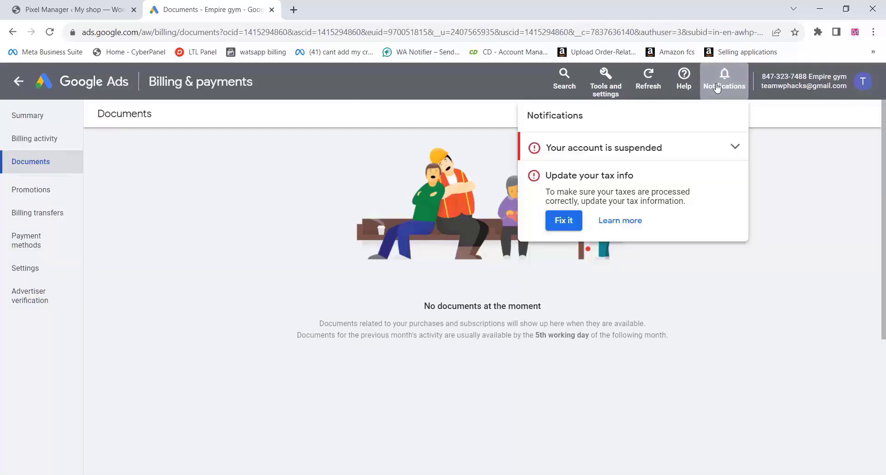
pyautogui.click(561, 224)
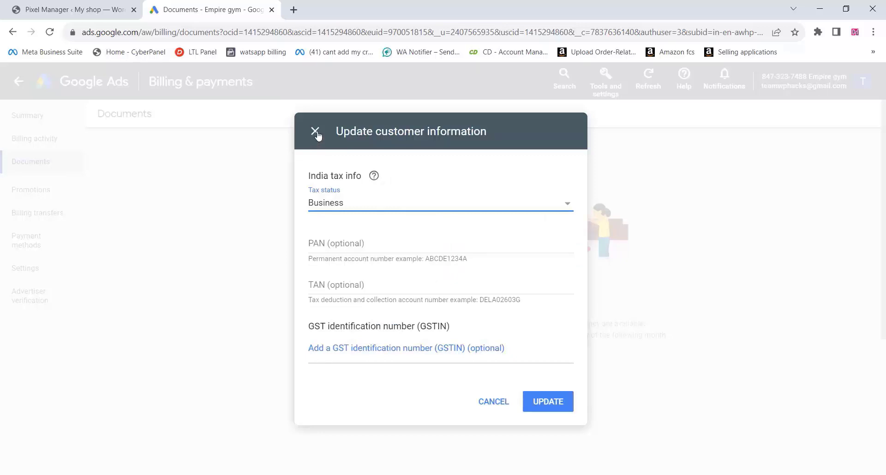
pyautogui.click(317, 132)
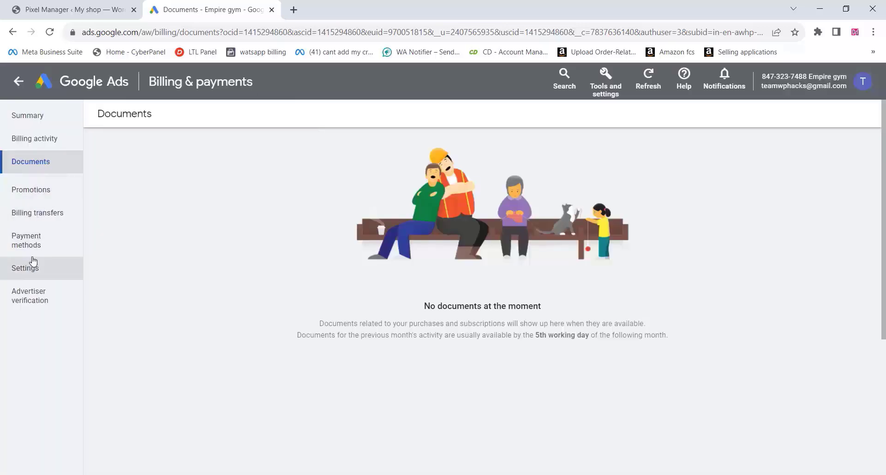
pyautogui.click(29, 300)
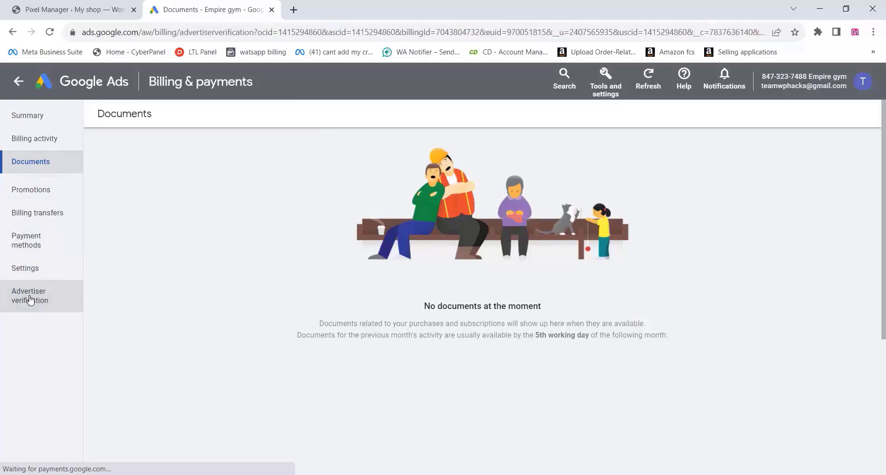